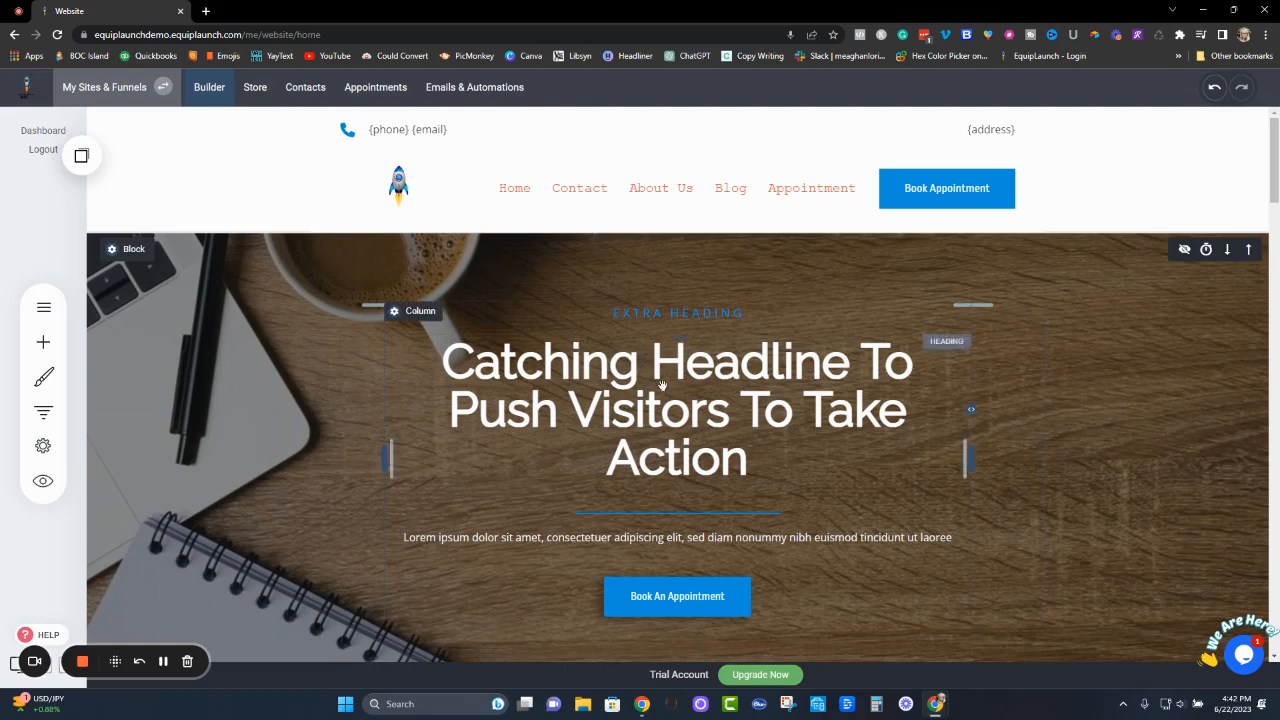
Step: Move the hero headline below the separator and the appointment button, and return it beneath the extra heading
{"action": "scroll", "coordinate": [980, 437], "scroll_direction": "down", "scroll_amount": 3}
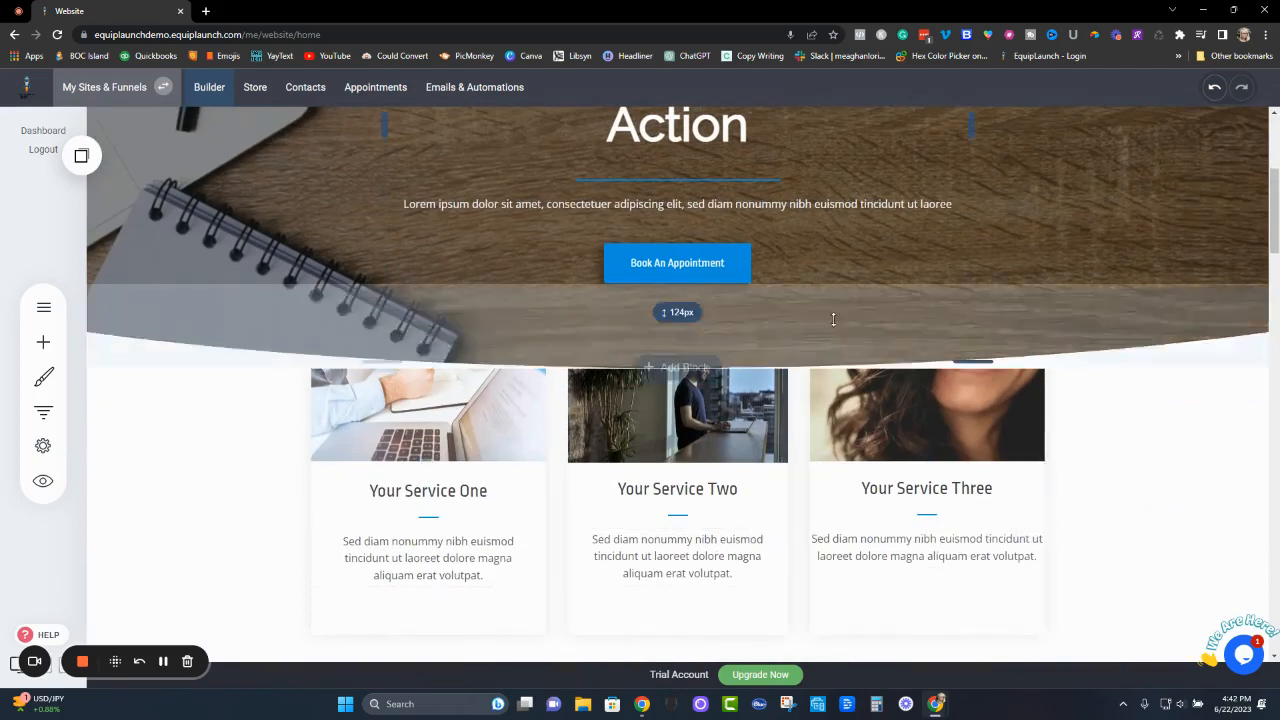
{"action": "scroll", "coordinate": [1056, 255], "scroll_direction": "up", "scroll_amount": 1}
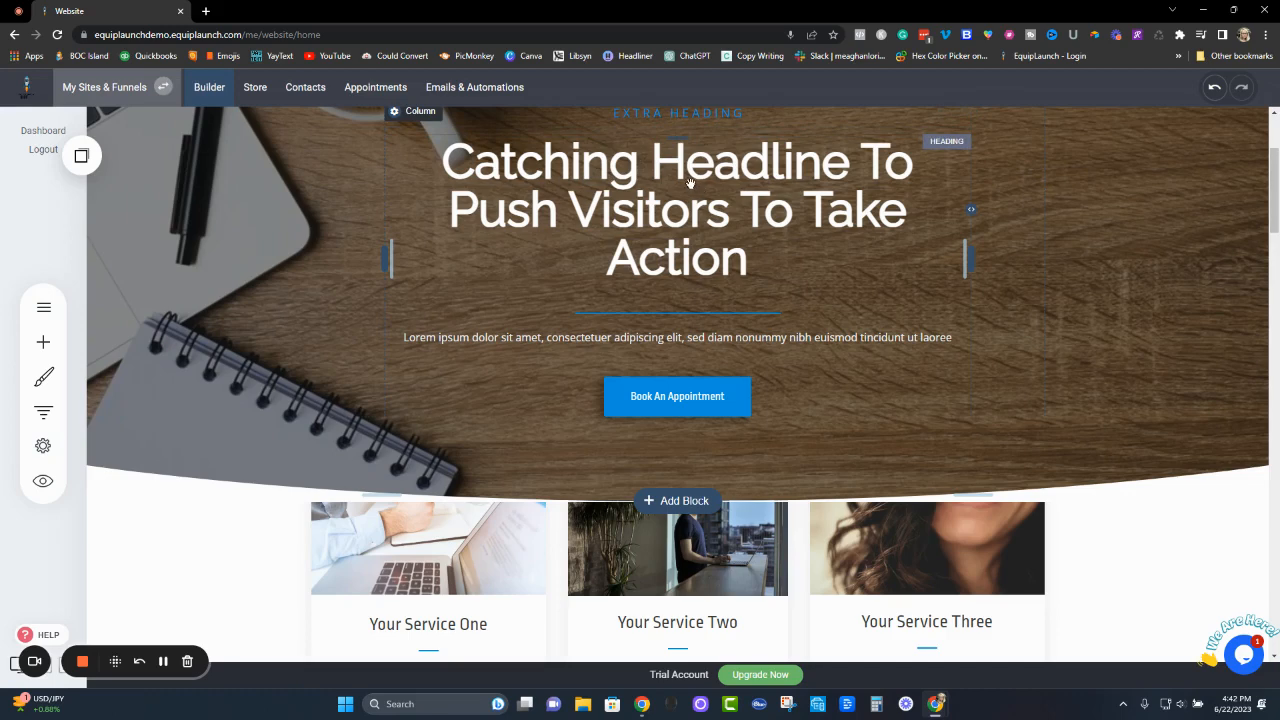
{"action": "left_click_drag", "start_coordinate": [690, 181], "coordinate": [694, 312]}
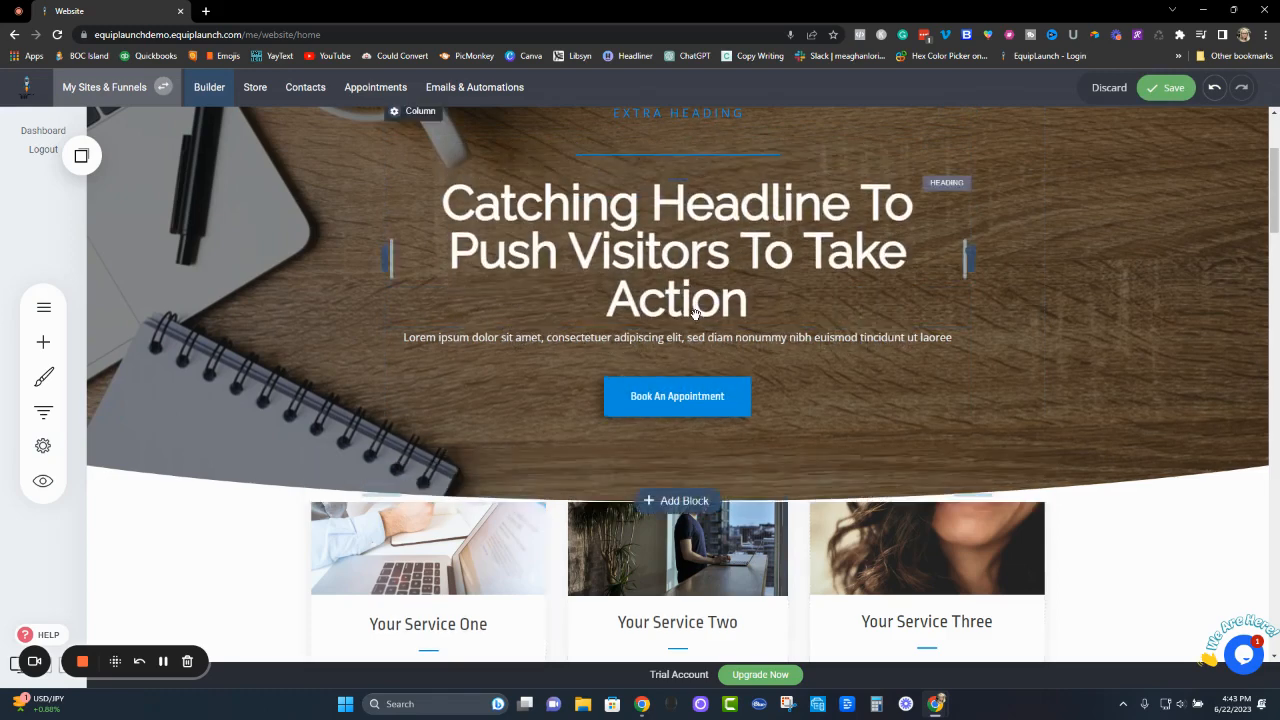
{"action": "scroll", "coordinate": [694, 312], "scroll_direction": "up", "scroll_amount": 2}
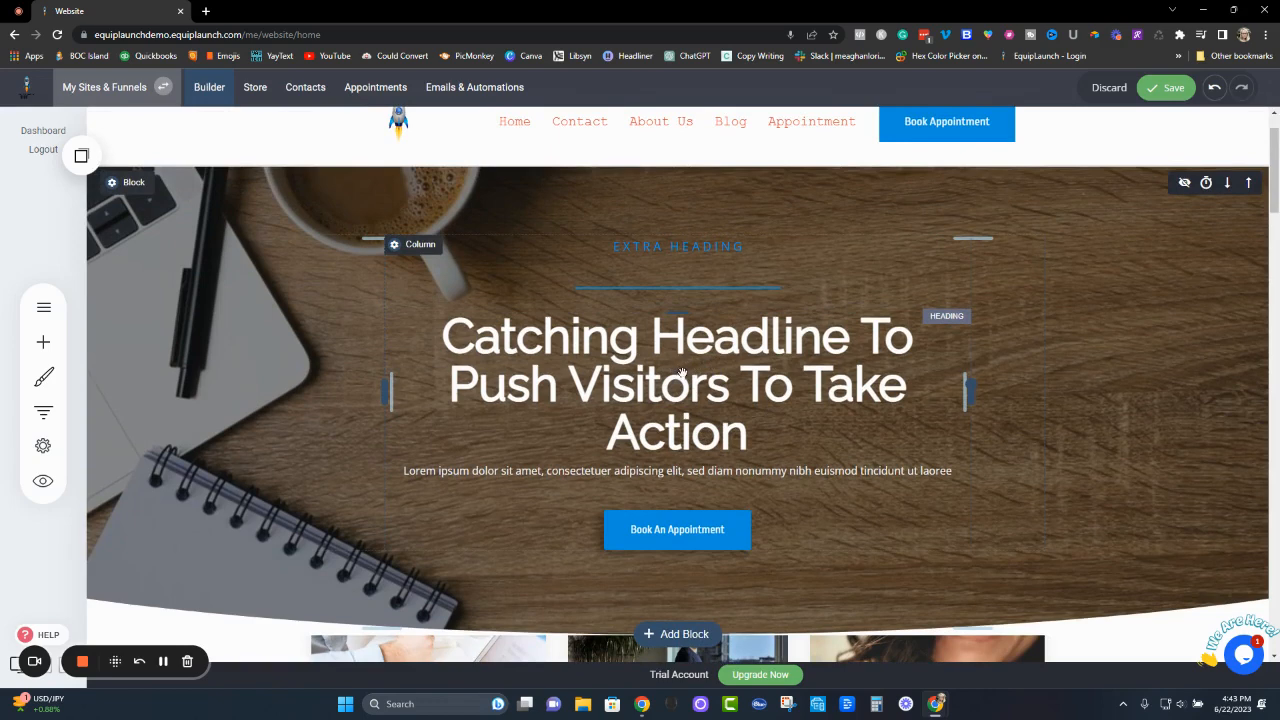
{"action": "left_click_drag", "start_coordinate": [682, 373], "coordinate": [688, 534]}
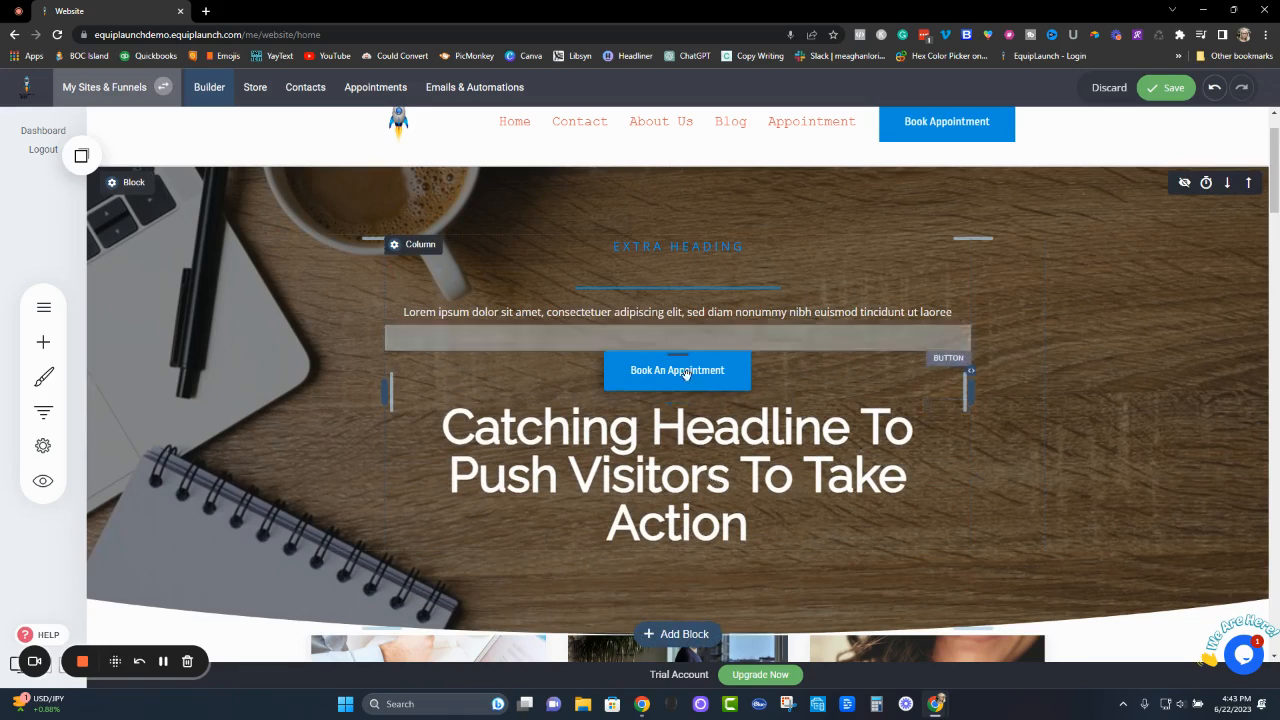
{"action": "left_click_drag", "start_coordinate": [664, 490], "coordinate": [681, 265]}
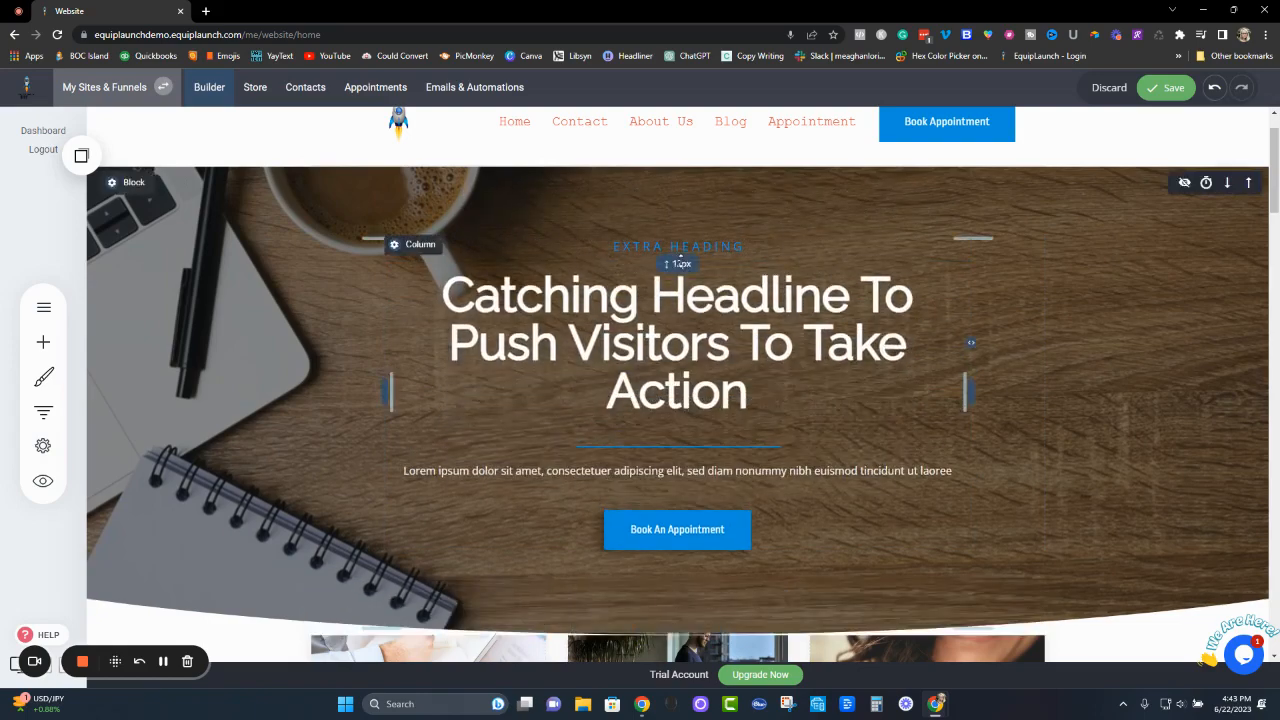
Step: Move the image in the Your Service Two card below its title and save the page
{"action": "scroll", "coordinate": [762, 410], "scroll_direction": "down", "scroll_amount": 3}
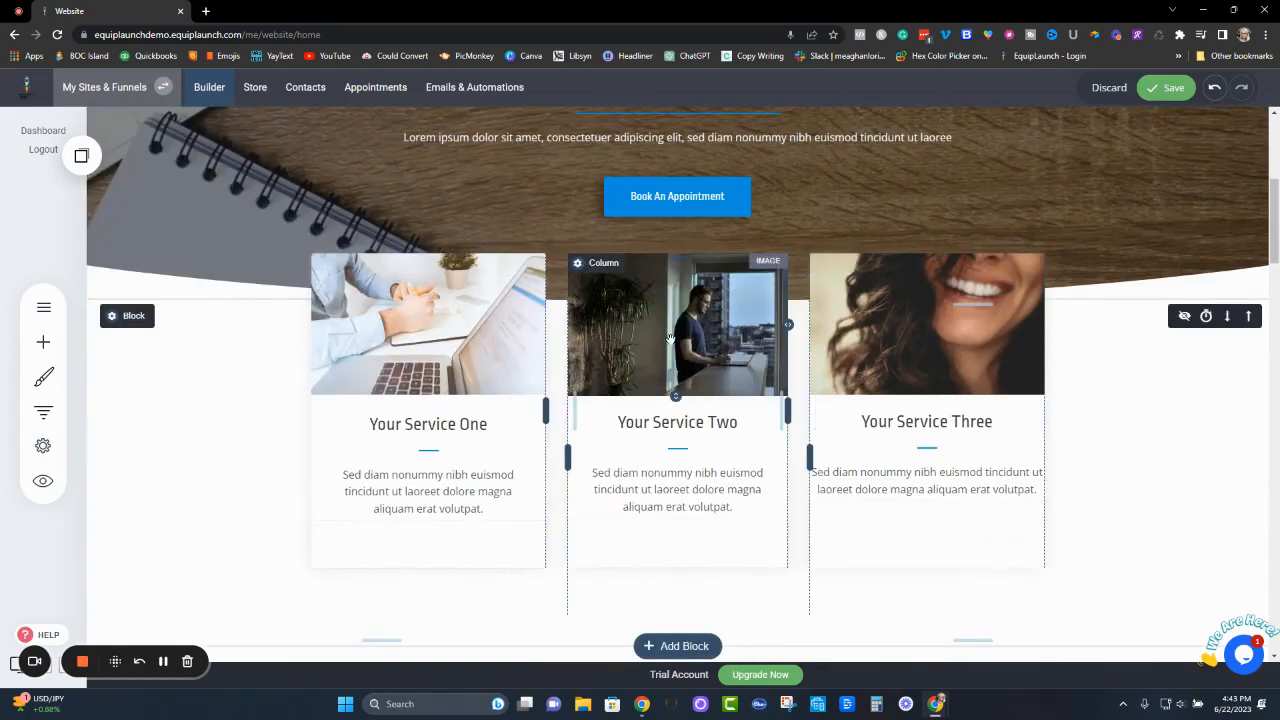
{"action": "left_click_drag", "start_coordinate": [676, 327], "coordinate": [697, 407]}
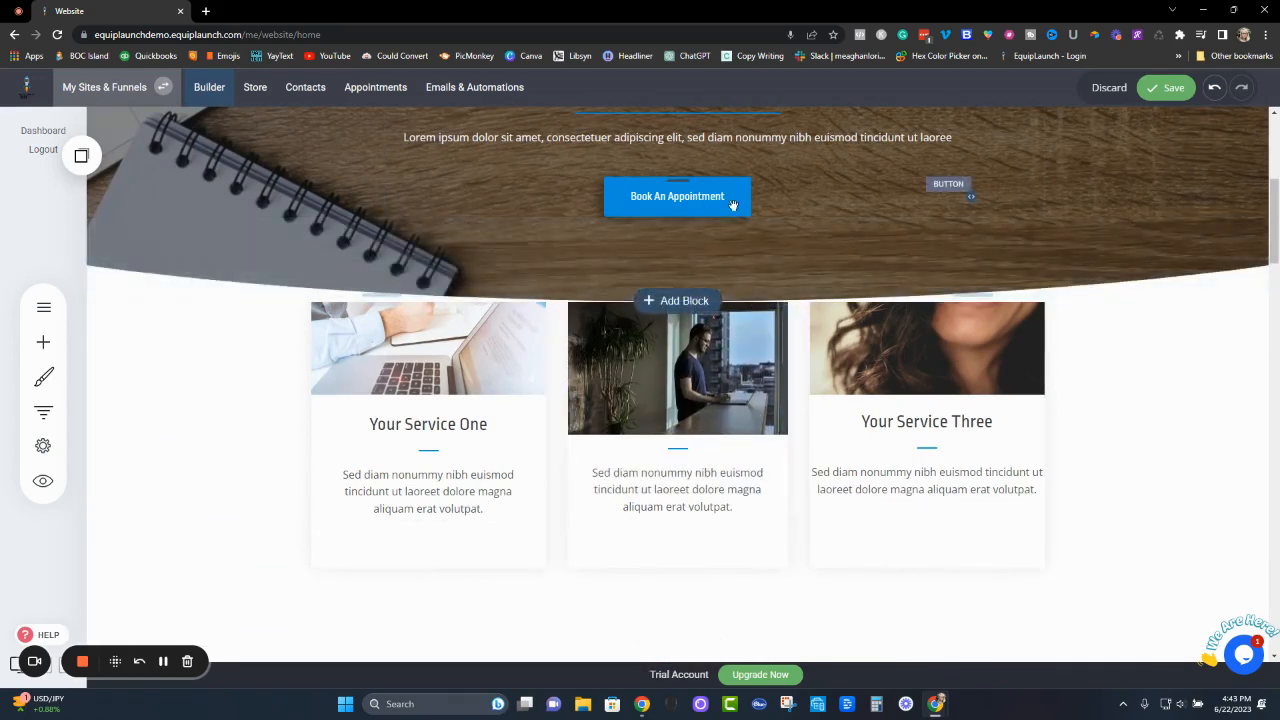
{"action": "left_click_drag", "start_coordinate": [697, 204], "coordinate": [670, 236]}
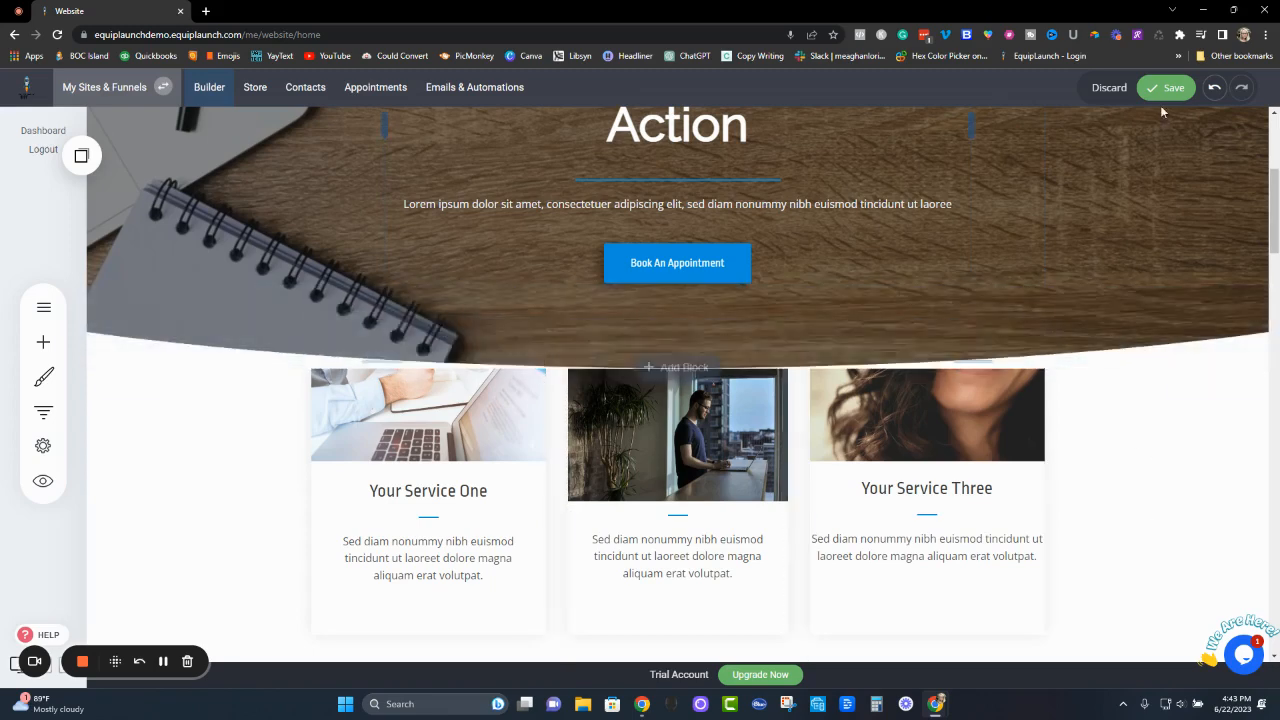
{"action": "left_click", "coordinate": [1163, 90]}
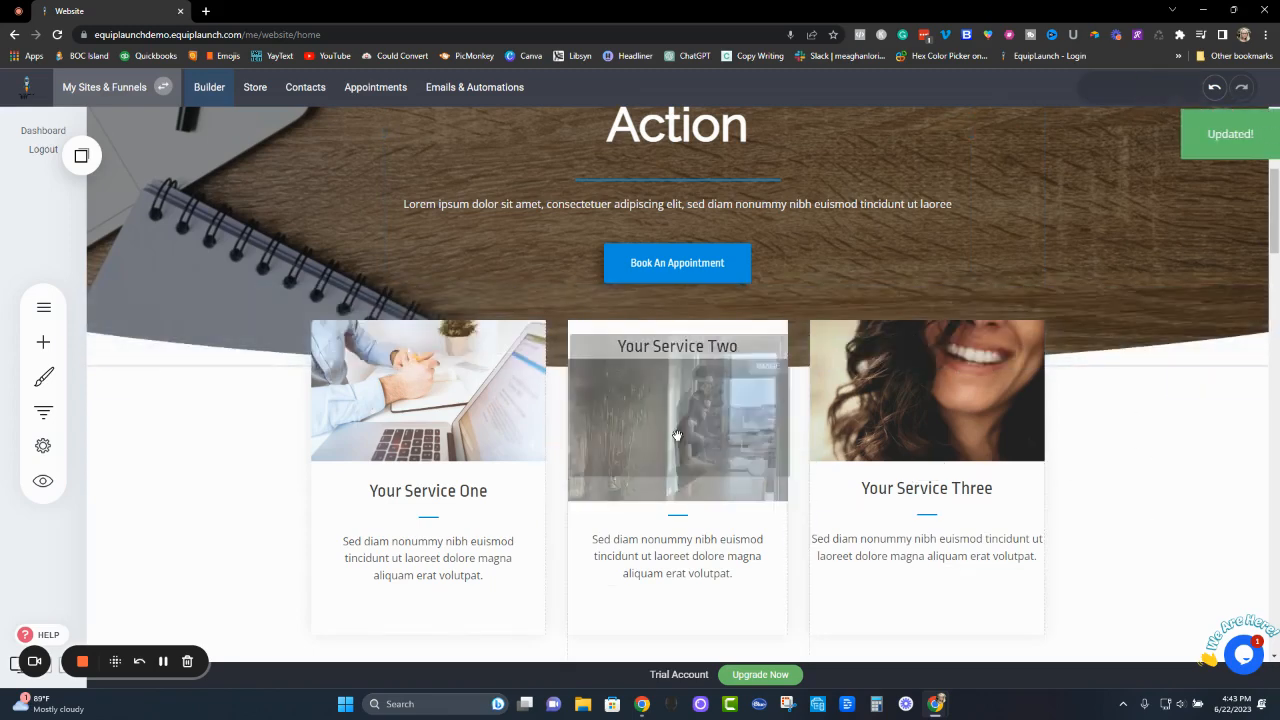
Step: Move the Your Service Two title back beneath the card's image and save the page
{"action": "left_click_drag", "start_coordinate": [672, 436], "coordinate": [674, 424]}
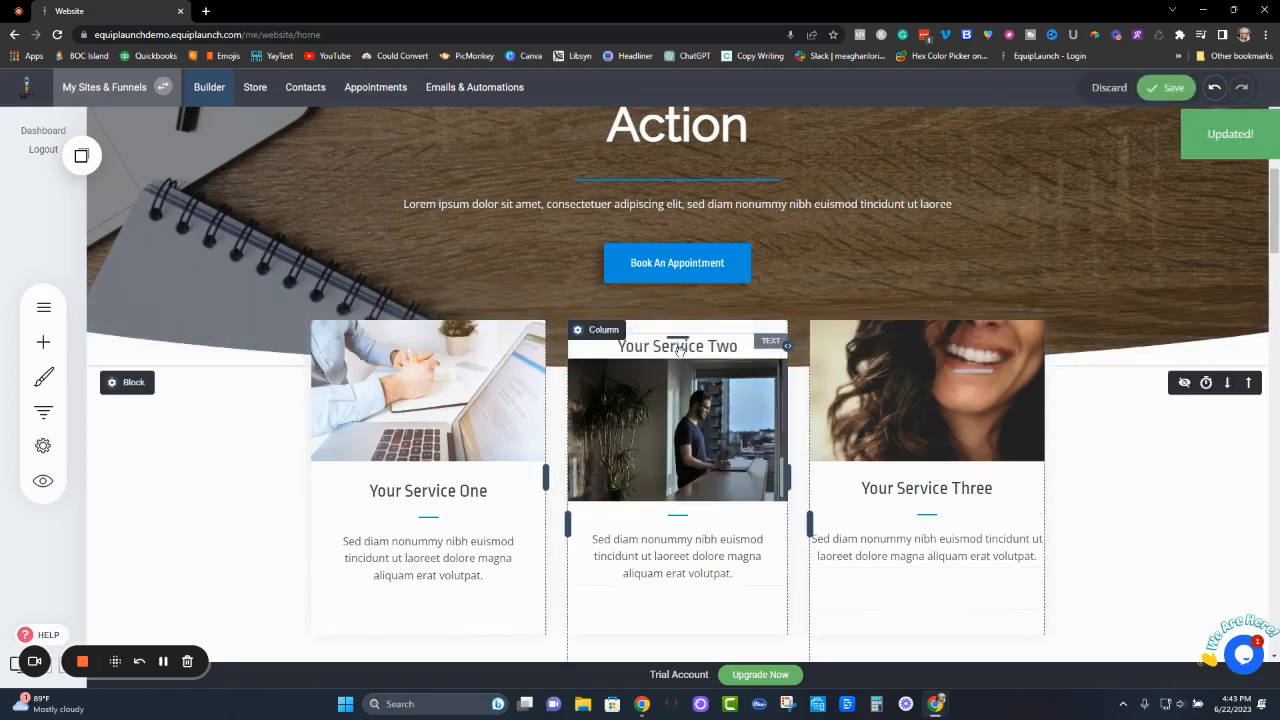
{"action": "left_click_drag", "start_coordinate": [679, 348], "coordinate": [690, 482]}
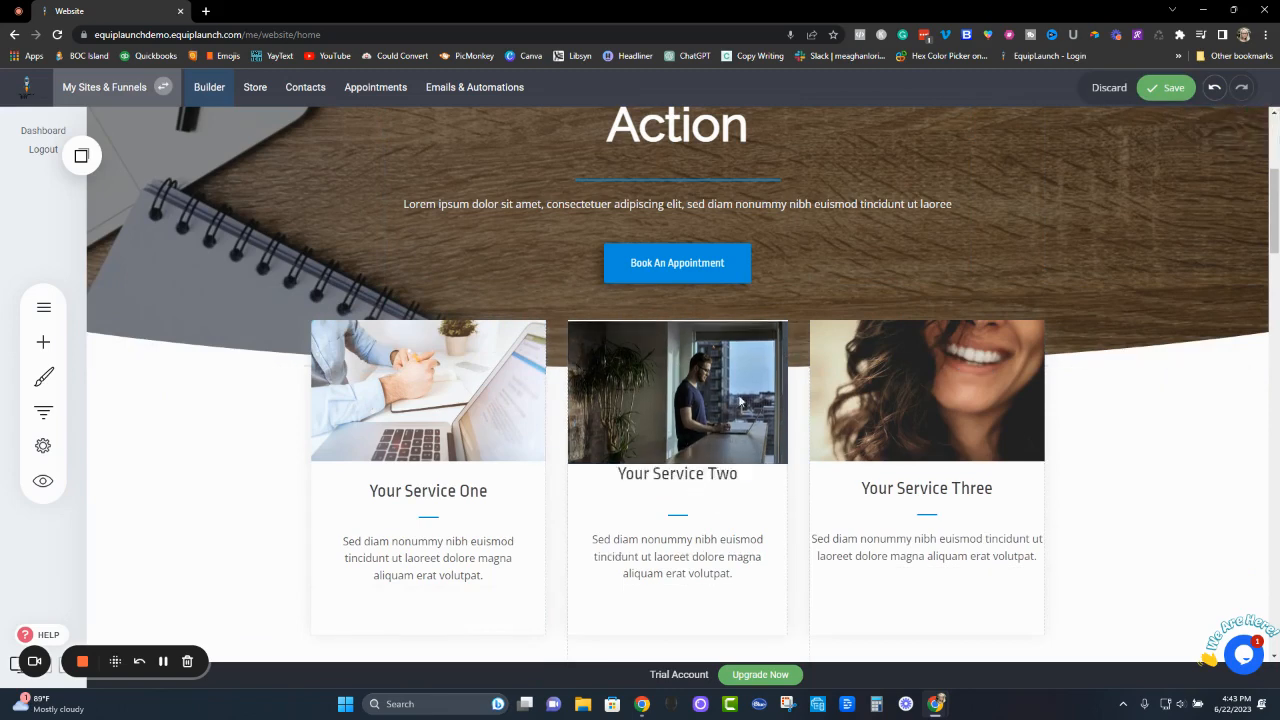
{"action": "left_click", "coordinate": [1144, 94]}
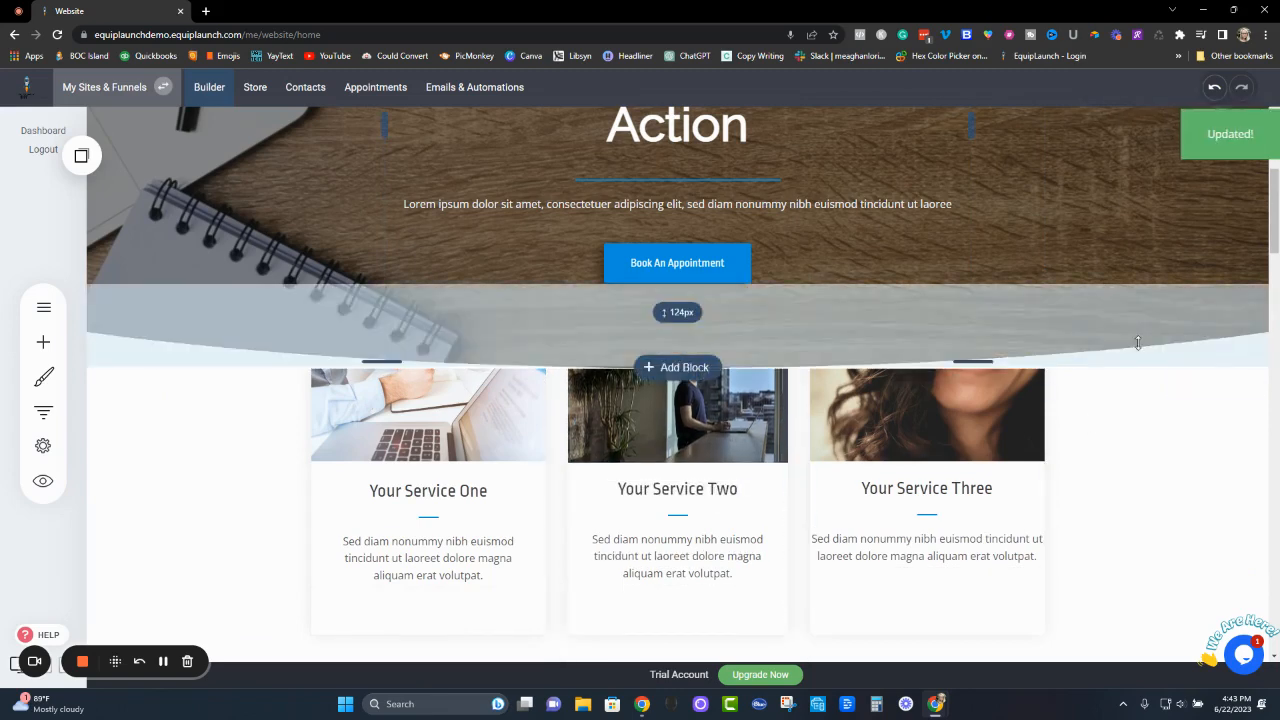
Step: Reduce the space above the hero's extra heading, widen the gap above the headline, and adjust the gap above the separator
{"action": "scroll", "coordinate": [868, 526], "scroll_direction": "up", "scroll_amount": 3}
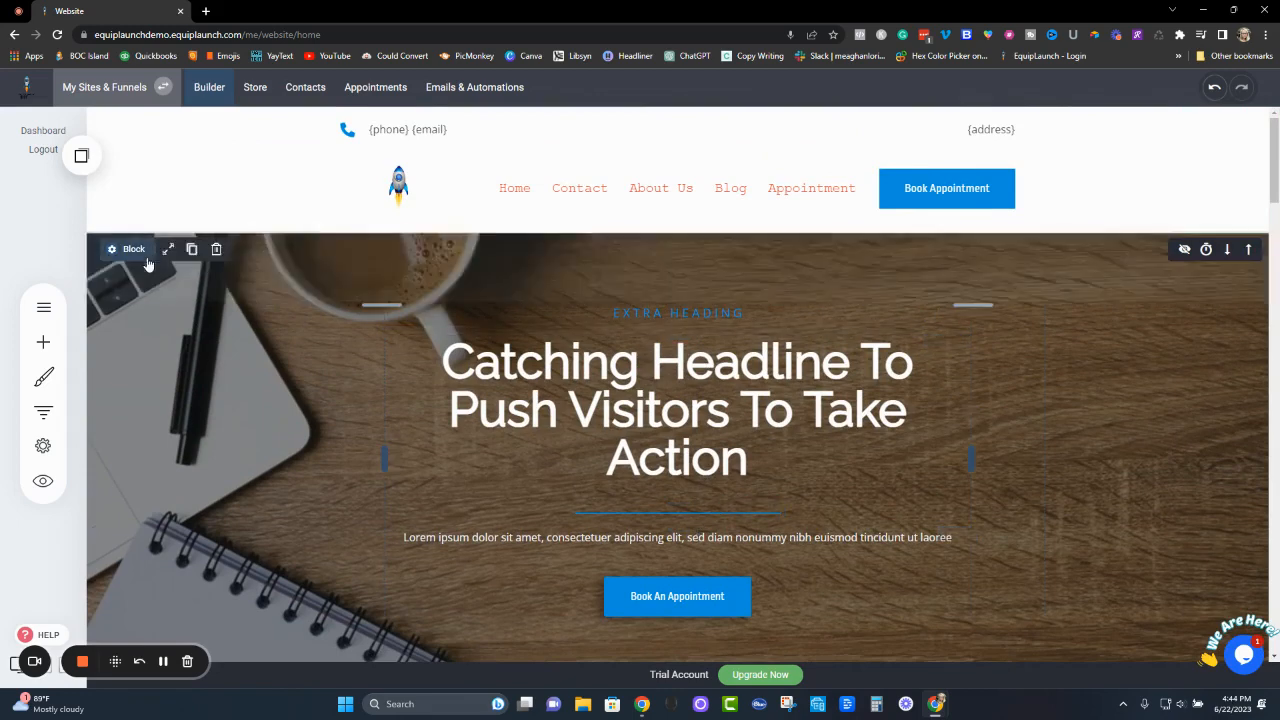
{"action": "mouse_move", "coordinate": [631, 290]}
{"action": "left_mouse_down"}
{"action": "mouse_move", "coordinate": [632, 237]}
{"action": "mouse_move", "coordinate": [637, 399]}
{"action": "mouse_move", "coordinate": [638, 266]}
{"action": "left_mouse_up"}
{"action": "mouse_move", "coordinate": [709, 308]}
{"action": "left_mouse_down"}
{"action": "mouse_move", "coordinate": [709, 347]}
{"action": "mouse_move", "coordinate": [710, 326]}
{"action": "left_mouse_up"}
{"action": "left_click_drag", "start_coordinate": [678, 488], "coordinate": [678, 518]}
{"action": "scroll", "coordinate": [1150, 380], "scroll_direction": "down", "scroll_amount": 2}
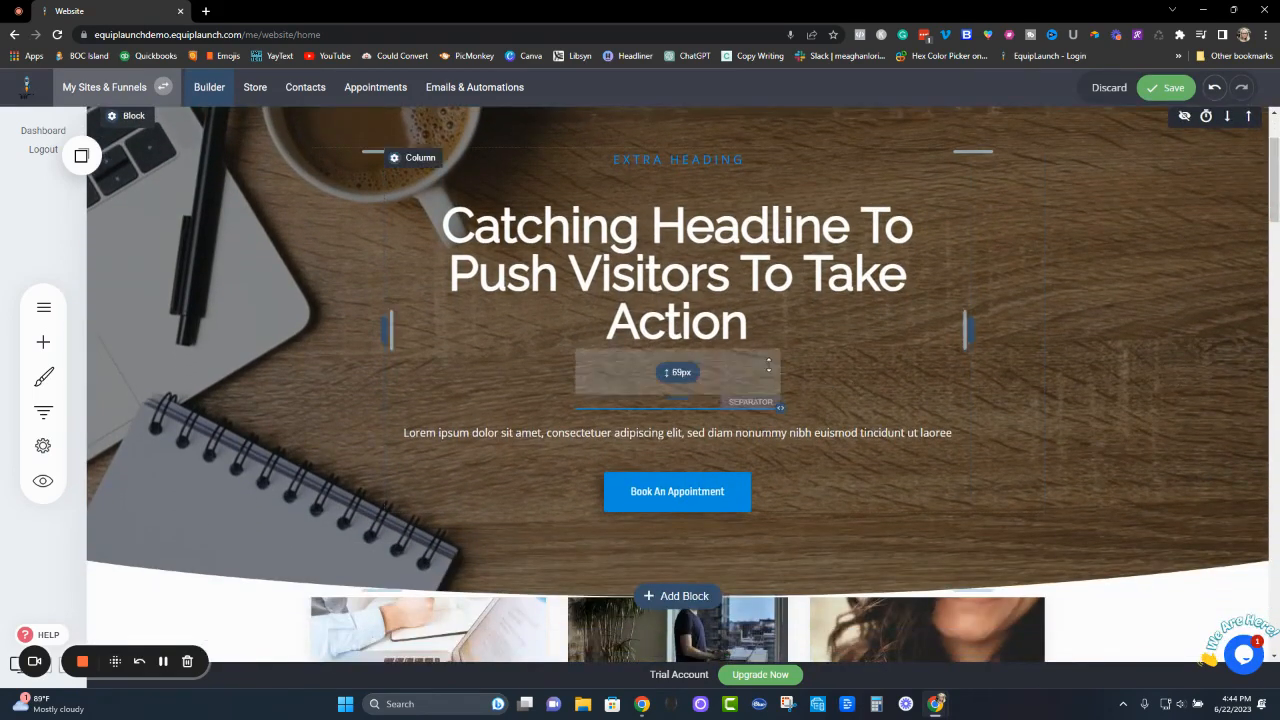
{"action": "left_click_drag", "start_coordinate": [677, 408], "coordinate": [677, 374]}
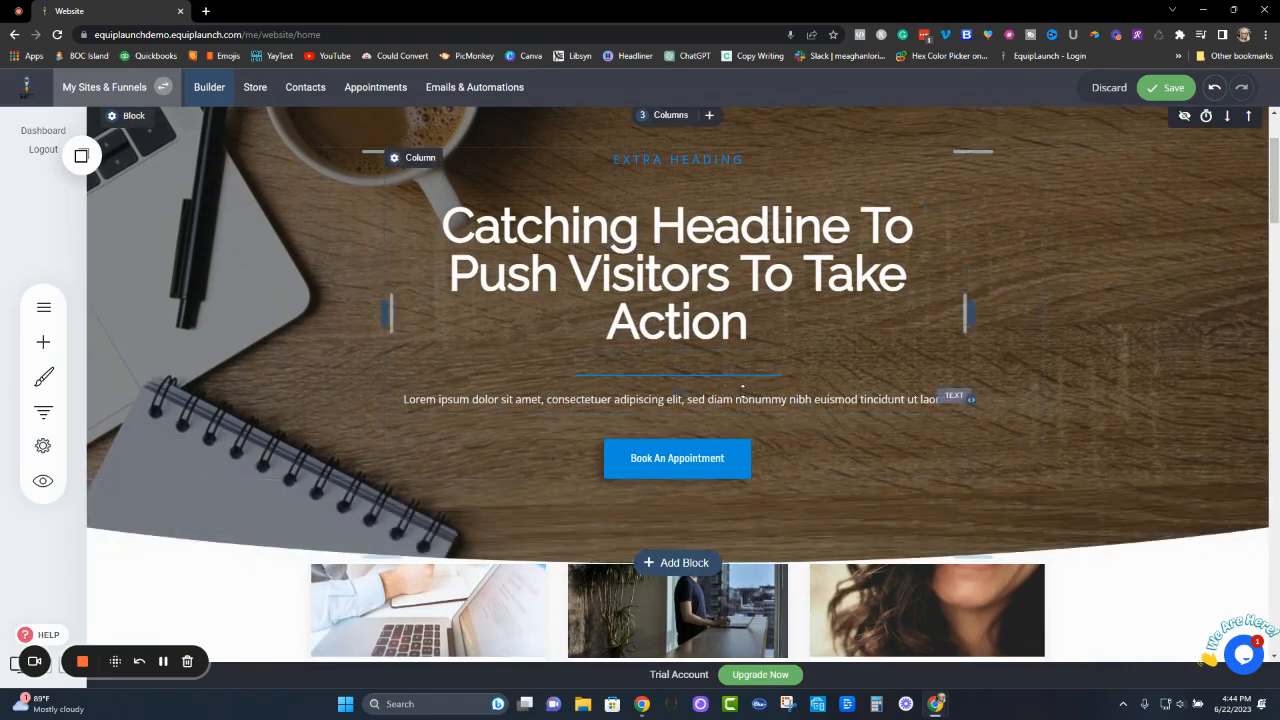
Step: Widen the gap above the hero's lorem ipsum text and slightly increase the hero block's bottom padding
{"action": "left_click_drag", "start_coordinate": [740, 388], "coordinate": [740, 406]}
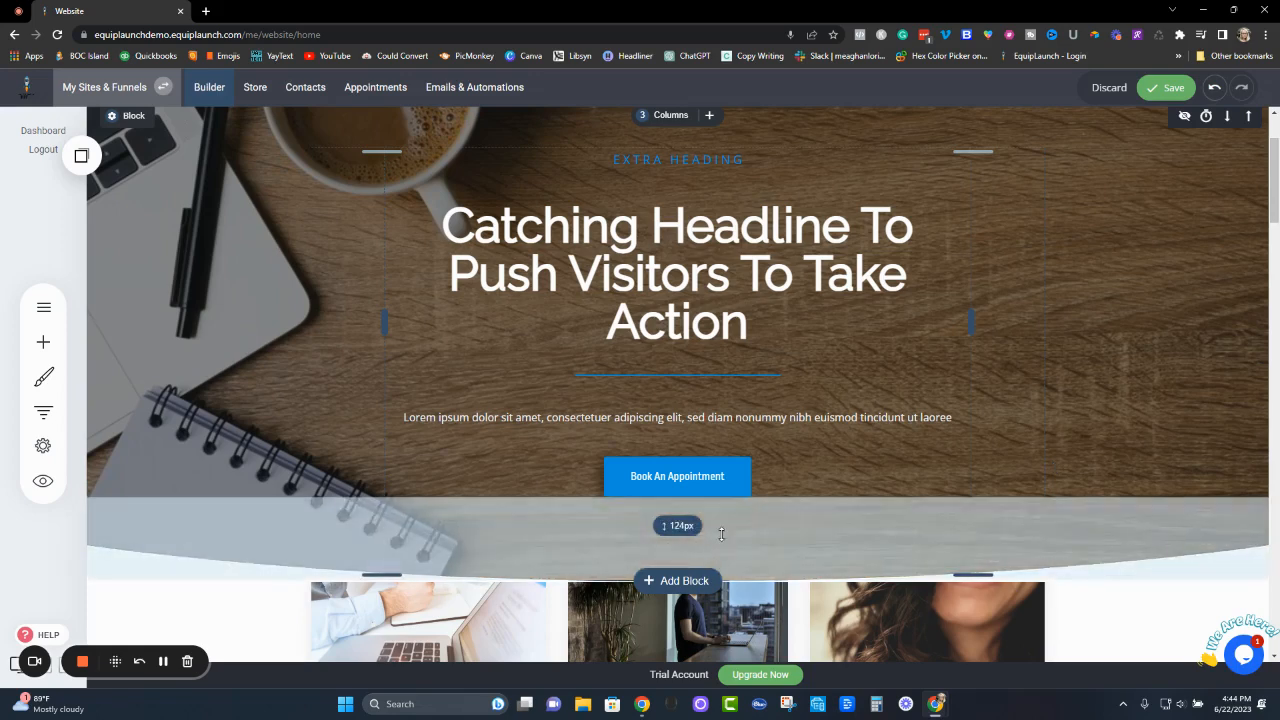
{"action": "mouse_move", "coordinate": [729, 536]}
{"action": "left_mouse_down"}
{"action": "mouse_move", "coordinate": [727, 514]}
{"action": "mouse_move", "coordinate": [725, 546]}
{"action": "left_mouse_up"}
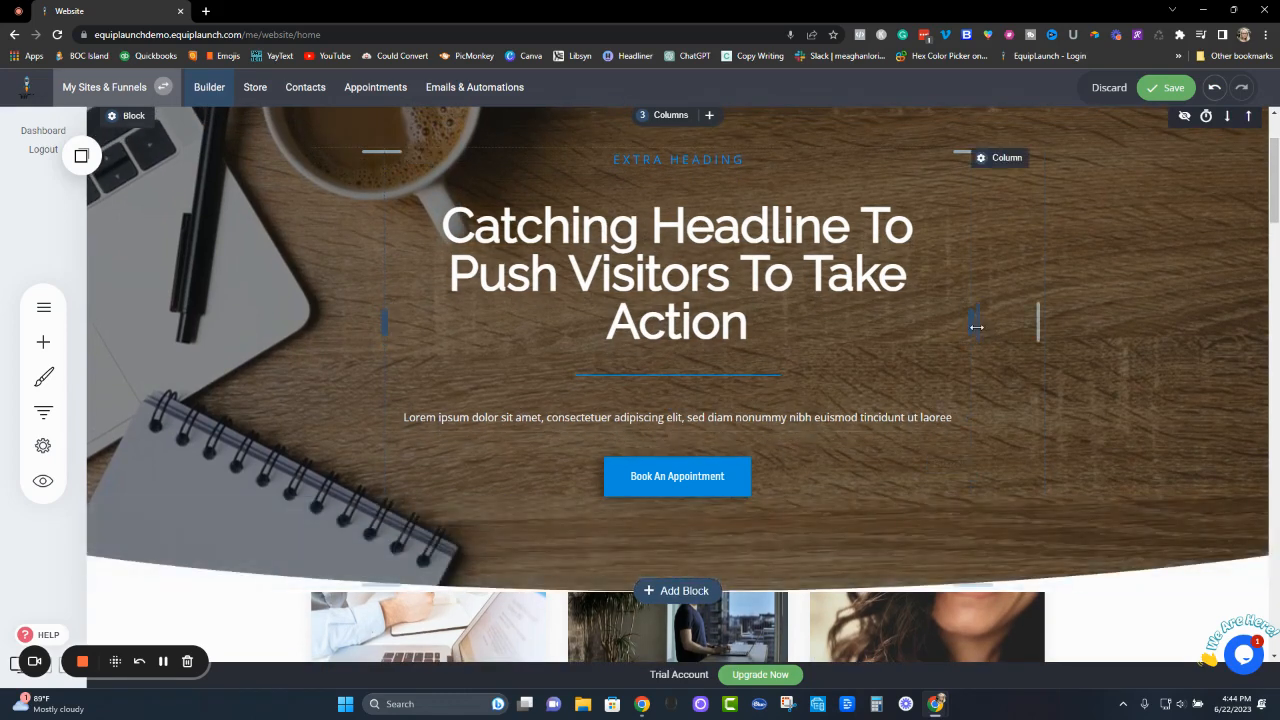
{"action": "left_click_drag", "start_coordinate": [960, 323], "coordinate": [940, 376]}
Step: Increase the gap between the image and the title in the Your Service Three card
{"action": "scroll", "coordinate": [1156, 380], "scroll_direction": "down", "scroll_amount": 4}
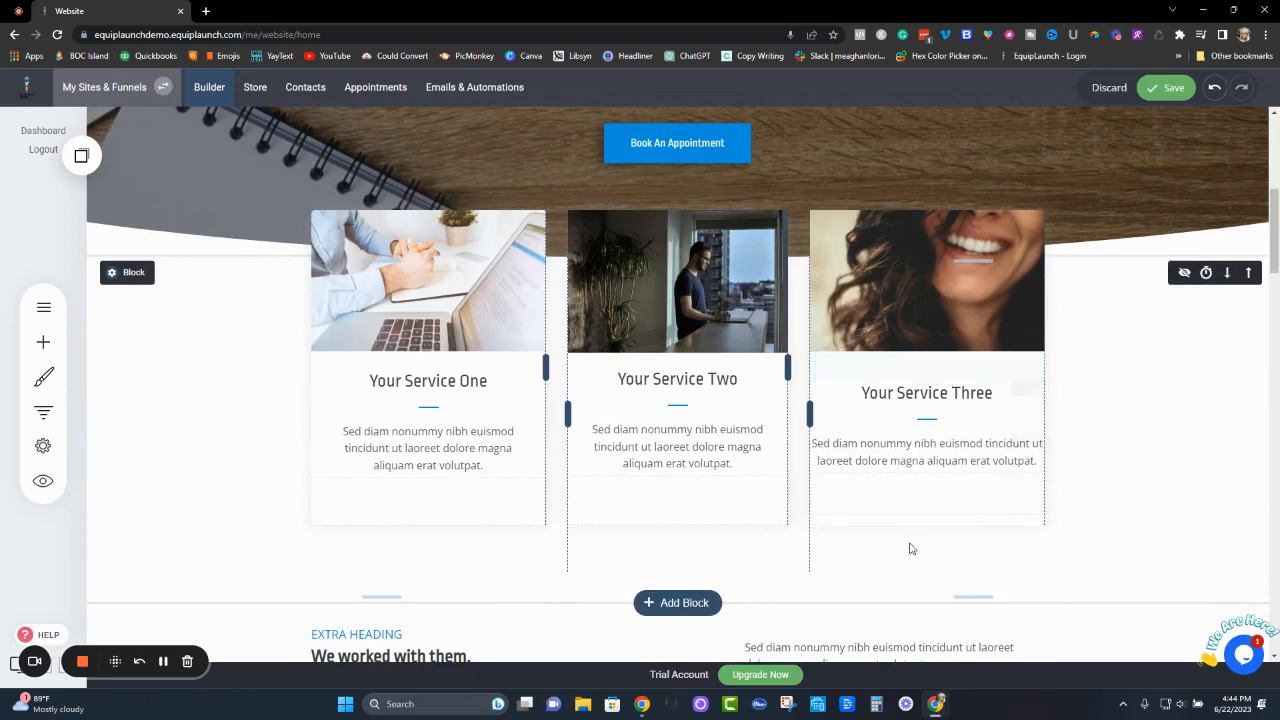
{"action": "scroll", "coordinate": [910, 548], "scroll_direction": "down", "scroll_amount": 1}
{"action": "mouse_move", "coordinate": [909, 526]}
{"action": "left_mouse_down"}
{"action": "mouse_move", "coordinate": [909, 600]}
{"action": "mouse_move", "coordinate": [913, 522]}
{"action": "left_mouse_up"}
Step: Increase the customer logo block's bottom padding and set the Header Example Title block's top padding to about 4 px
{"action": "scroll", "coordinate": [914, 520], "scroll_direction": "down", "scroll_amount": 4}
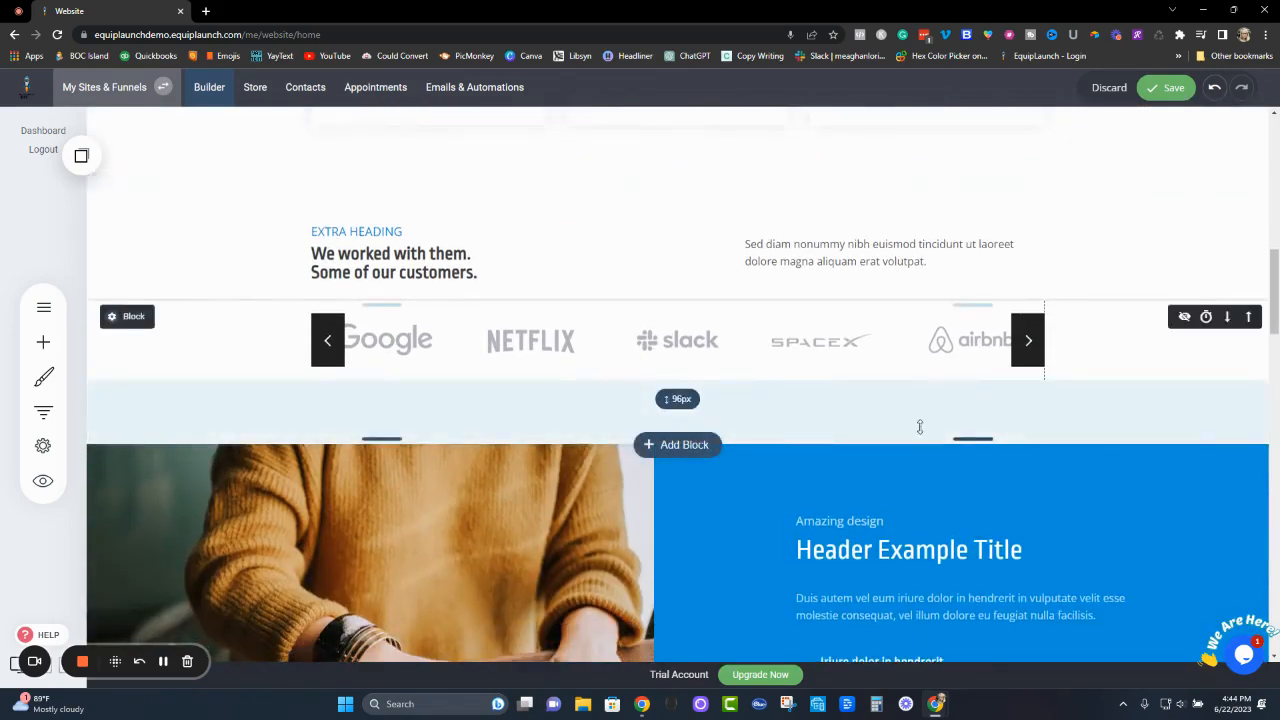
{"action": "mouse_move", "coordinate": [917, 426]}
{"action": "left_mouse_down"}
{"action": "mouse_move", "coordinate": [921, 444]}
{"action": "mouse_move", "coordinate": [920, 430]}
{"action": "left_mouse_up"}
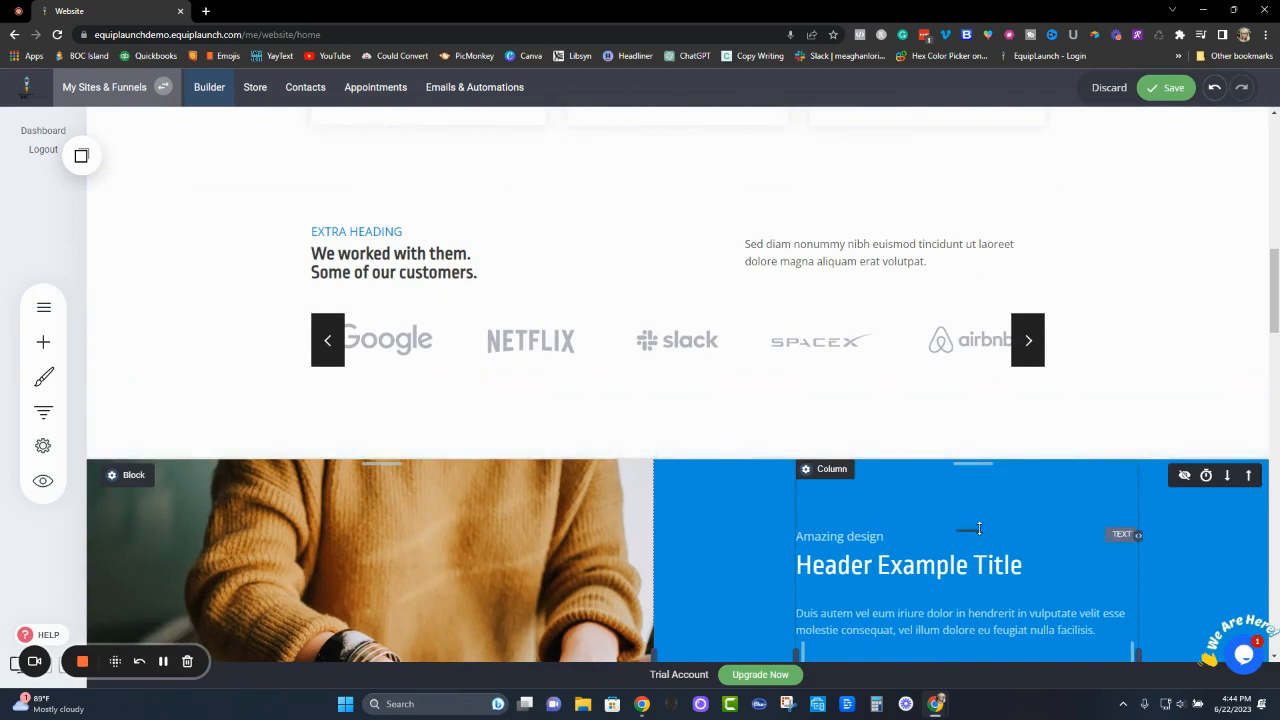
{"action": "left_click_drag", "start_coordinate": [617, 462], "coordinate": [614, 530]}
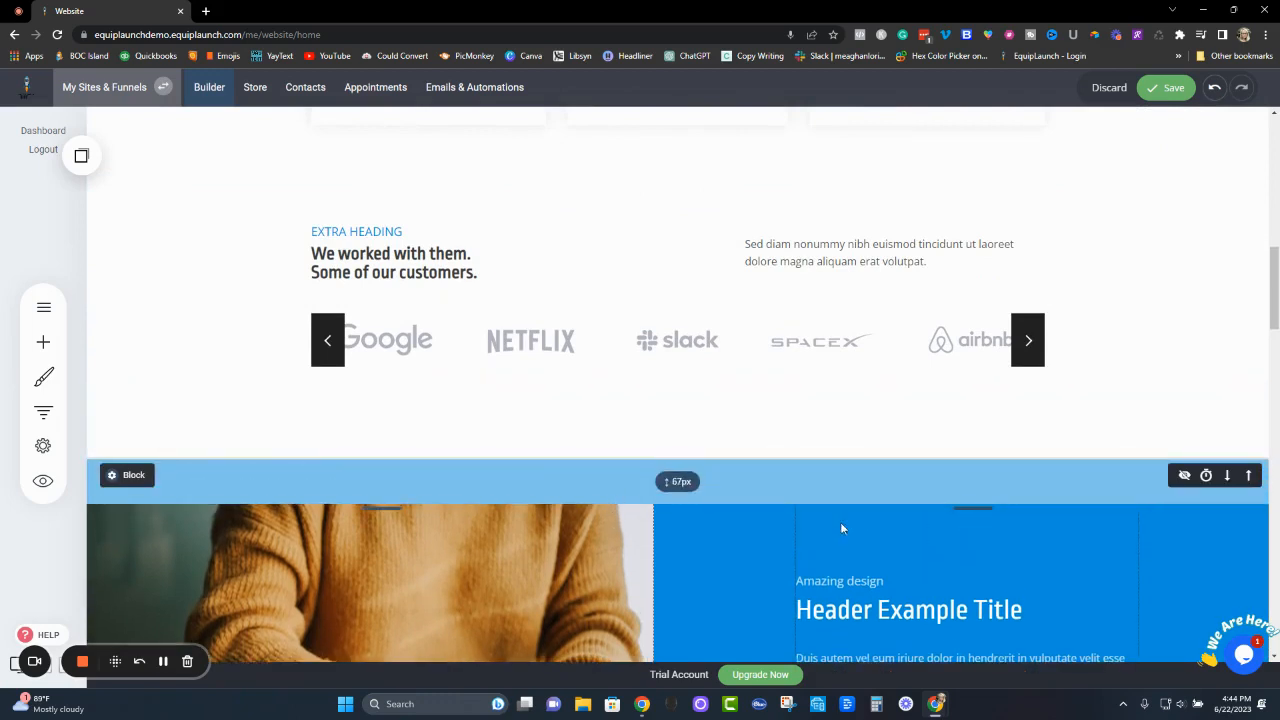
{"action": "left_click_drag", "start_coordinate": [506, 503], "coordinate": [511, 461]}
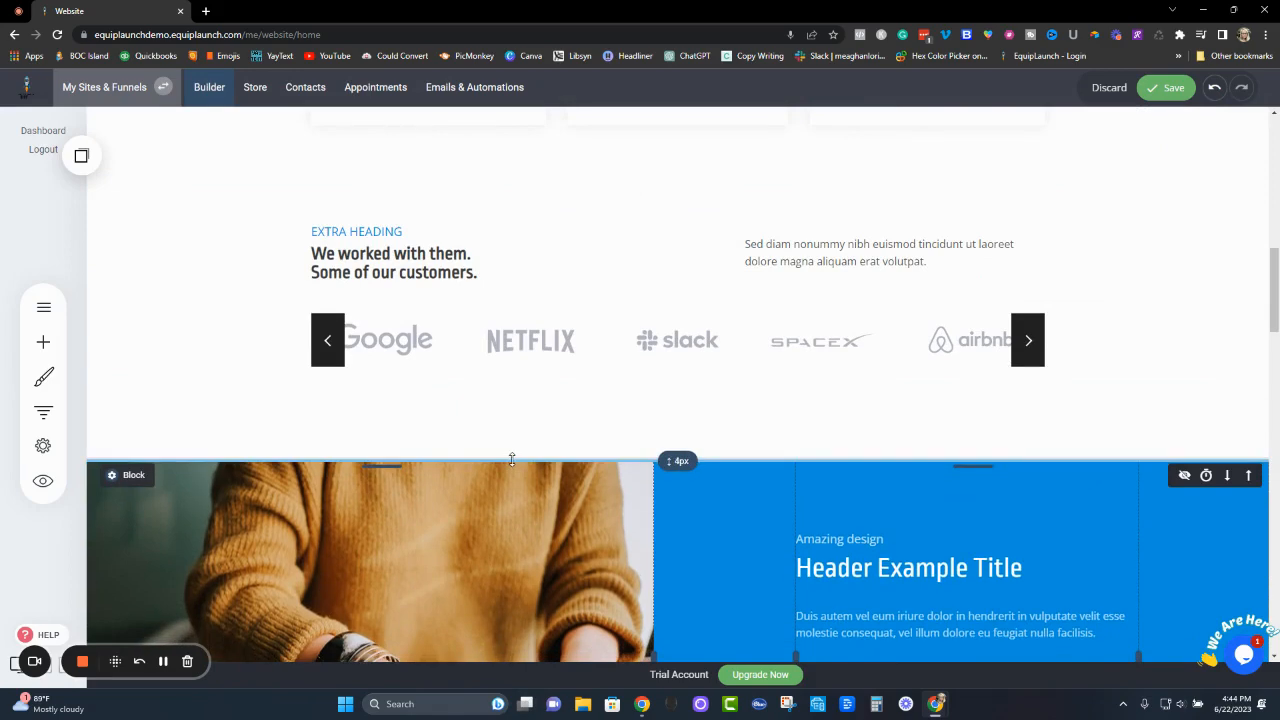
Step: Split the hero block's content into one column, two columns, and finally three columns
{"action": "scroll", "coordinate": [512, 450], "scroll_direction": "up", "scroll_amount": 10}
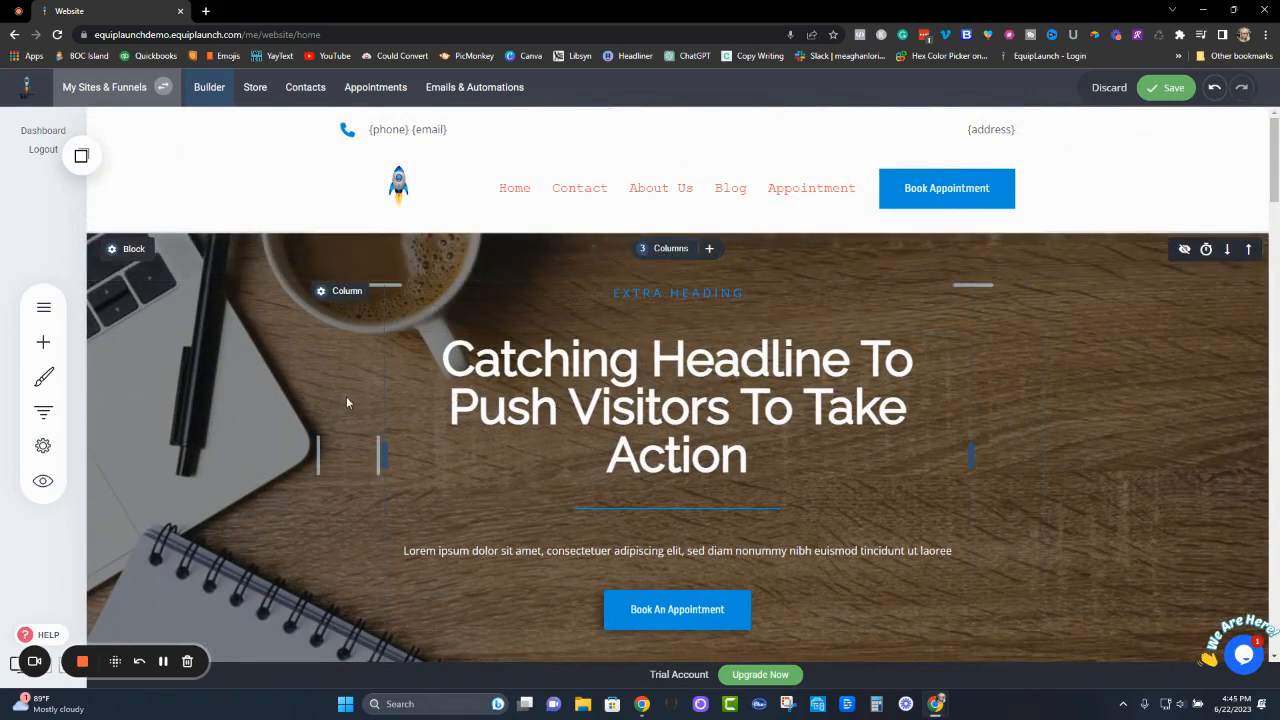
{"action": "left_click", "coordinate": [652, 250]}
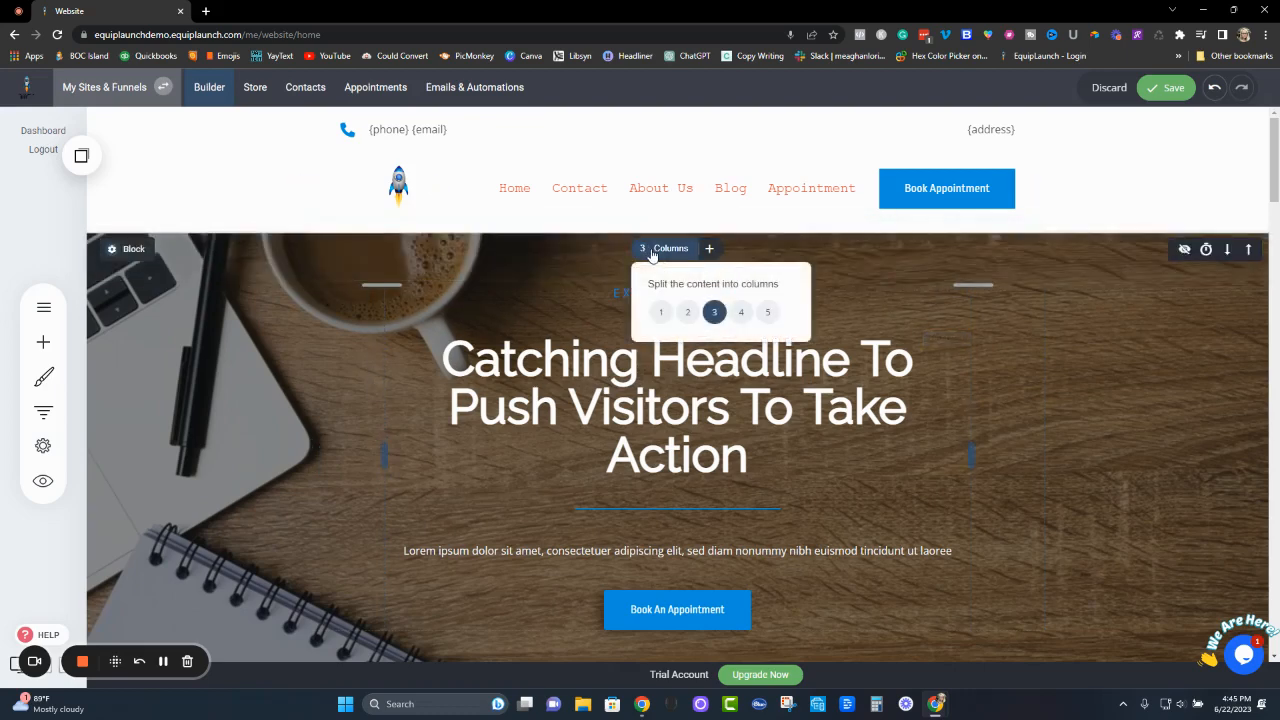
{"action": "left_click", "coordinate": [660, 315]}
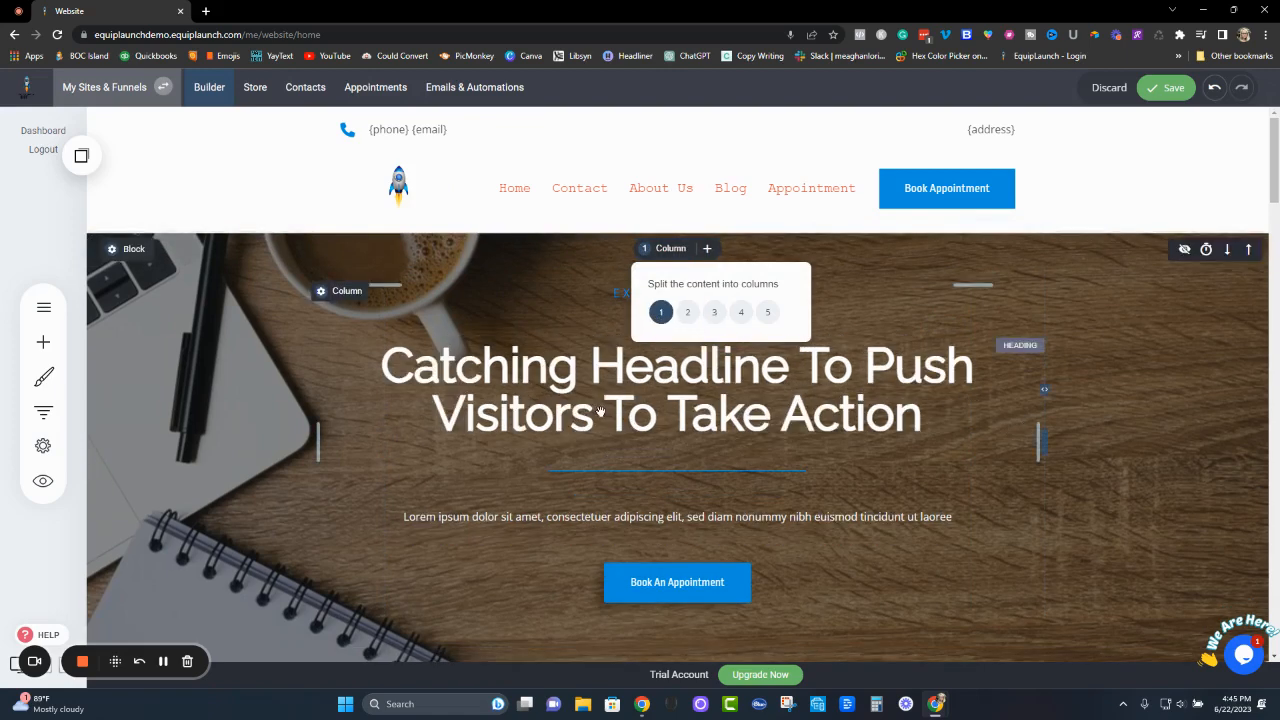
{"action": "left_click", "coordinate": [688, 313]}
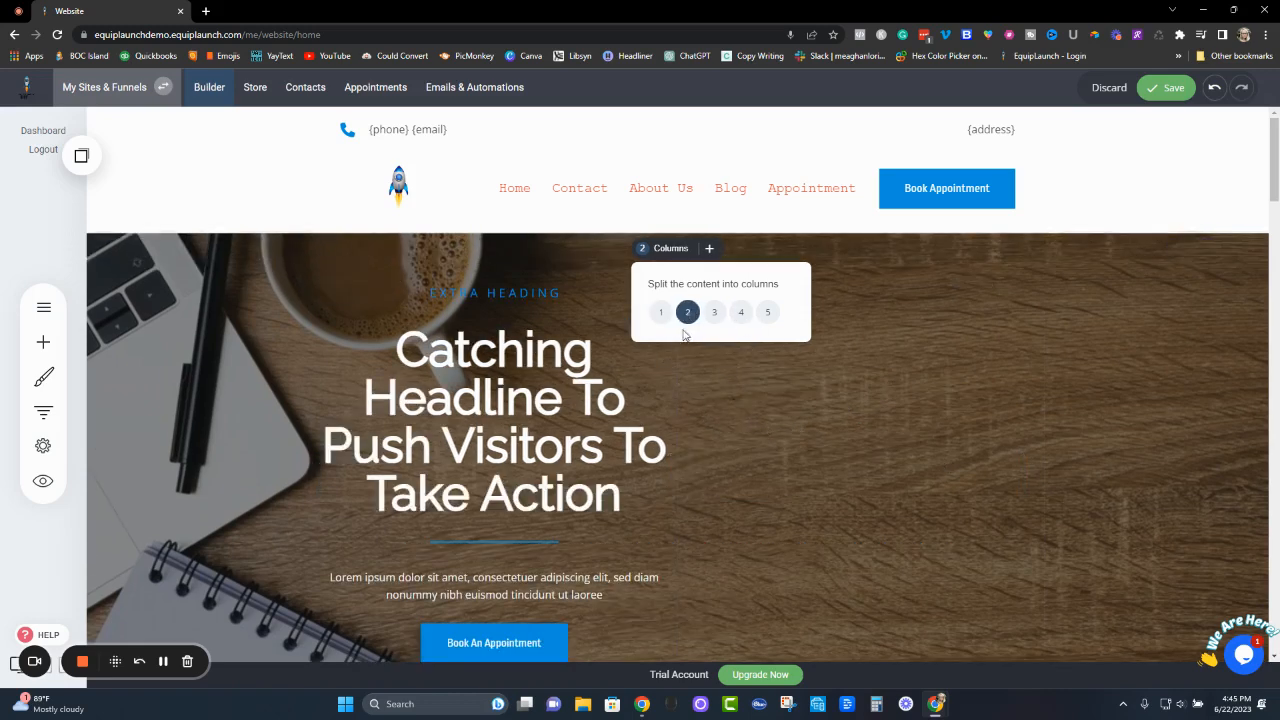
{"action": "left_click", "coordinate": [716, 313]}
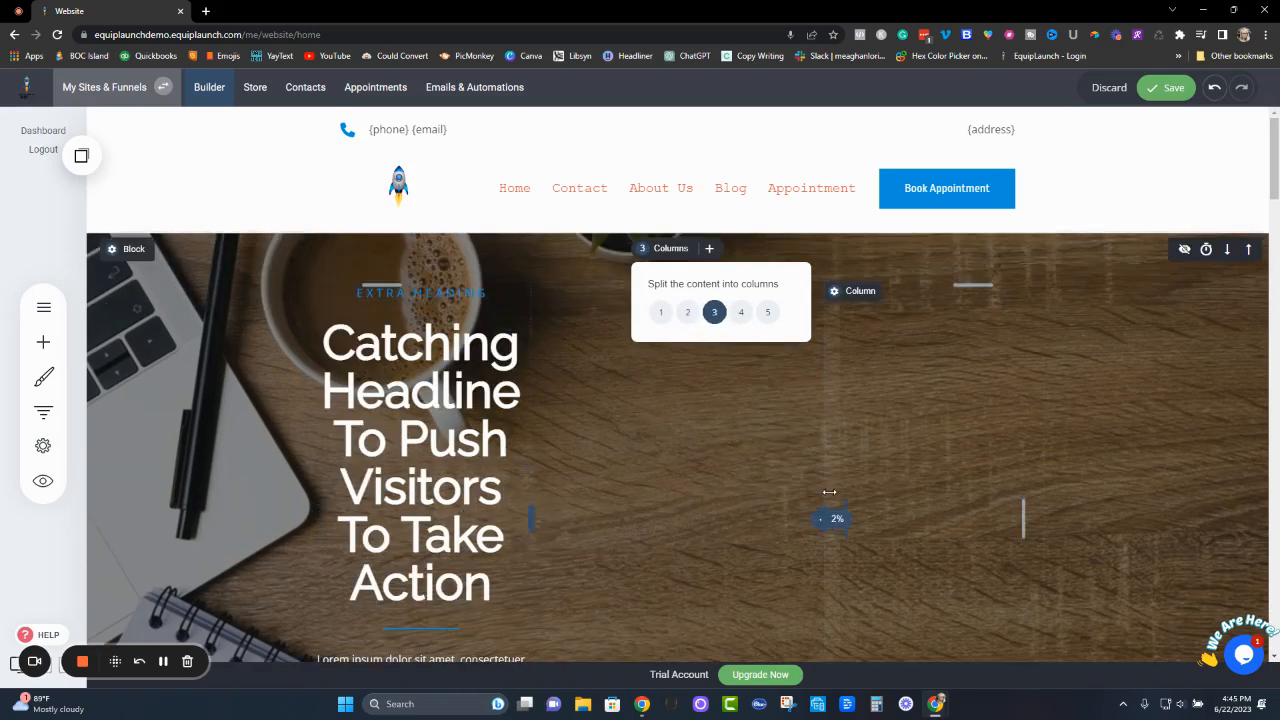
Step: Widen the hero block's middle column and move the headline and the extra heading into it
{"action": "left_click_drag", "start_coordinate": [825, 510], "coordinate": [915, 508]}
{"action": "left_click_drag", "start_coordinate": [552, 518], "coordinate": [515, 510]}
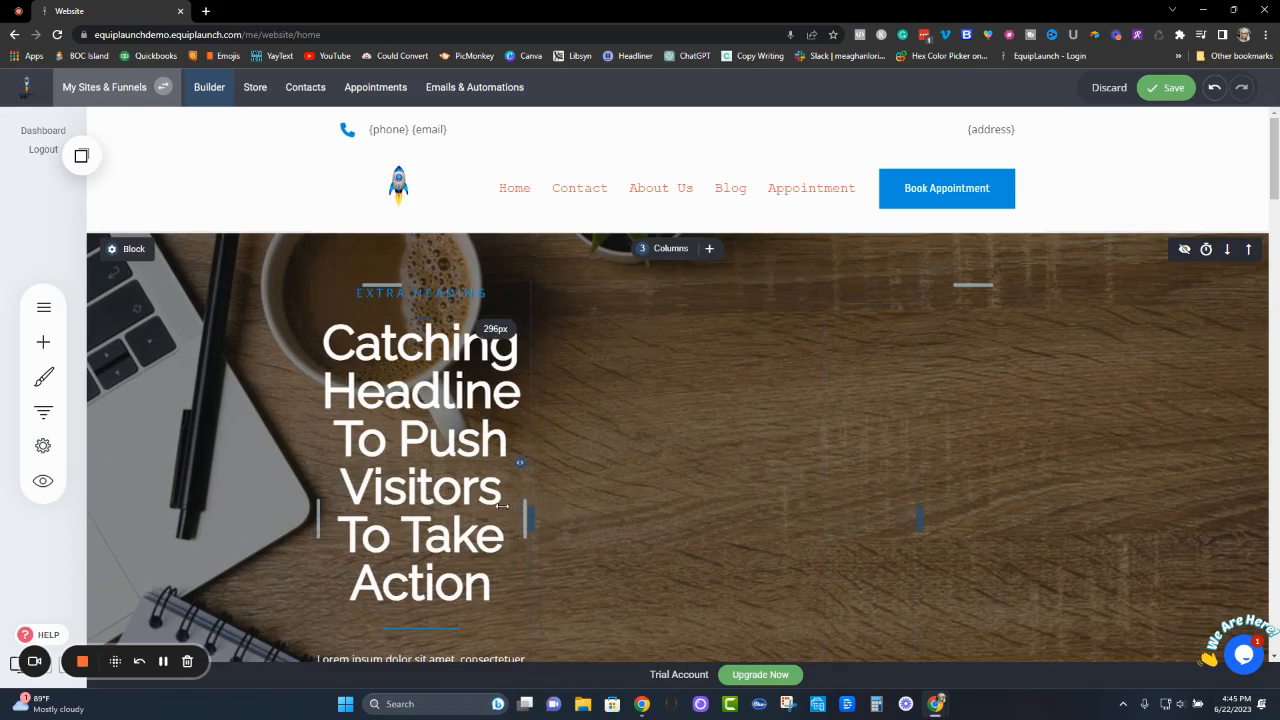
{"action": "left_click_drag", "start_coordinate": [435, 455], "coordinate": [690, 440]}
{"action": "left_click_drag", "start_coordinate": [467, 293], "coordinate": [600, 306]}
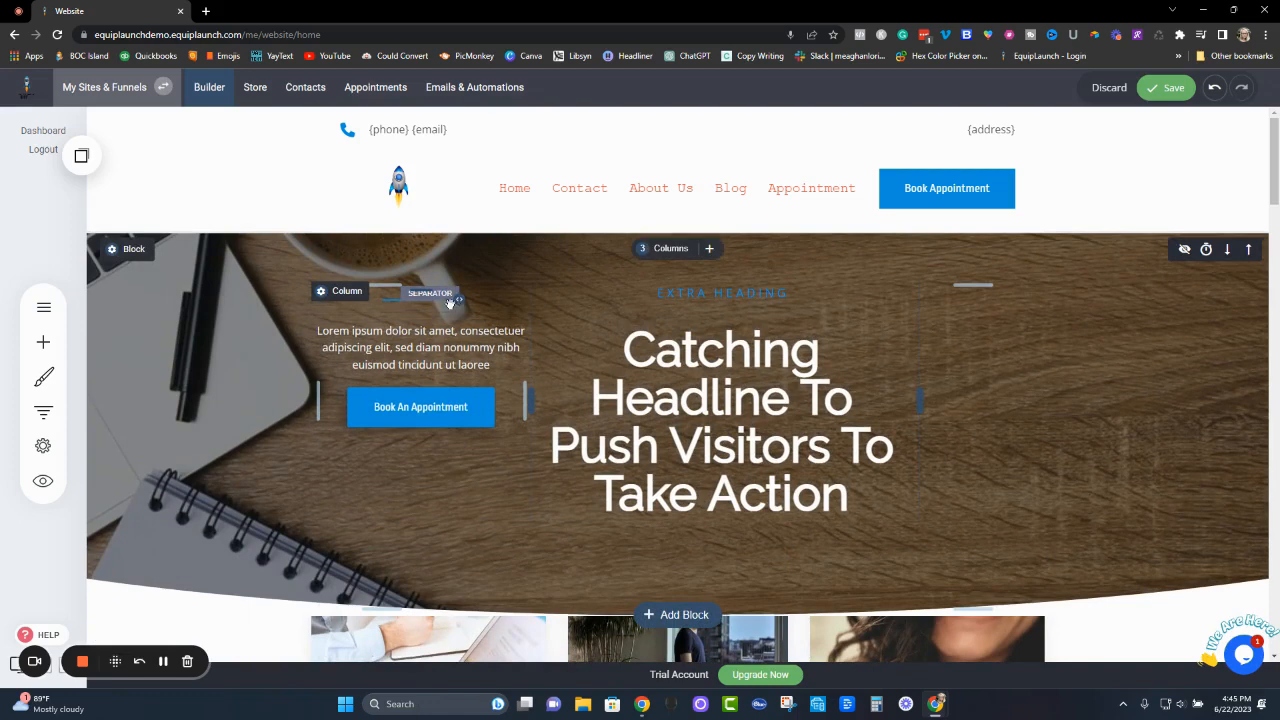
Step: Try to move the blue separator from the hero's first column into the middle column above the headline
{"action": "left_click_drag", "start_coordinate": [419, 297], "coordinate": [680, 315]}
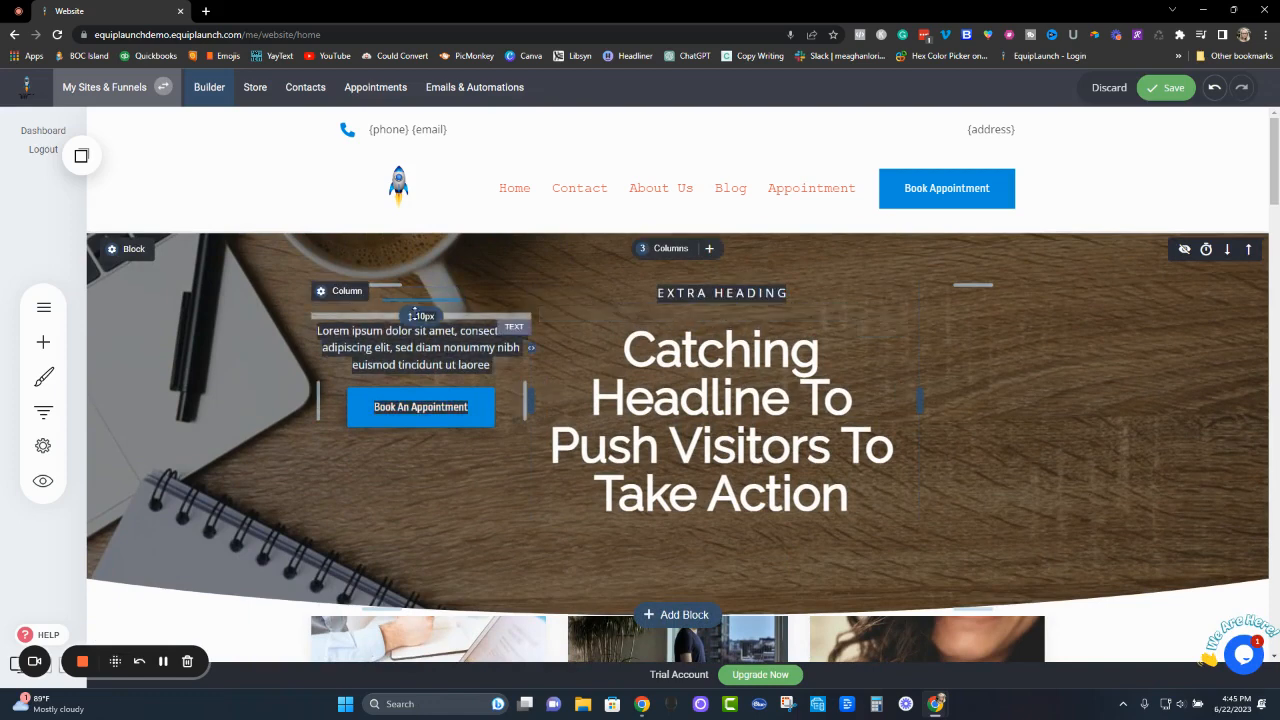
{"action": "left_click_drag", "start_coordinate": [421, 300], "coordinate": [636, 314]}
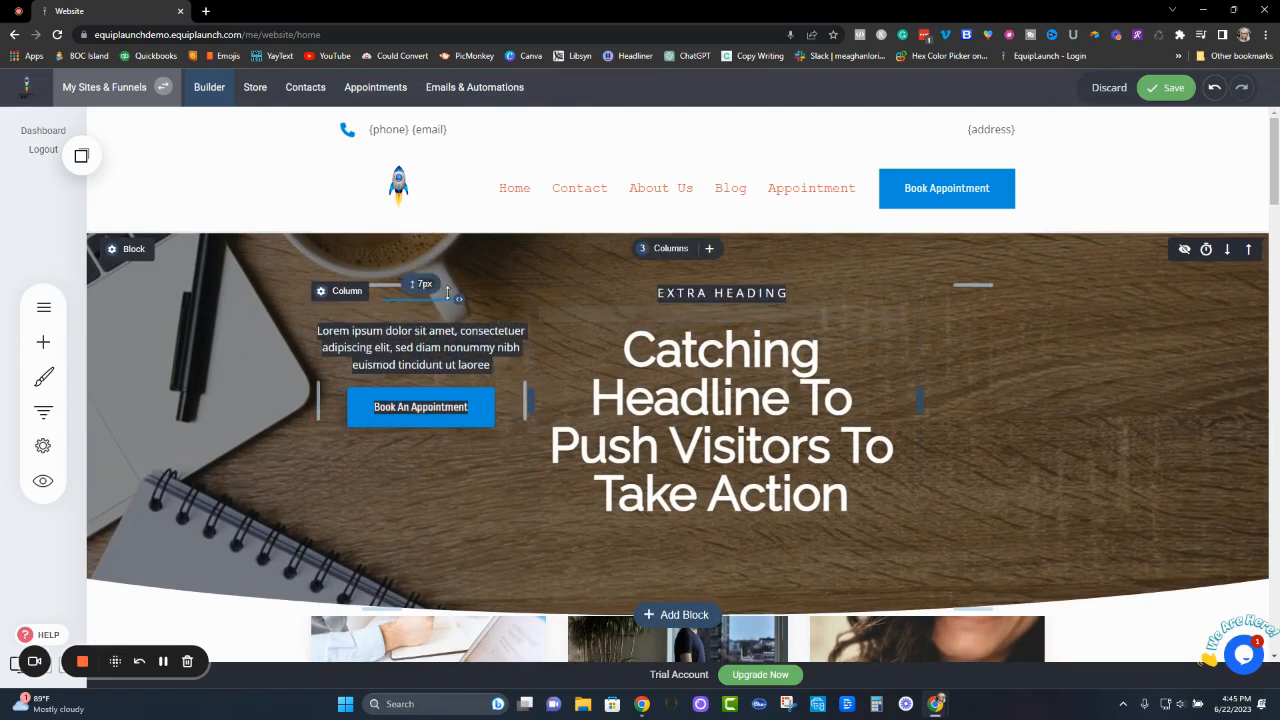
{"action": "left_click", "coordinate": [416, 301]}
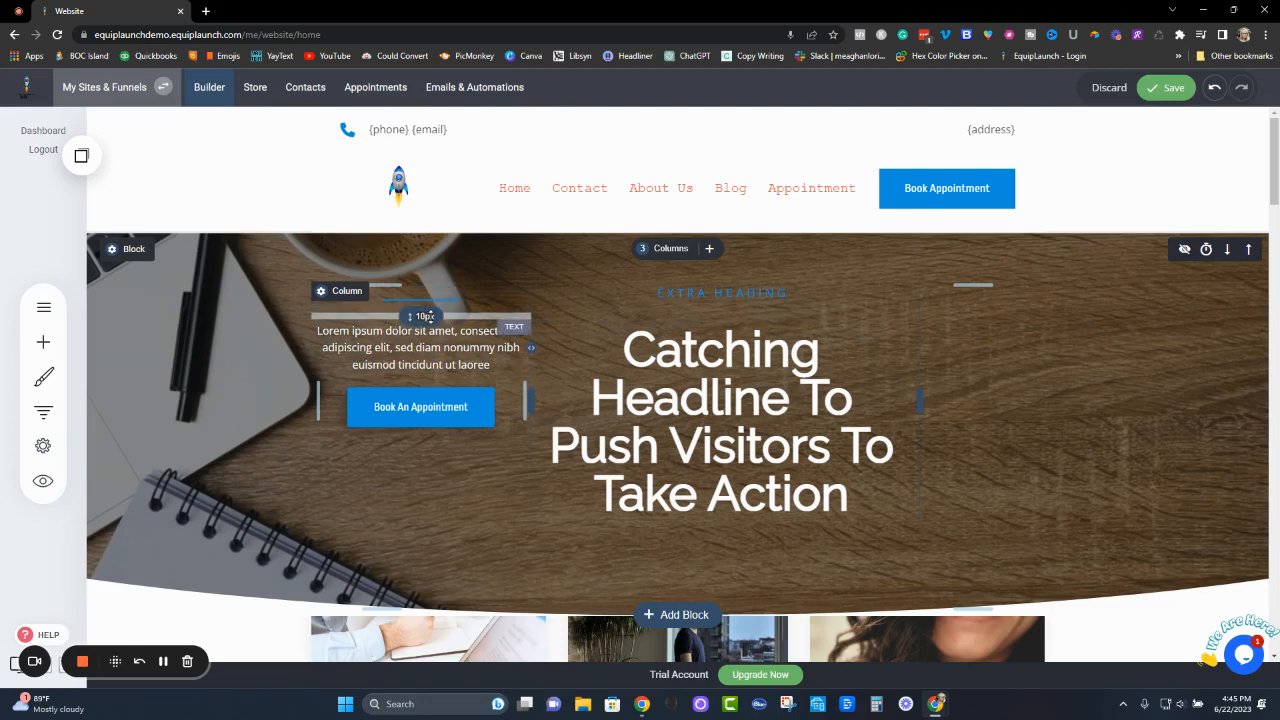
Step: Move the lorem ipsum text and the Book An Appointment button into the middle column below the headline
{"action": "left_click_drag", "start_coordinate": [437, 343], "coordinate": [712, 337]}
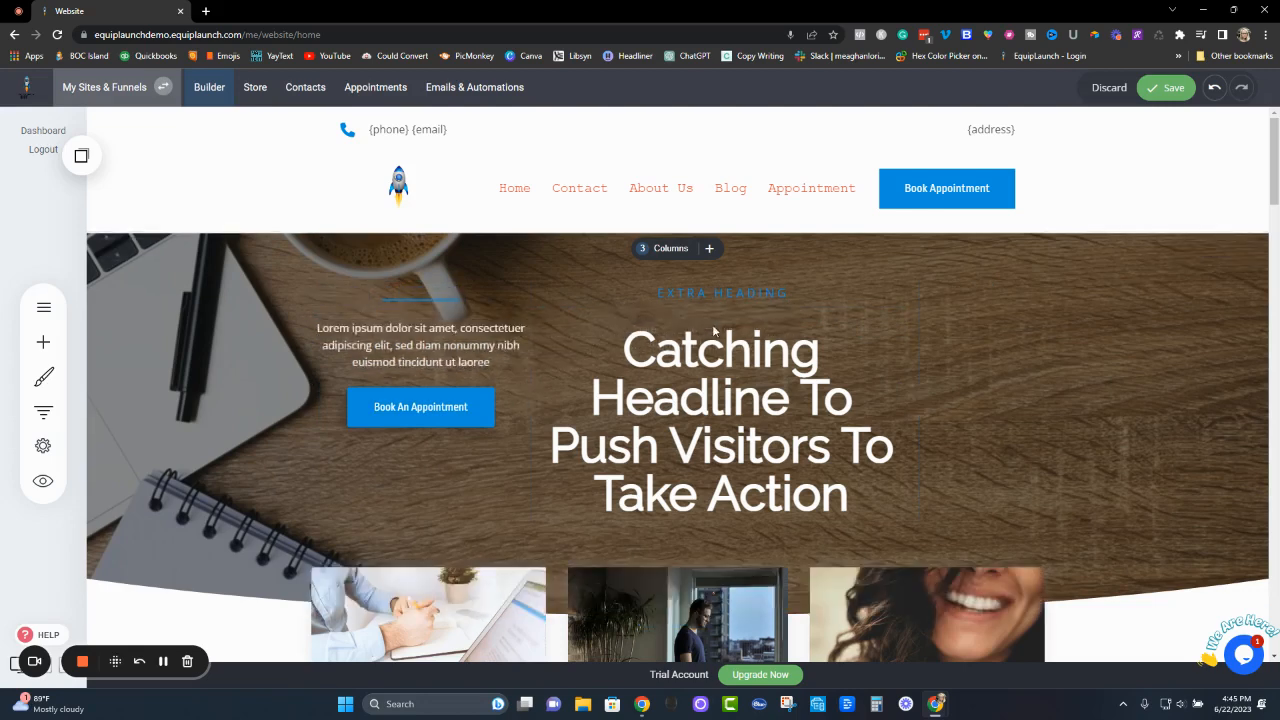
{"action": "left_click_drag", "start_coordinate": [434, 349], "coordinate": [724, 524]}
{"action": "left_click_drag", "start_coordinate": [742, 335], "coordinate": [730, 630]}
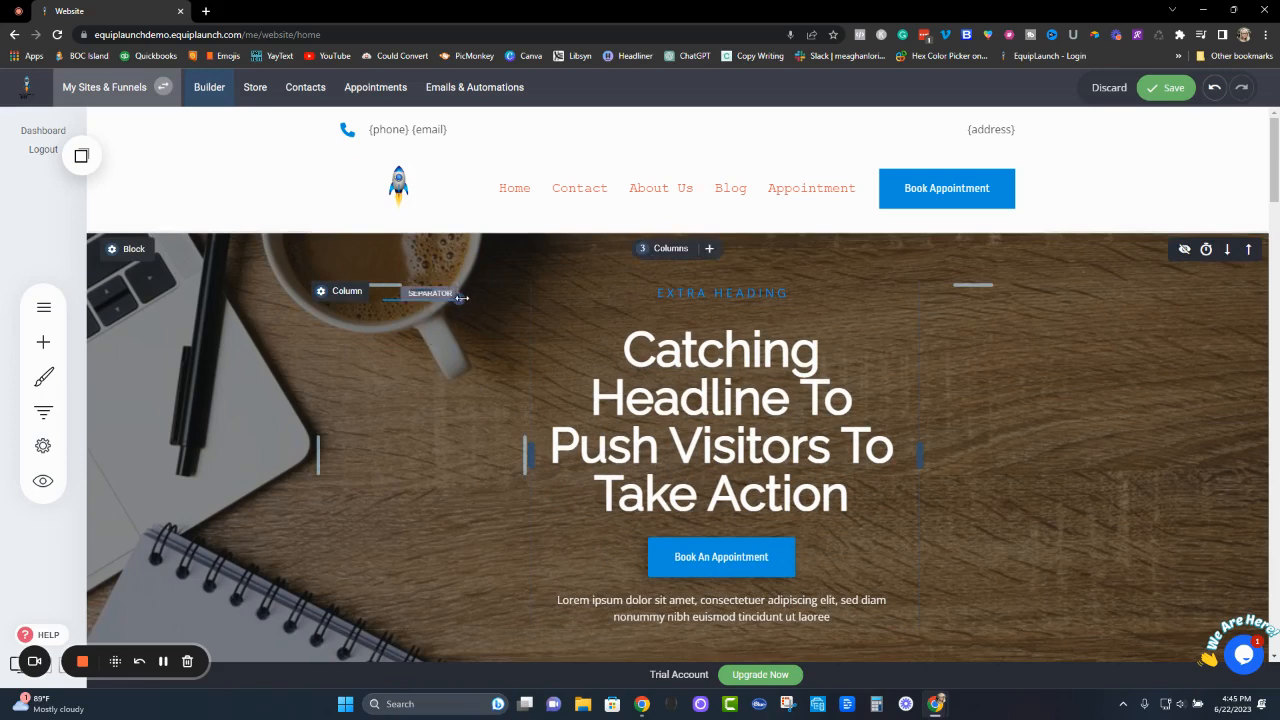
Step: Move the blue separator from the hero's first column into the middle column, between the extra heading and the headline
{"action": "mouse_move", "coordinate": [461, 298]}
{"action": "left_mouse_down"}
{"action": "mouse_move", "coordinate": [500, 294]}
{"action": "mouse_move", "coordinate": [482, 298]}
{"action": "left_mouse_up"}
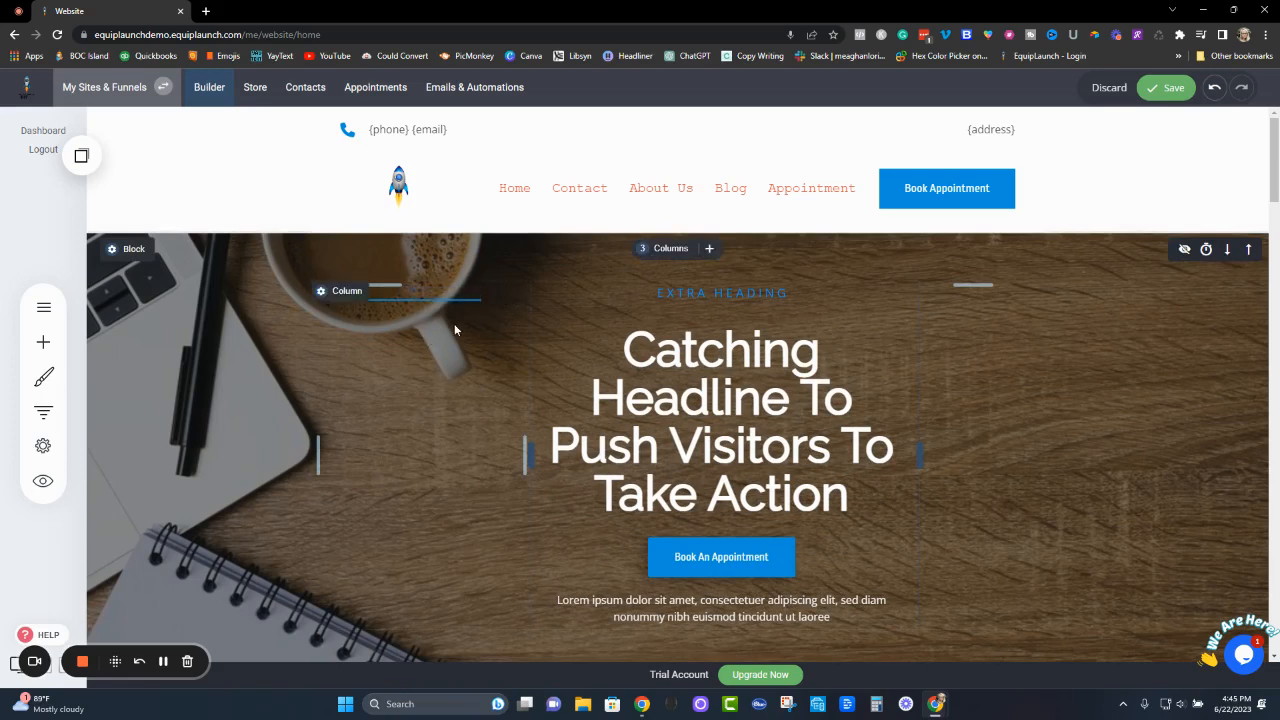
{"action": "left_click_drag", "start_coordinate": [390, 297], "coordinate": [406, 368]}
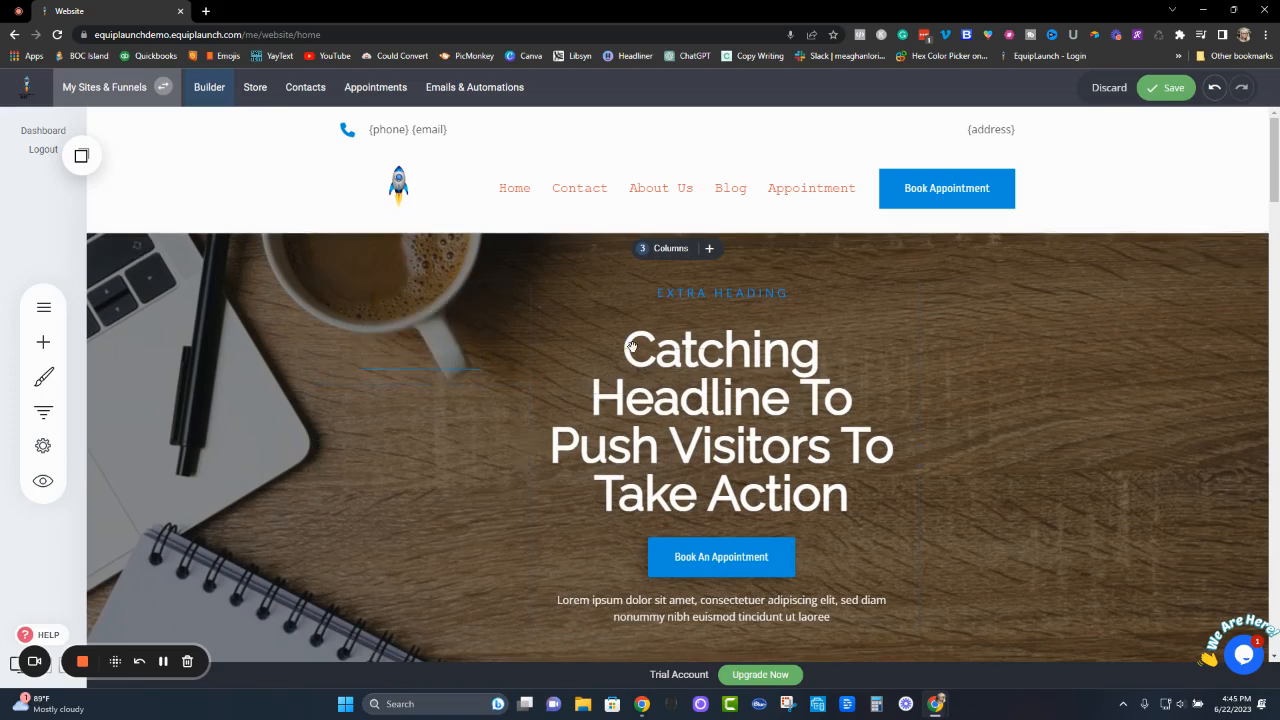
{"action": "left_click_drag", "start_coordinate": [687, 325], "coordinate": [688, 326]}
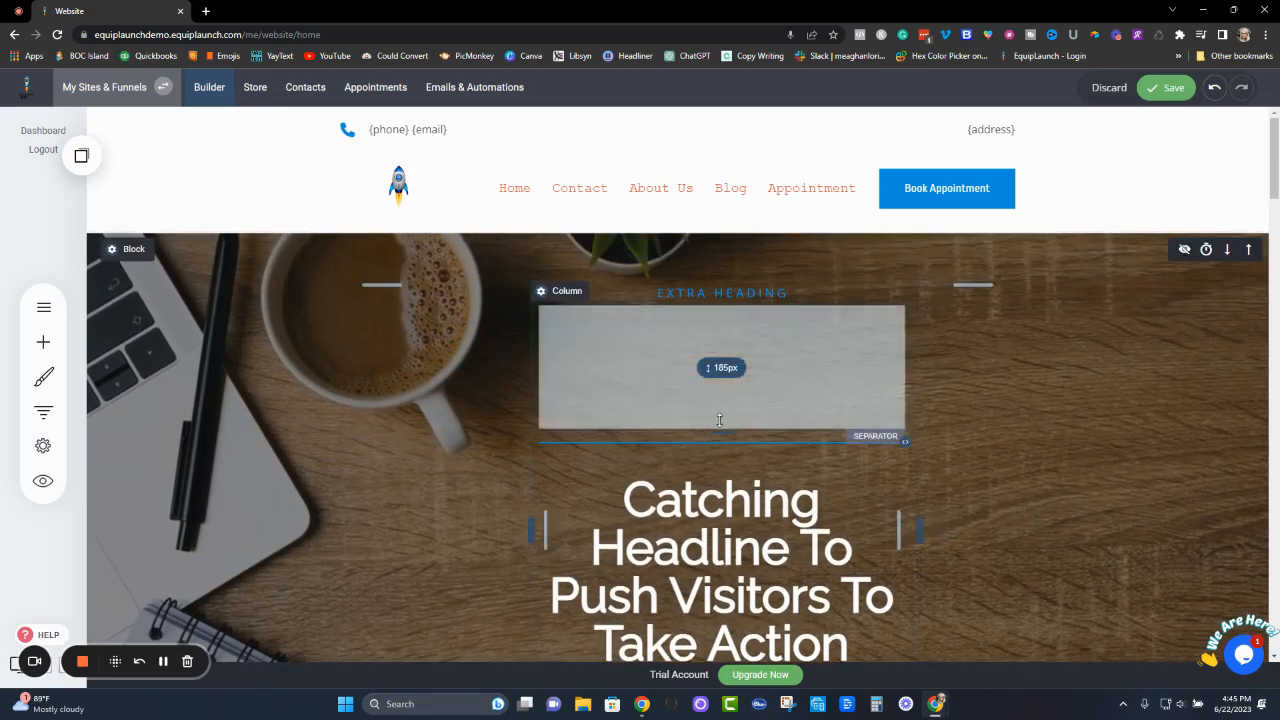
Step: Reduce the spacing above the blue separator and shorten it to about the width of the Book An Appointment button
{"action": "left_click_drag", "start_coordinate": [721, 416], "coordinate": [722, 305]}
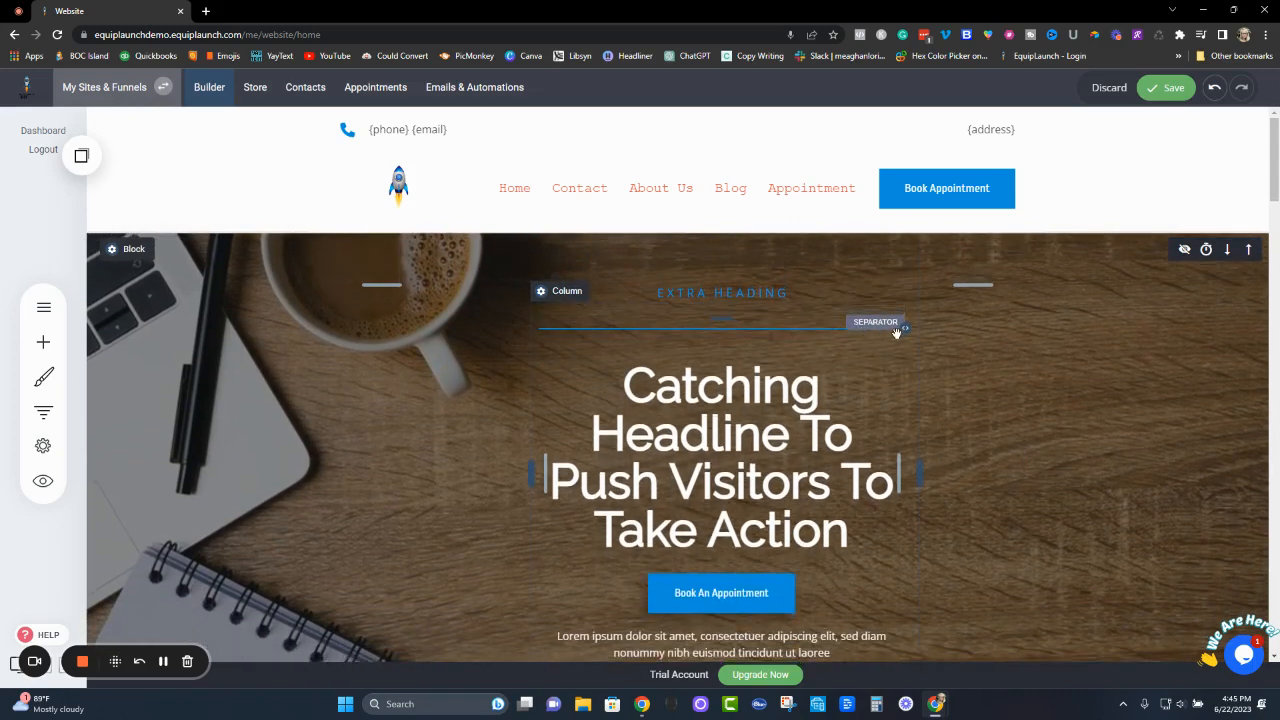
{"action": "left_click_drag", "start_coordinate": [904, 327], "coordinate": [795, 327]}
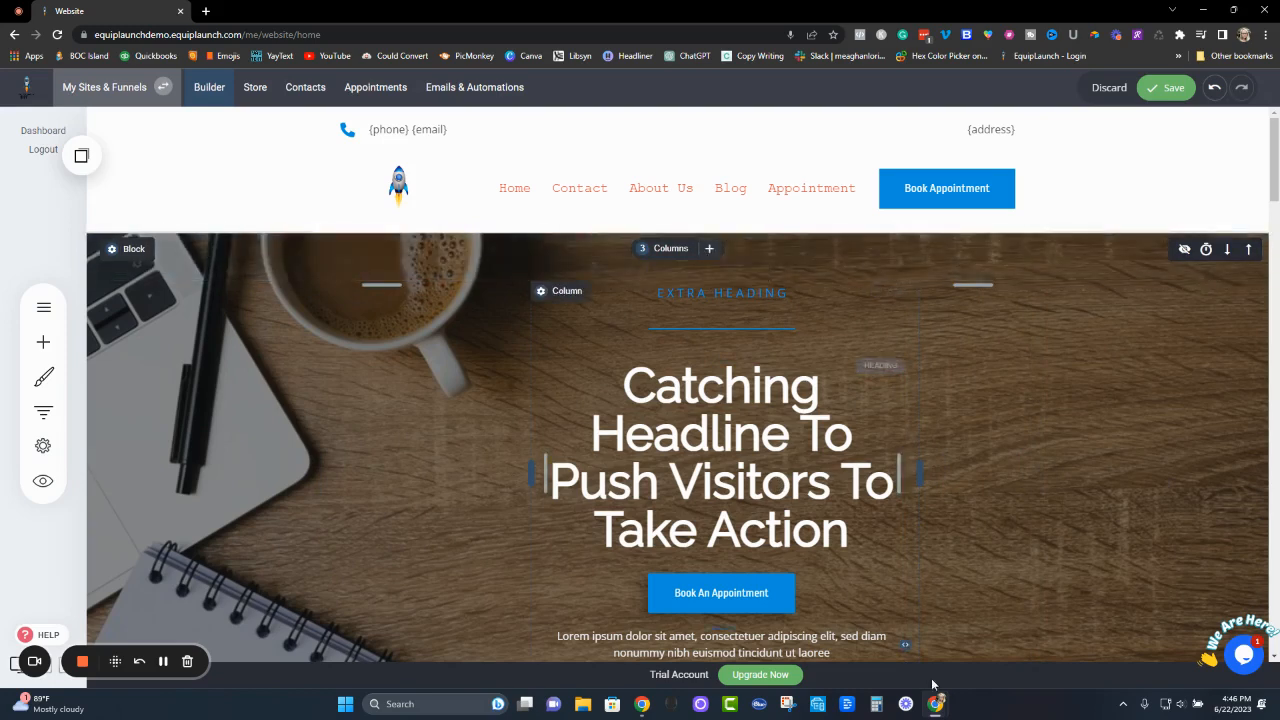
Step: Add a two-column row at the top of the hero block and delete that row
{"action": "scroll", "coordinate": [788, 340], "scroll_direction": "down", "scroll_amount": 1}
{"action": "scroll", "coordinate": [931, 432], "scroll_direction": "up", "scroll_amount": 1}
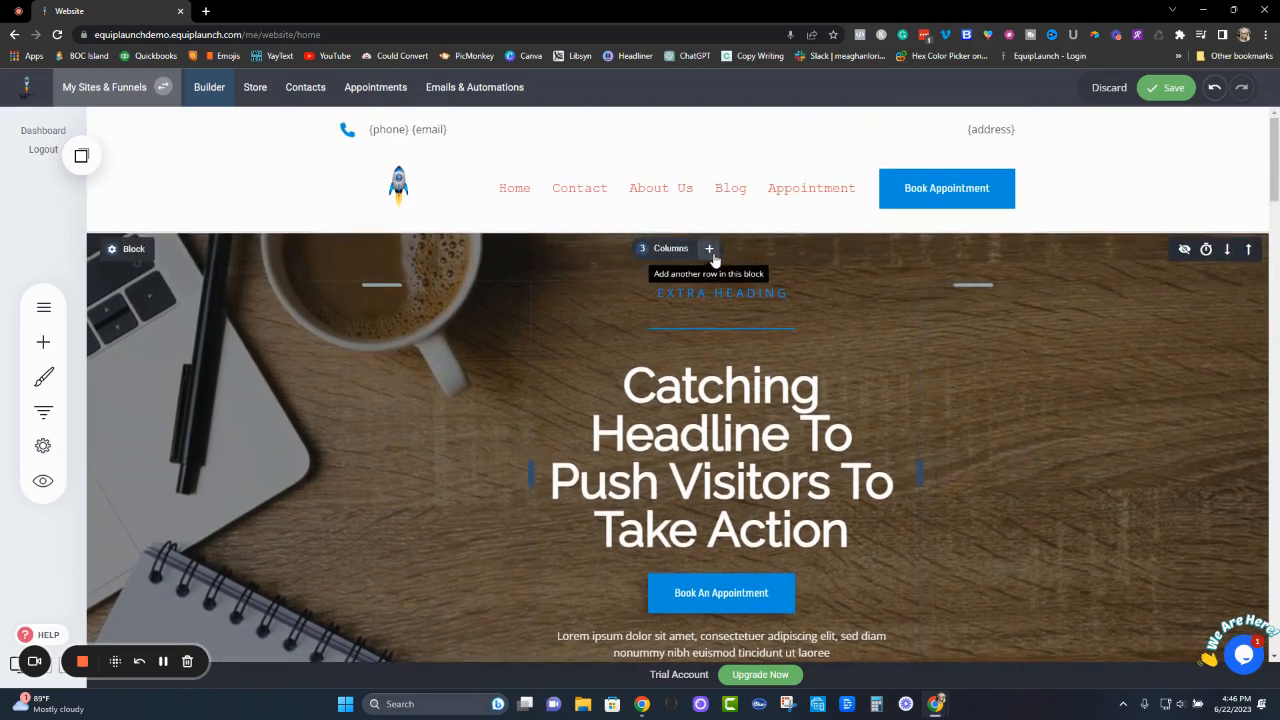
{"action": "left_click", "coordinate": [709, 249]}
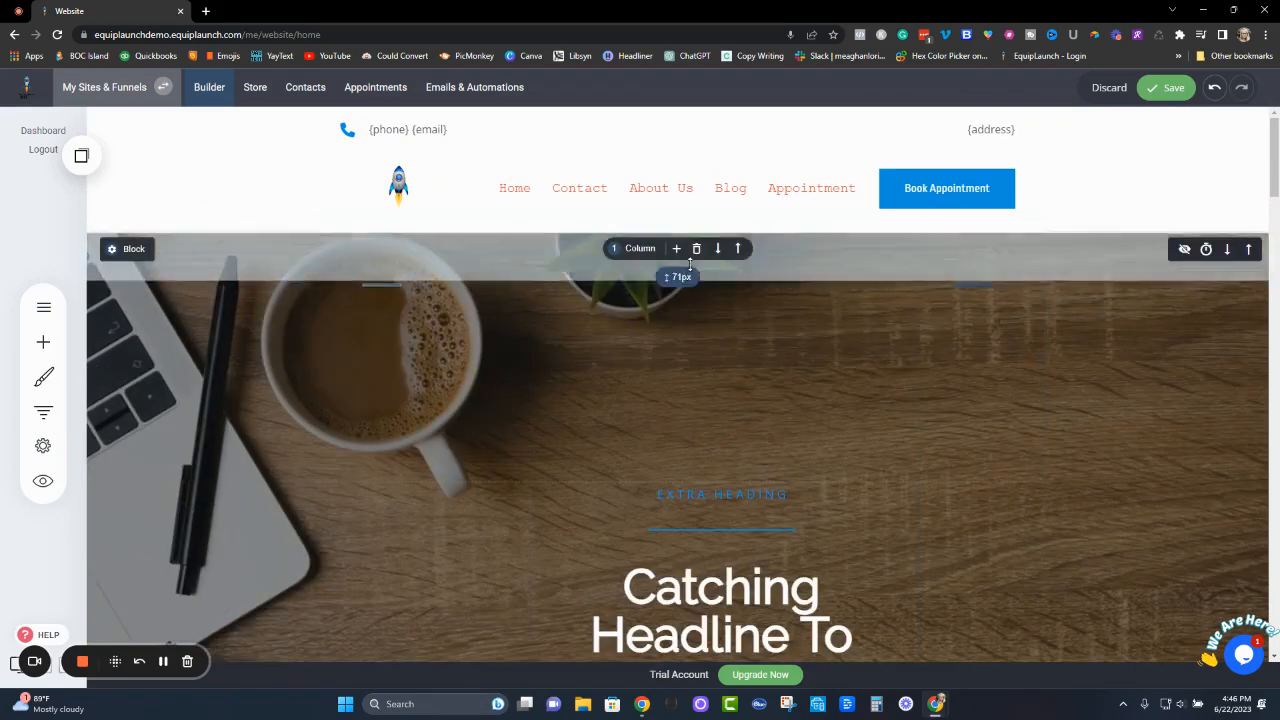
{"action": "left_click", "coordinate": [646, 251]}
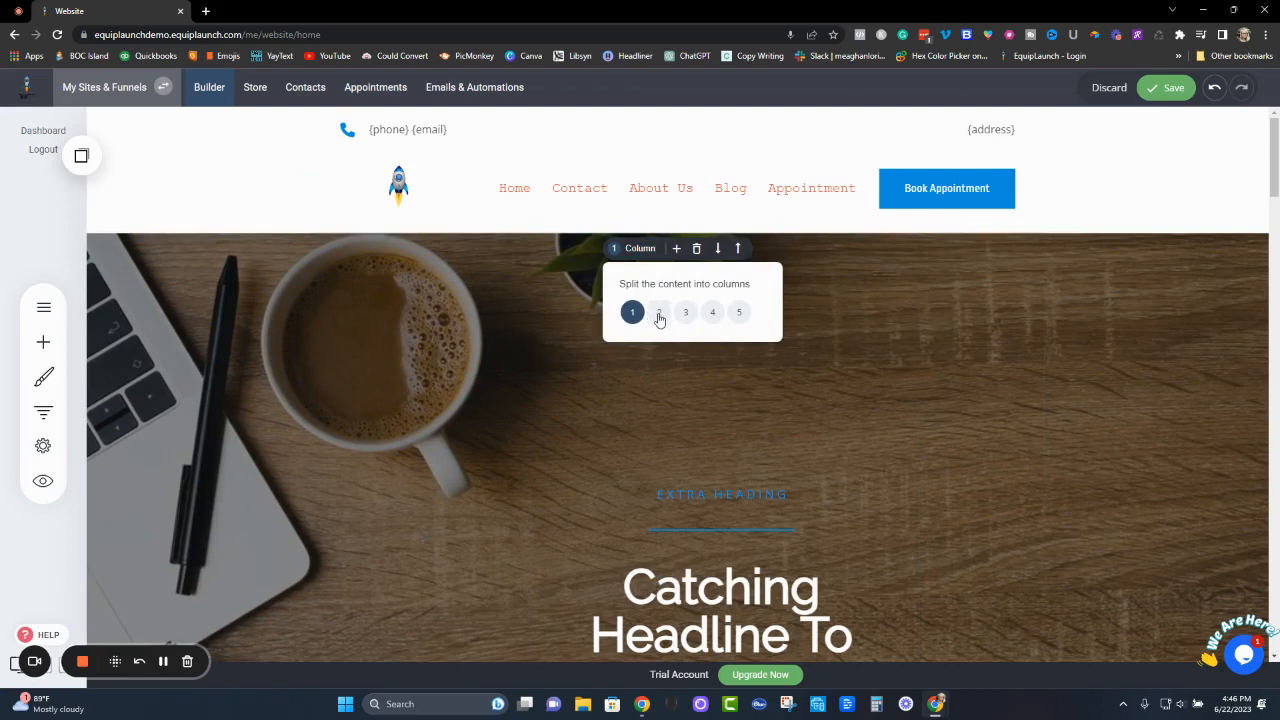
{"action": "left_click", "coordinate": [659, 314]}
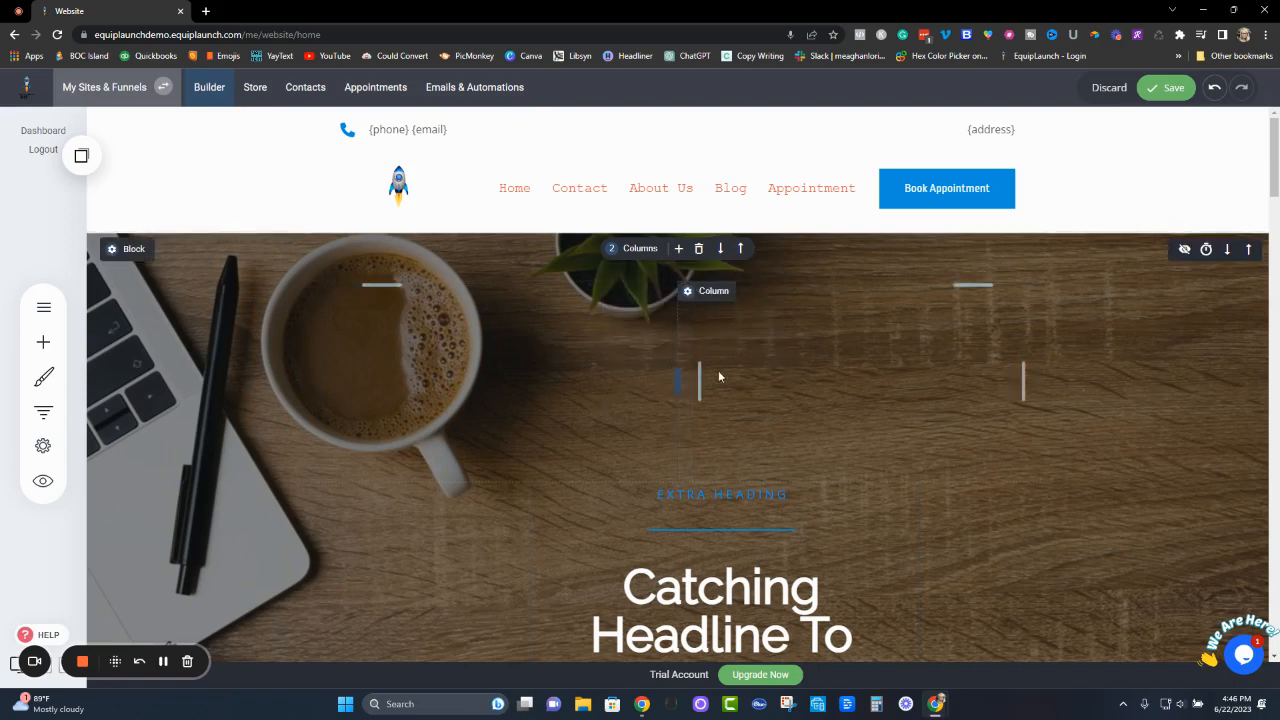
{"action": "left_click", "coordinate": [699, 248]}
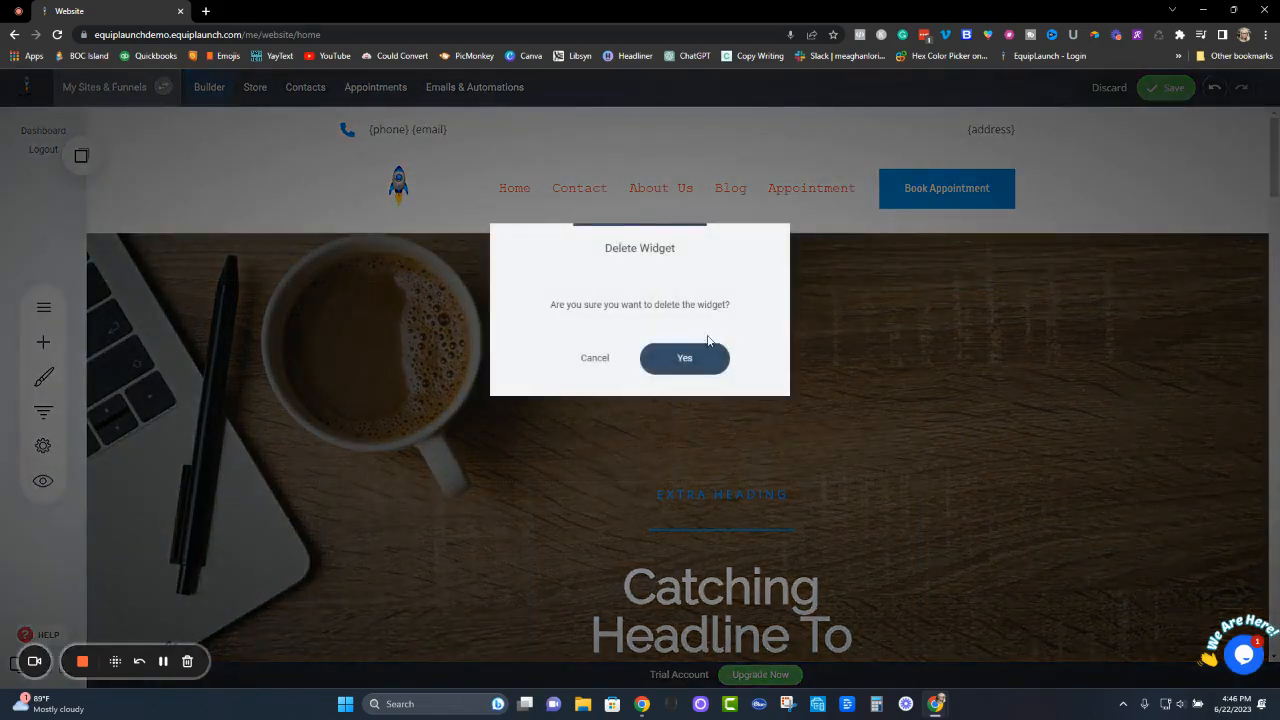
{"action": "left_click", "coordinate": [692, 366]}
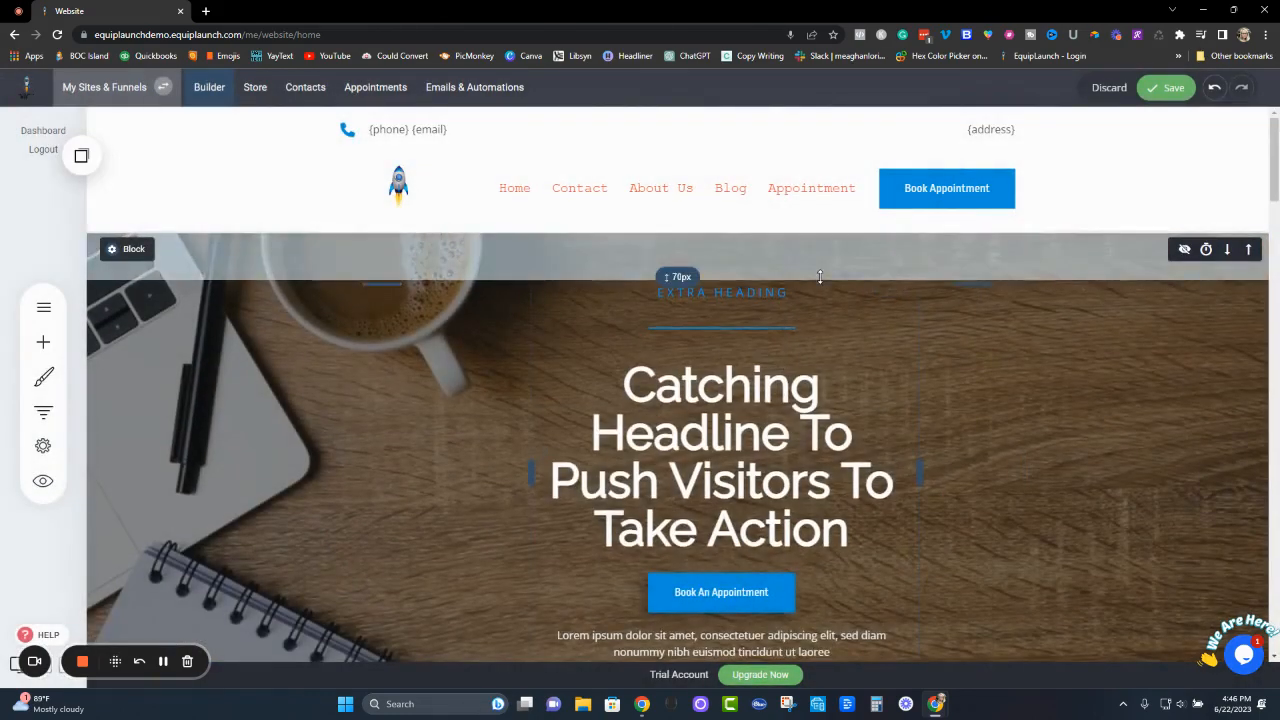
Step: Widen the hero's middle column on both sides to 81% and save the page
{"action": "left_click_drag", "start_coordinate": [537, 450], "coordinate": [522, 448]}
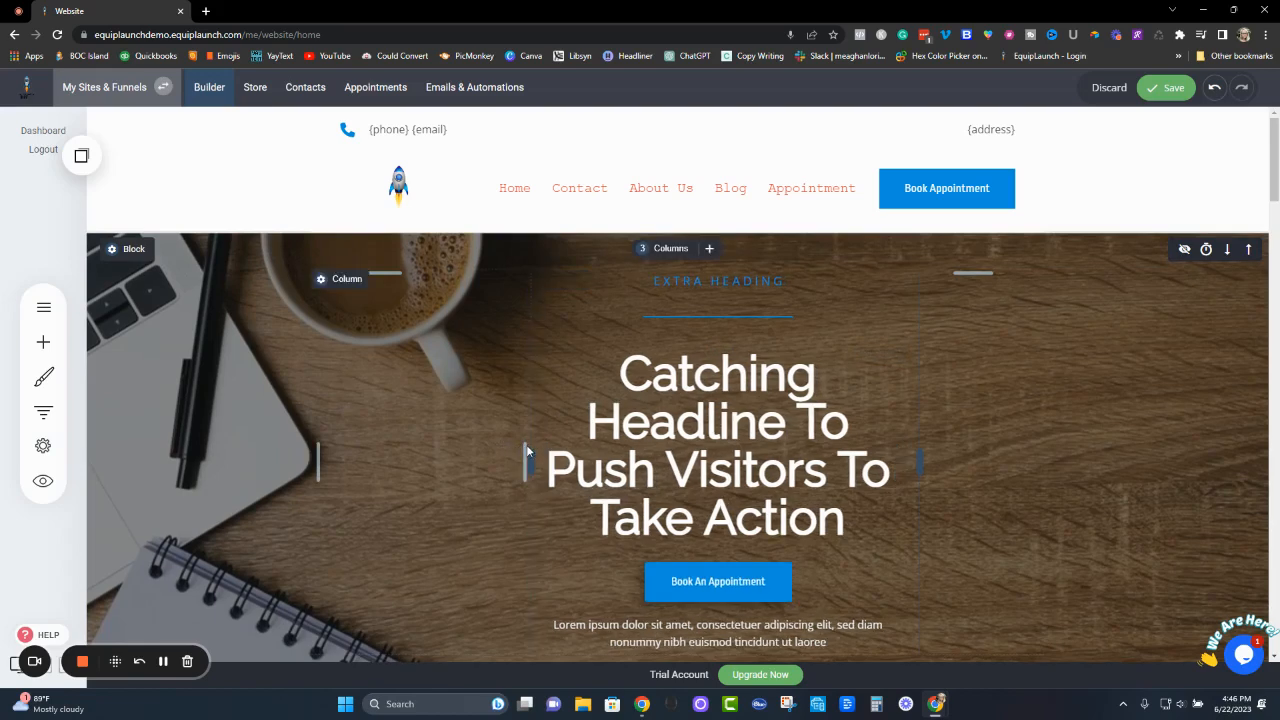
{"action": "left_click_drag", "start_coordinate": [524, 445], "coordinate": [410, 445]}
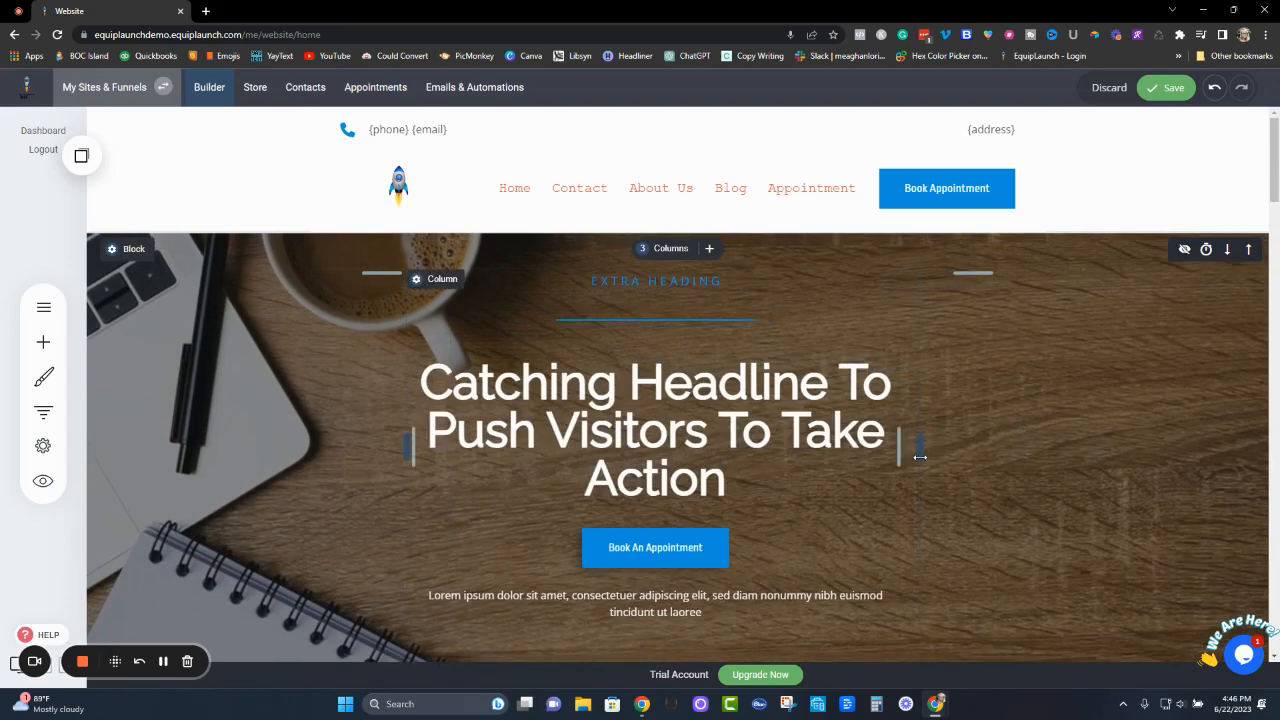
{"action": "left_click_drag", "start_coordinate": [920, 456], "coordinate": [1000, 450]}
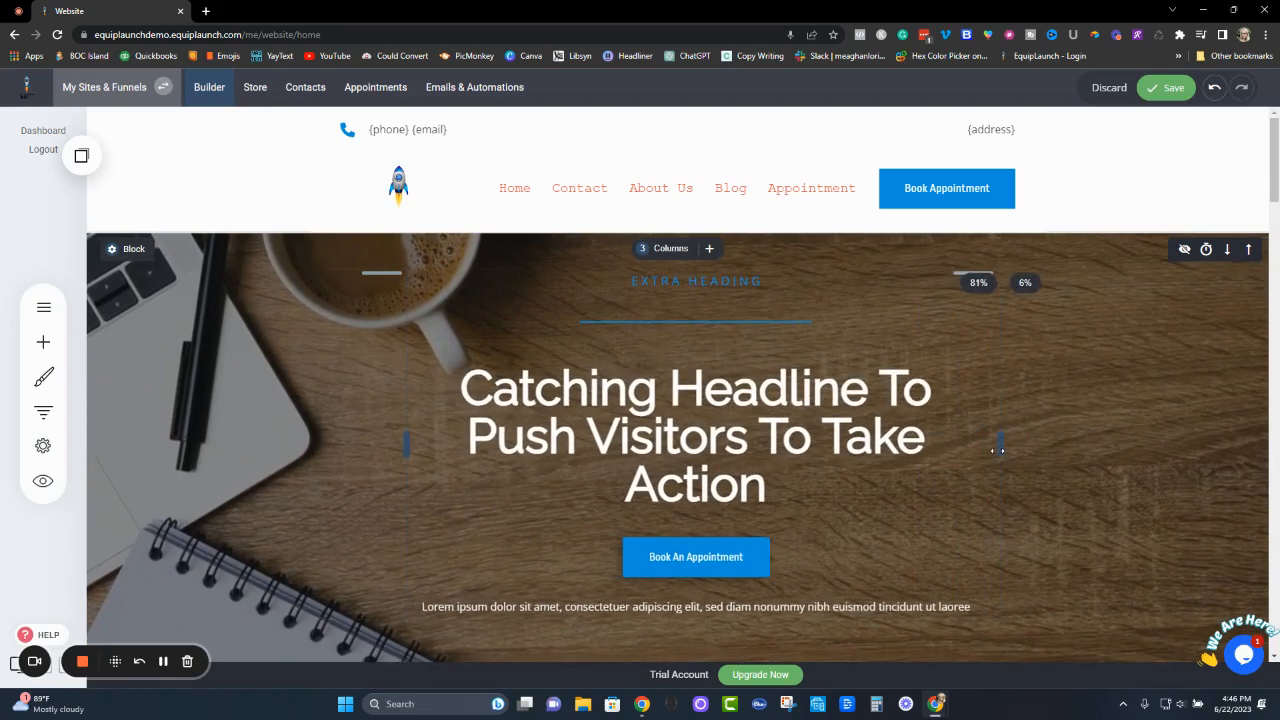
{"action": "left_click", "coordinate": [1164, 88]}
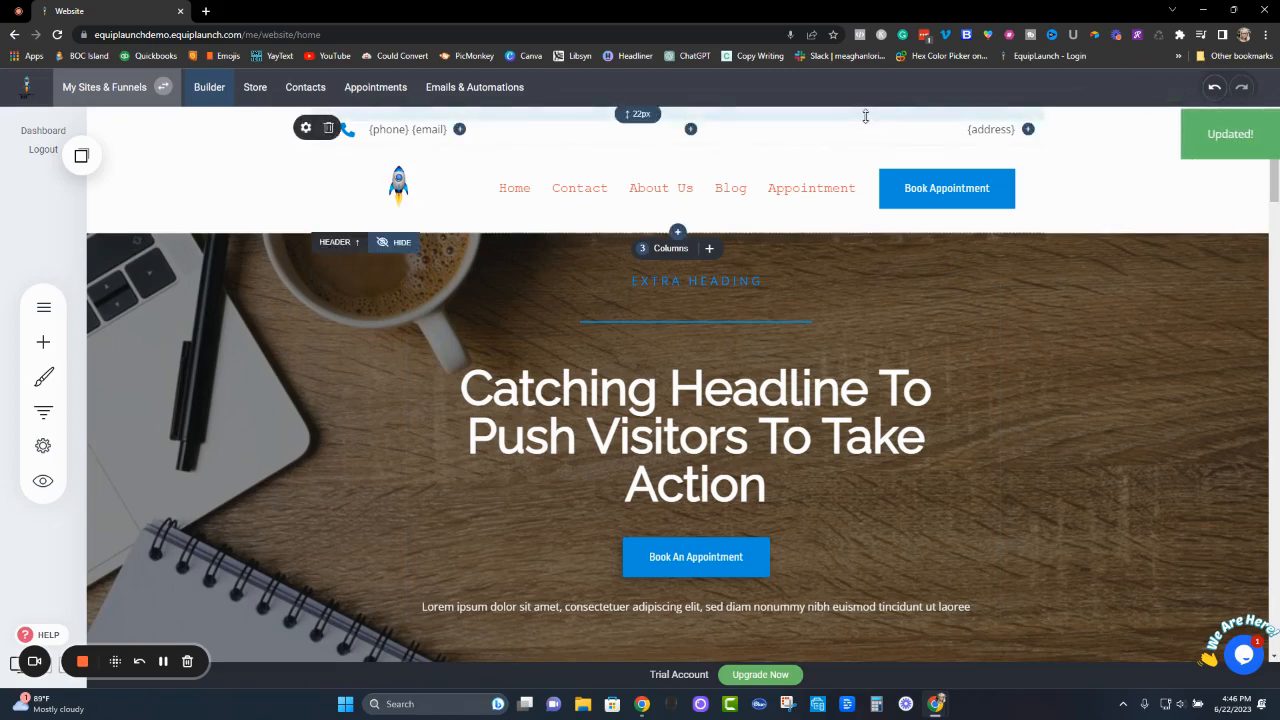
Step: Look through the home page's blocks for the places between them where a new block can be added
{"action": "scroll", "coordinate": [942, 385], "scroll_direction": "down", "scroll_amount": 3}
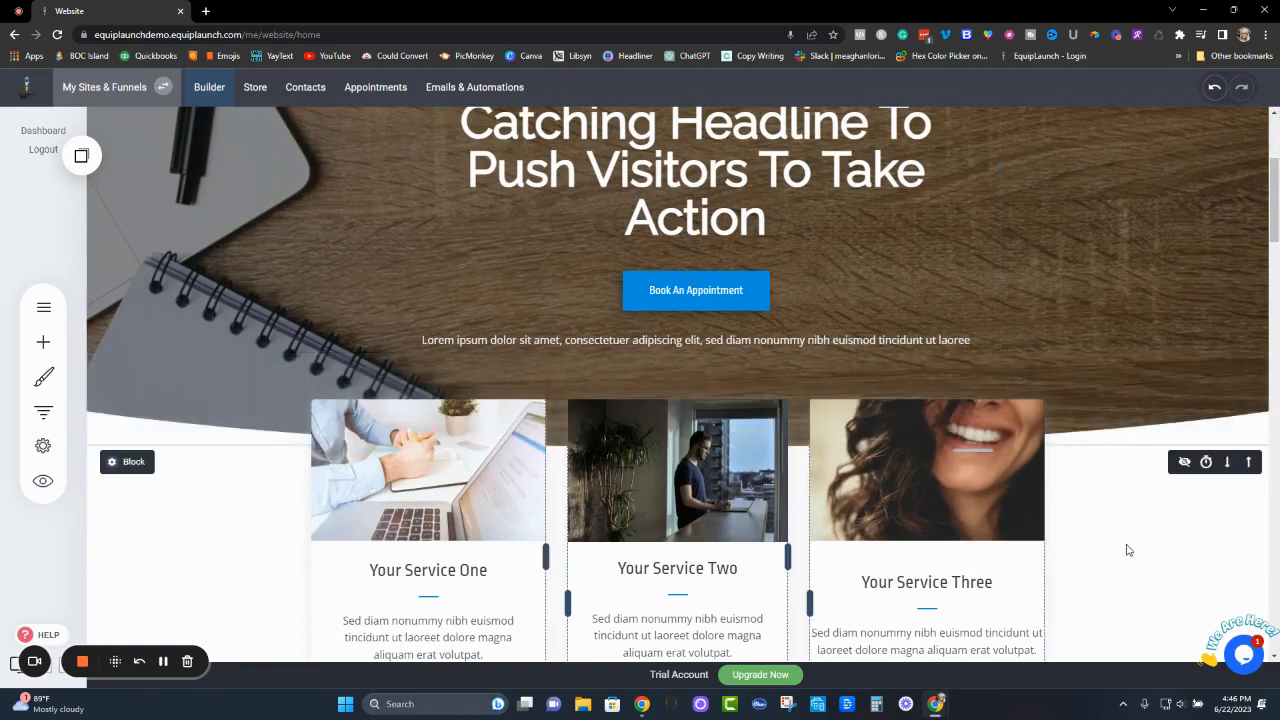
{"action": "scroll", "coordinate": [1125, 545], "scroll_direction": "down", "scroll_amount": 7}
{"action": "scroll", "coordinate": [1121, 534], "scroll_direction": "up", "scroll_amount": 6}
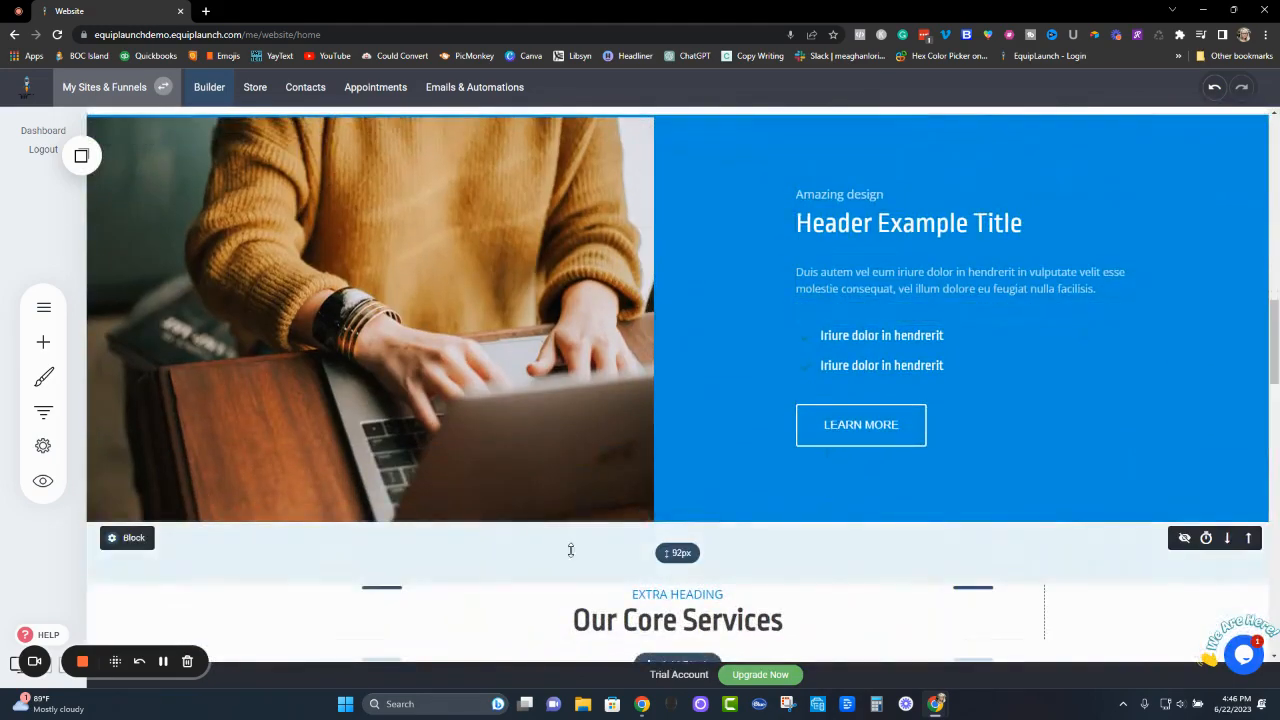
{"action": "scroll", "coordinate": [1123, 443], "scroll_direction": "down", "scroll_amount": 3}
{"action": "scroll", "coordinate": [600, 522], "scroll_direction": "down", "scroll_amount": 7}
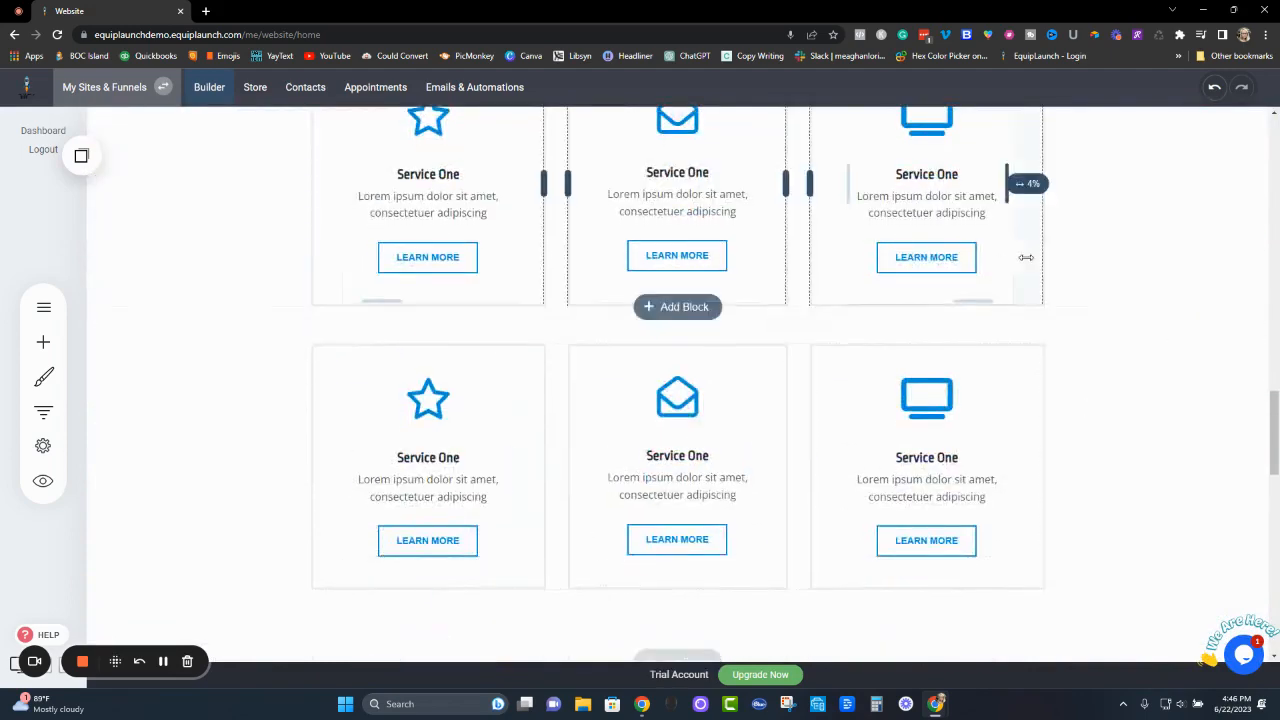
{"action": "scroll", "coordinate": [1086, 337], "scroll_direction": "up", "scroll_amount": 14}
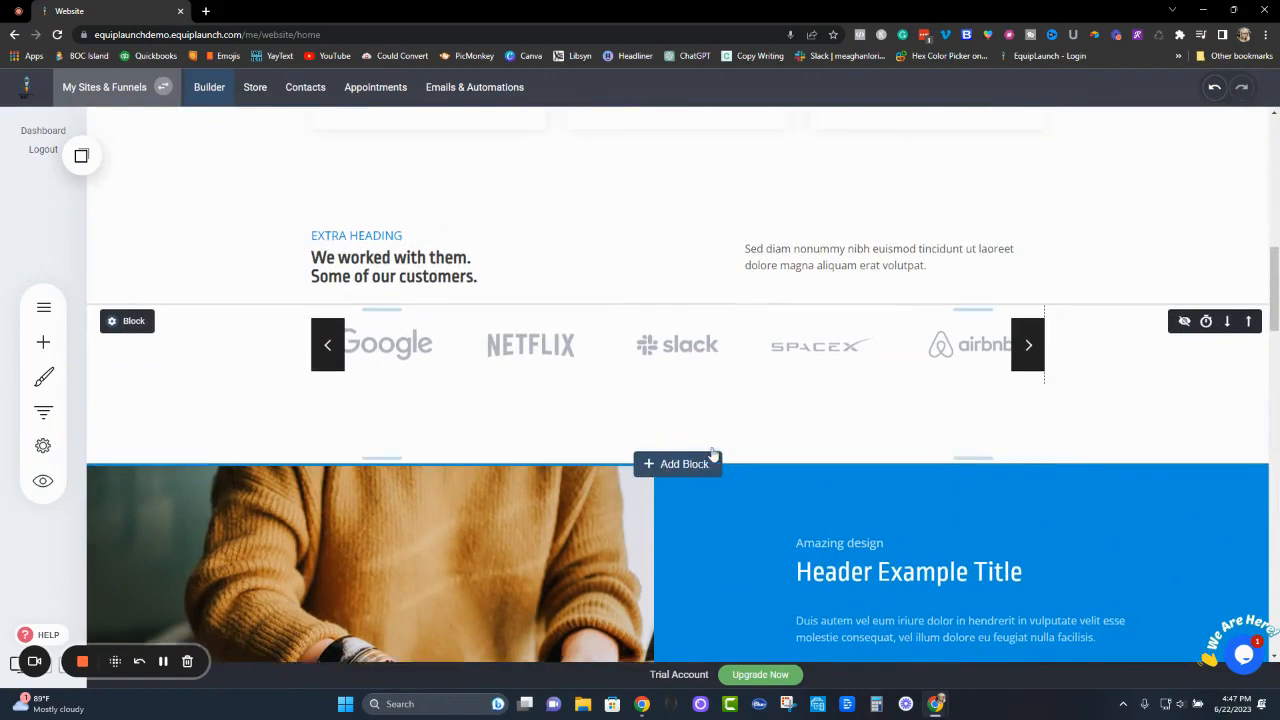
{"action": "scroll", "coordinate": [703, 455], "scroll_direction": "up", "scroll_amount": 6}
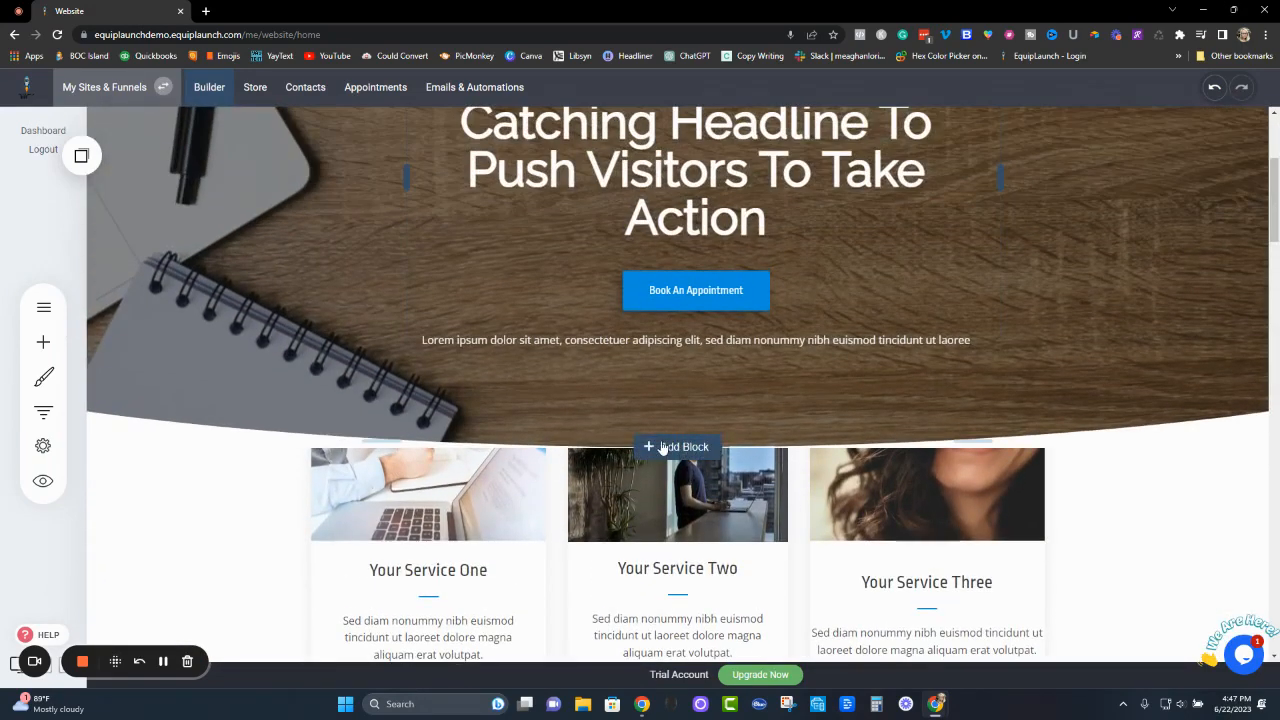
{"action": "scroll", "coordinate": [670, 447], "scroll_direction": "down", "scroll_amount": 6}
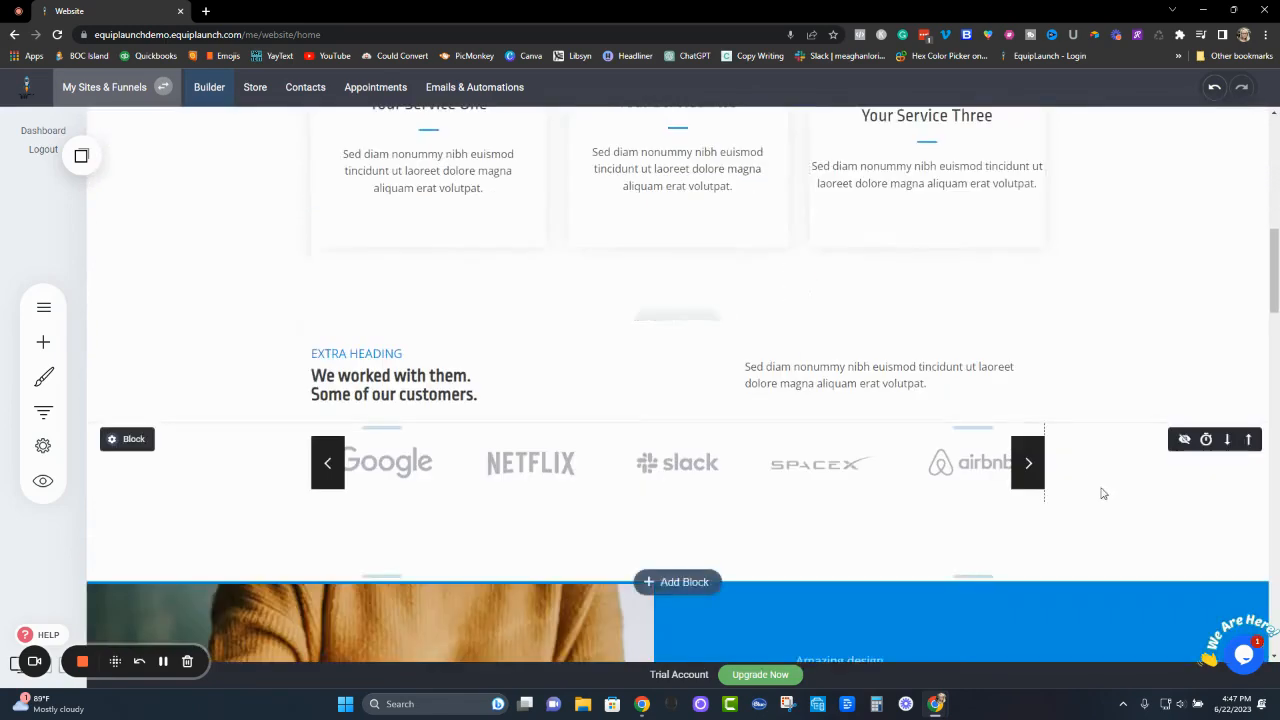
{"action": "scroll", "coordinate": [820, 474], "scroll_direction": "down", "scroll_amount": 5}
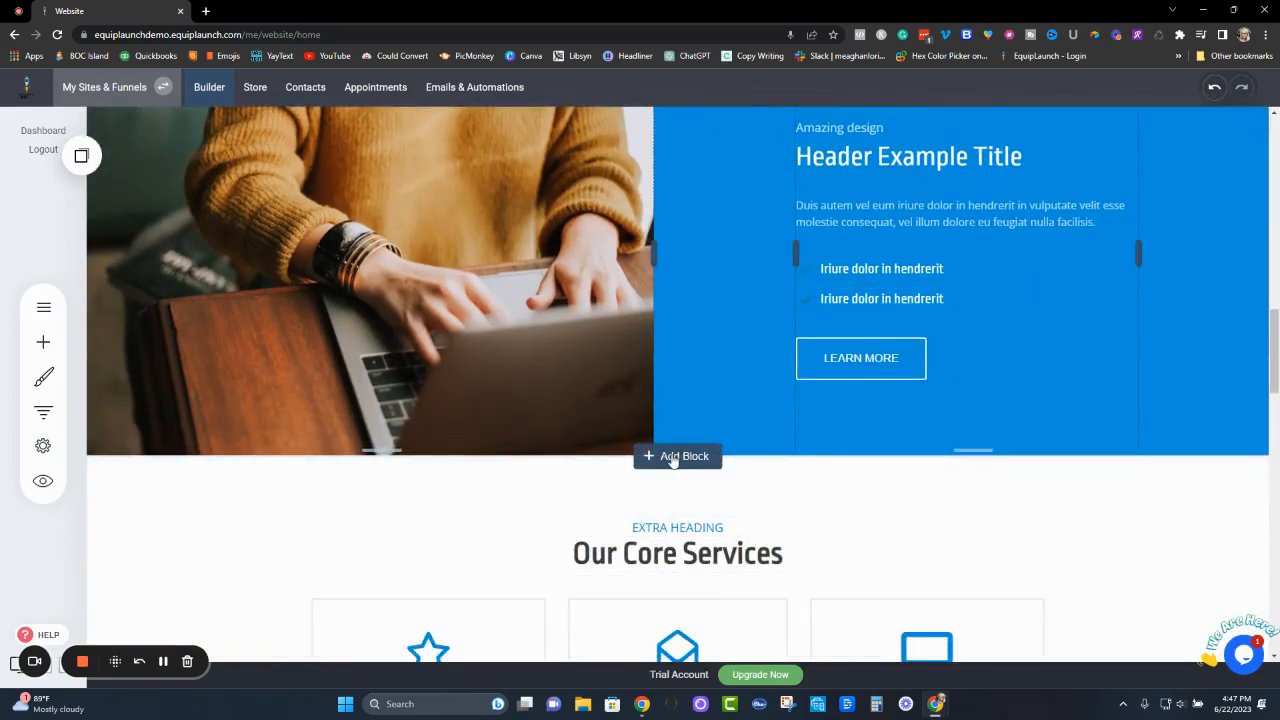
Step: Add the dark Video block "Catchy Headline To Push Visitors To Play The Video" between the Header Example Title and Our Core Services blocks
{"action": "left_click", "coordinate": [674, 457]}
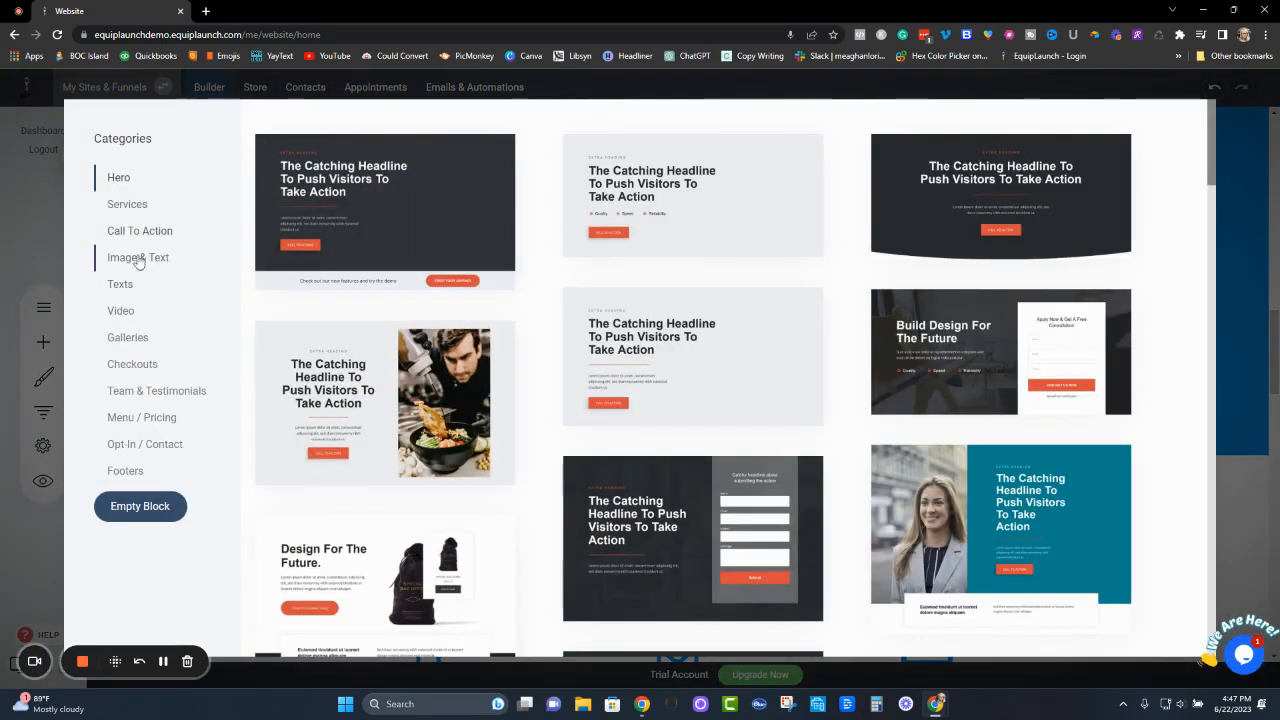
{"action": "left_click", "coordinate": [122, 315]}
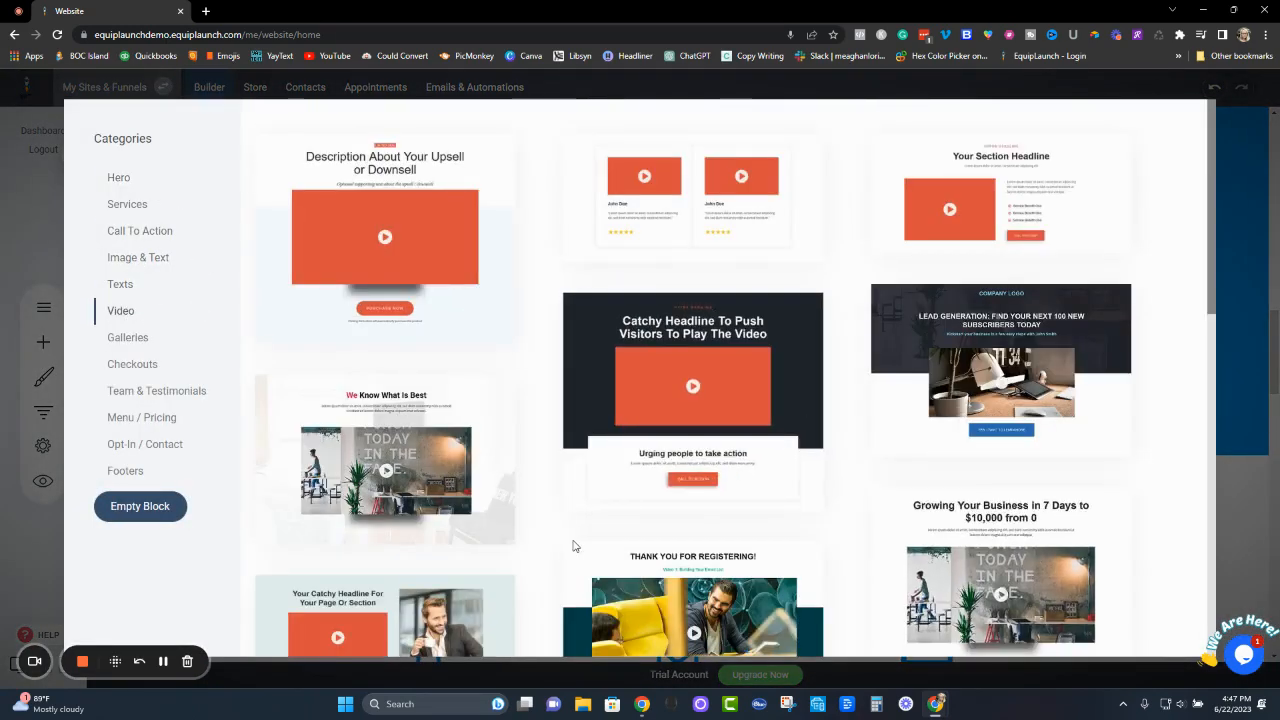
{"action": "scroll", "coordinate": [1138, 376], "scroll_direction": "down", "scroll_amount": 5}
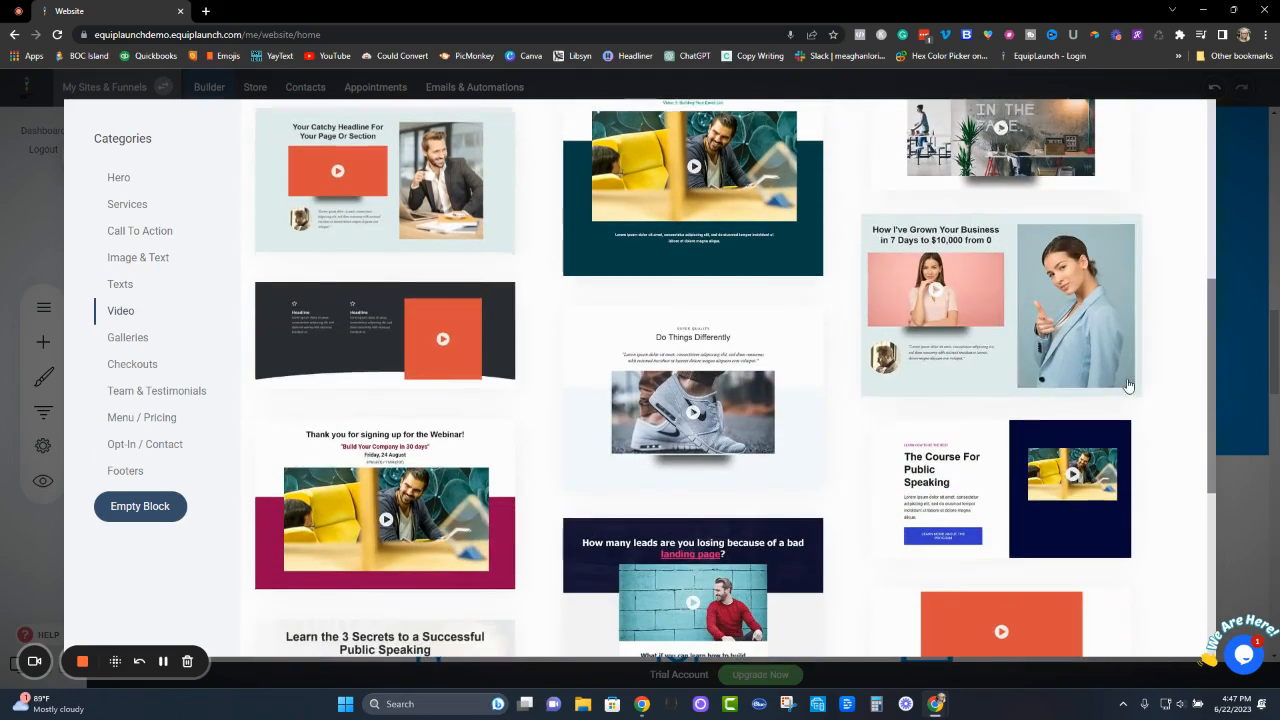
{"action": "scroll", "coordinate": [1119, 383], "scroll_direction": "down", "scroll_amount": 3}
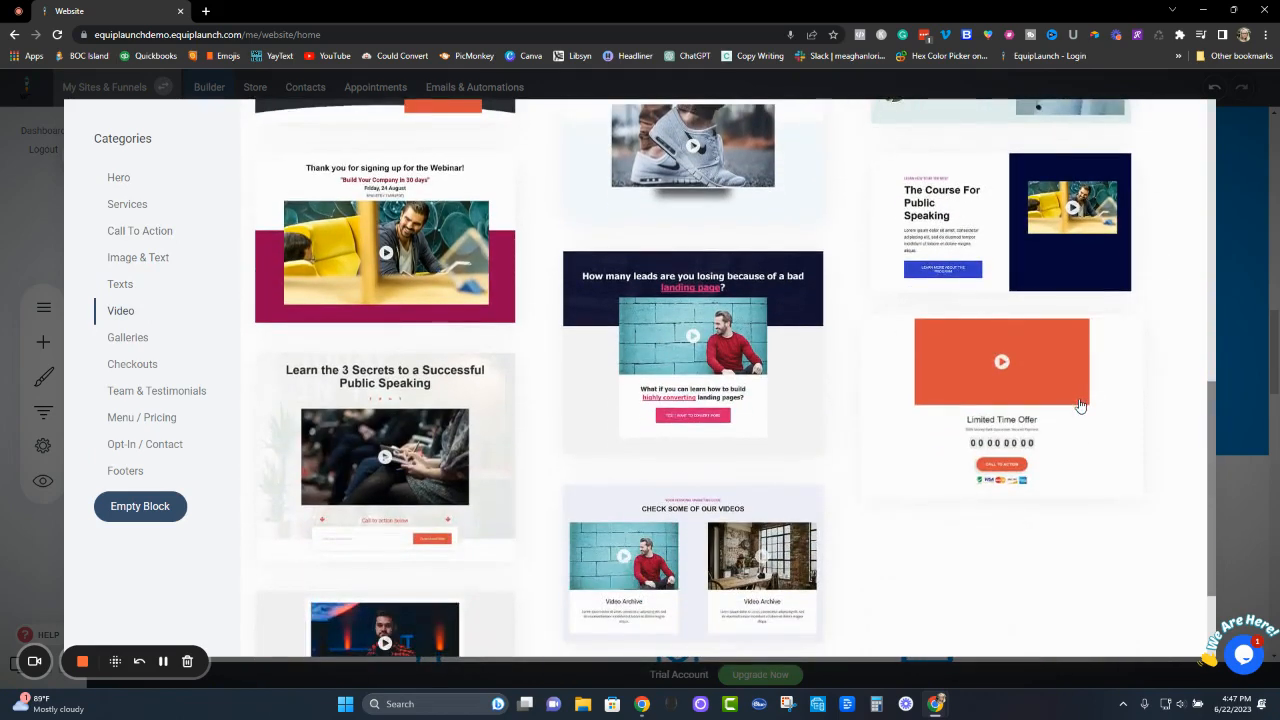
{"action": "scroll", "coordinate": [858, 467], "scroll_direction": "up", "scroll_amount": 2}
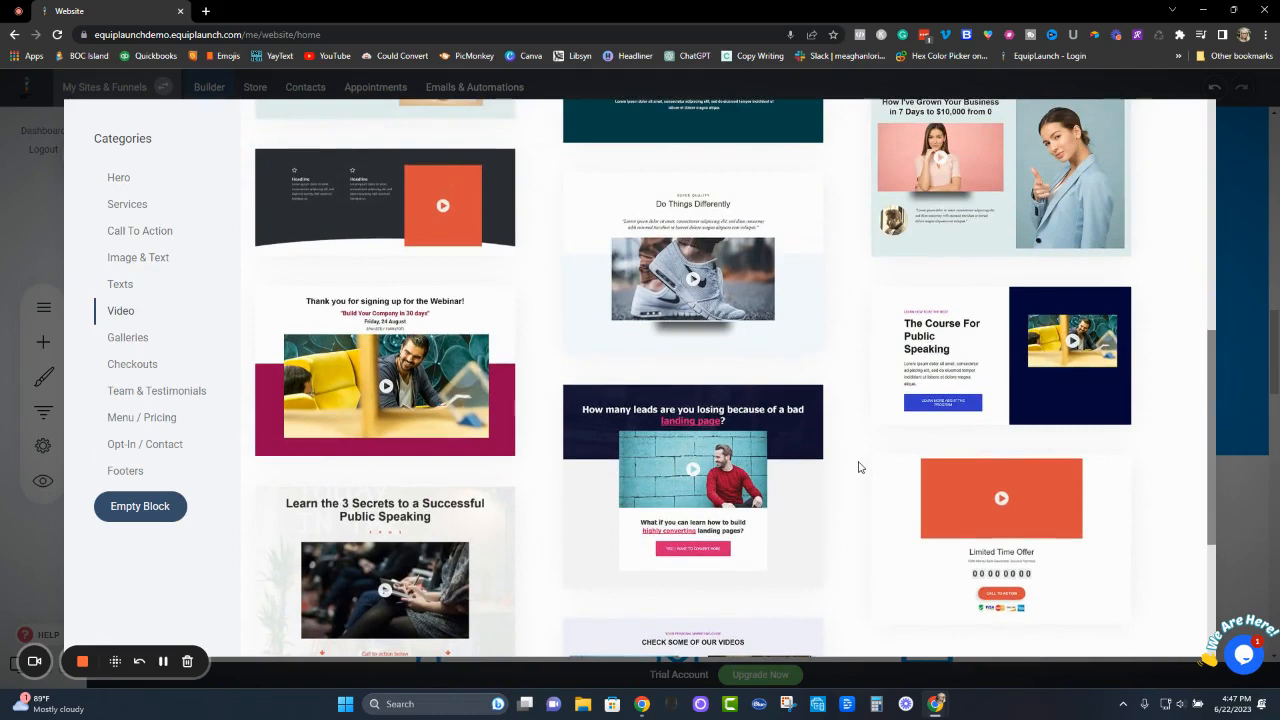
{"action": "scroll", "coordinate": [858, 467], "scroll_direction": "up", "scroll_amount": 5}
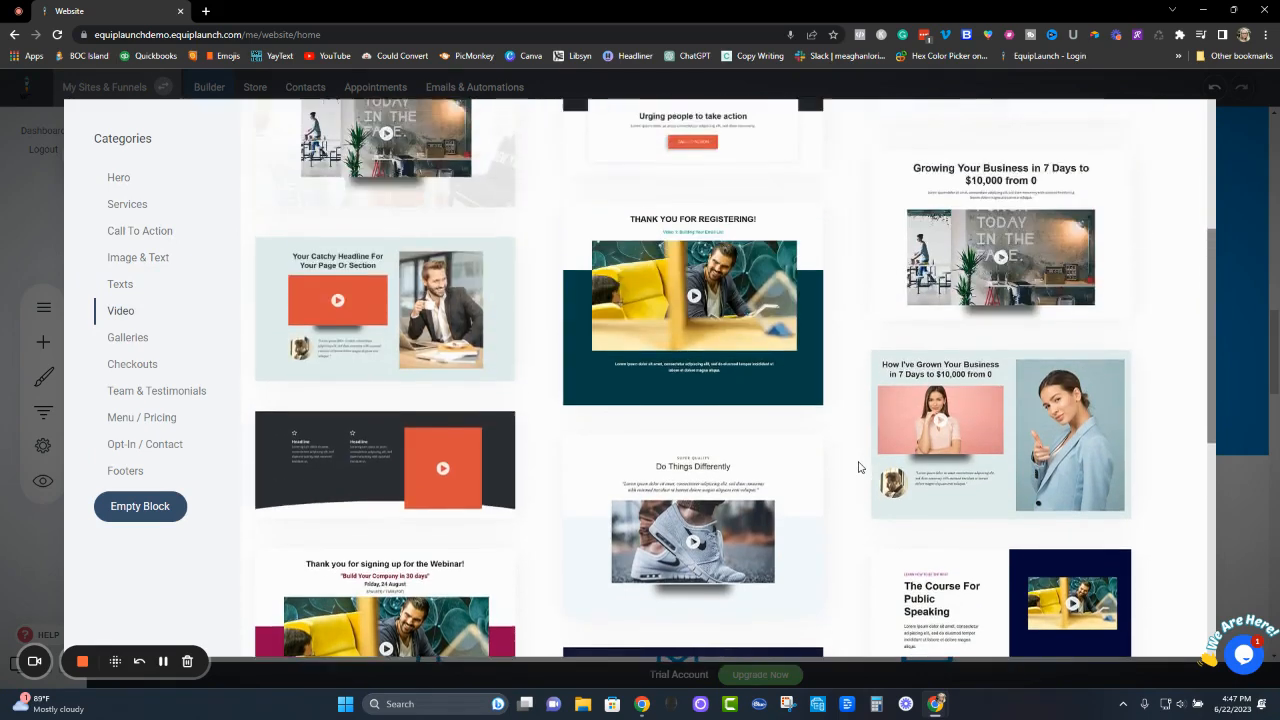
{"action": "scroll", "coordinate": [878, 350], "scroll_direction": "up", "scroll_amount": 2}
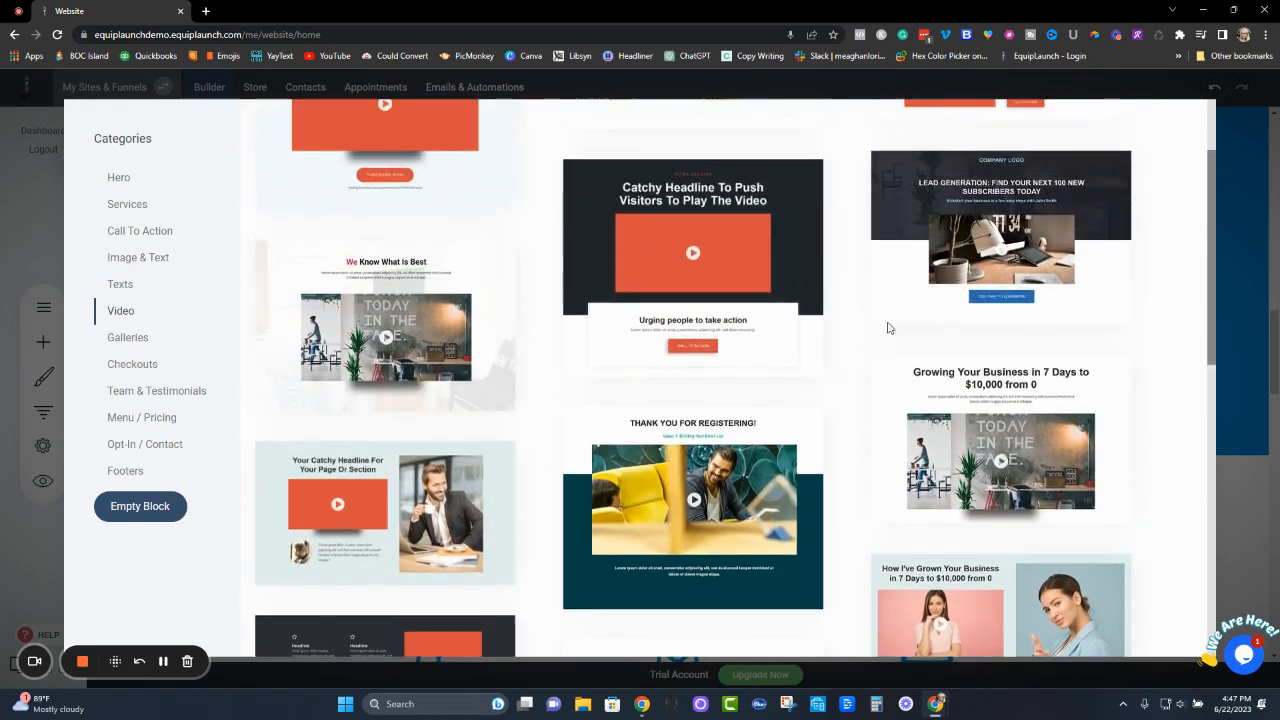
{"action": "left_click", "coordinate": [708, 289]}
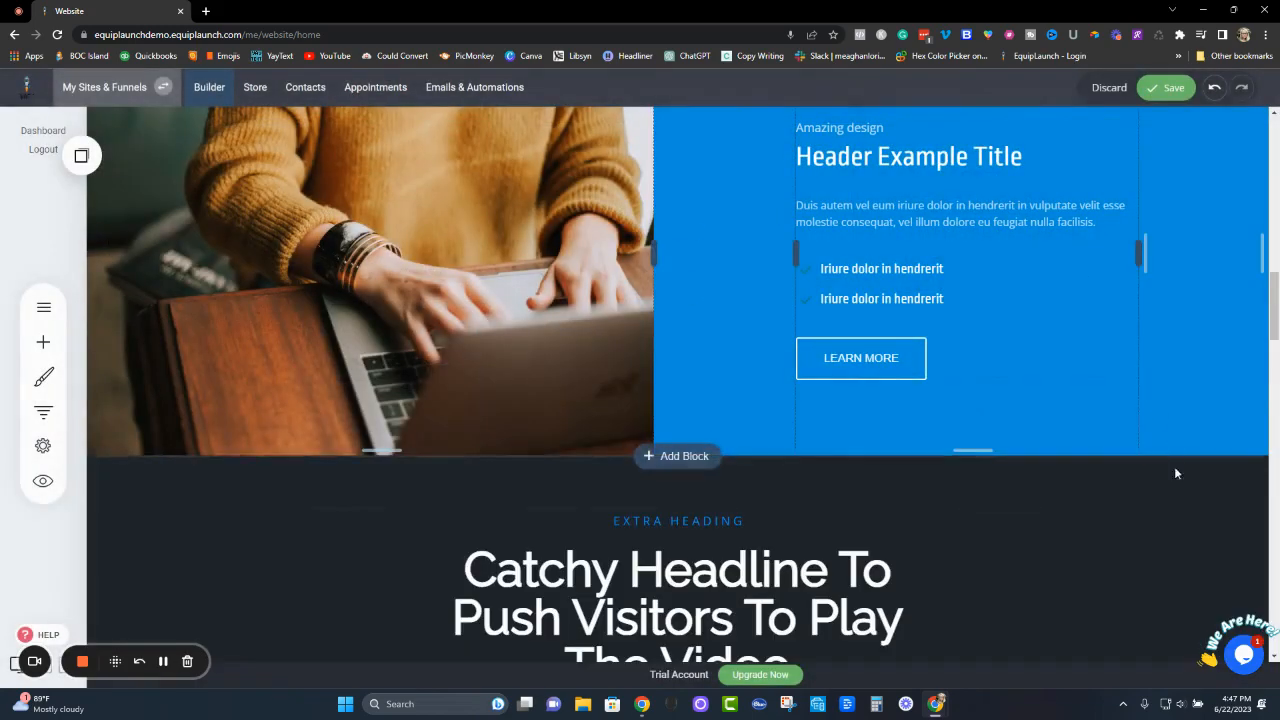
Step: Reduce the spacing below the video in the new dark video block
{"action": "scroll", "coordinate": [1112, 527], "scroll_direction": "down", "scroll_amount": 8}
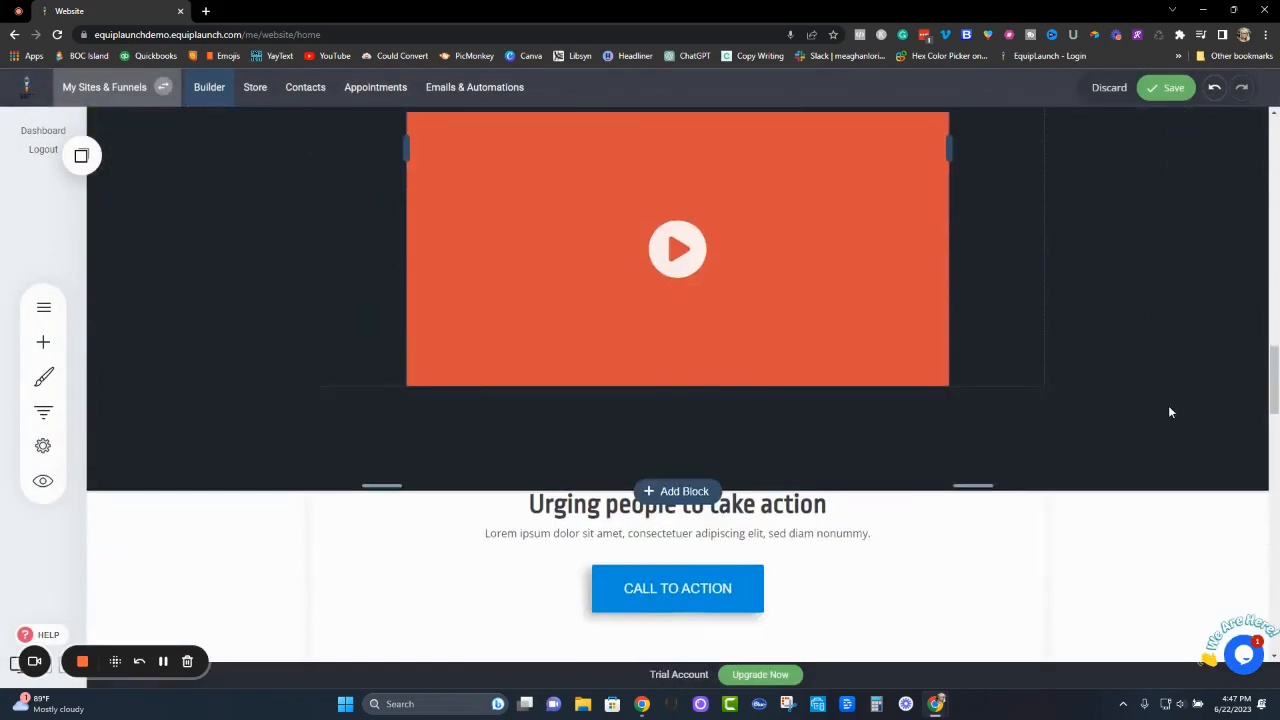
{"action": "left_click_drag", "start_coordinate": [1059, 467], "coordinate": [1065, 355]}
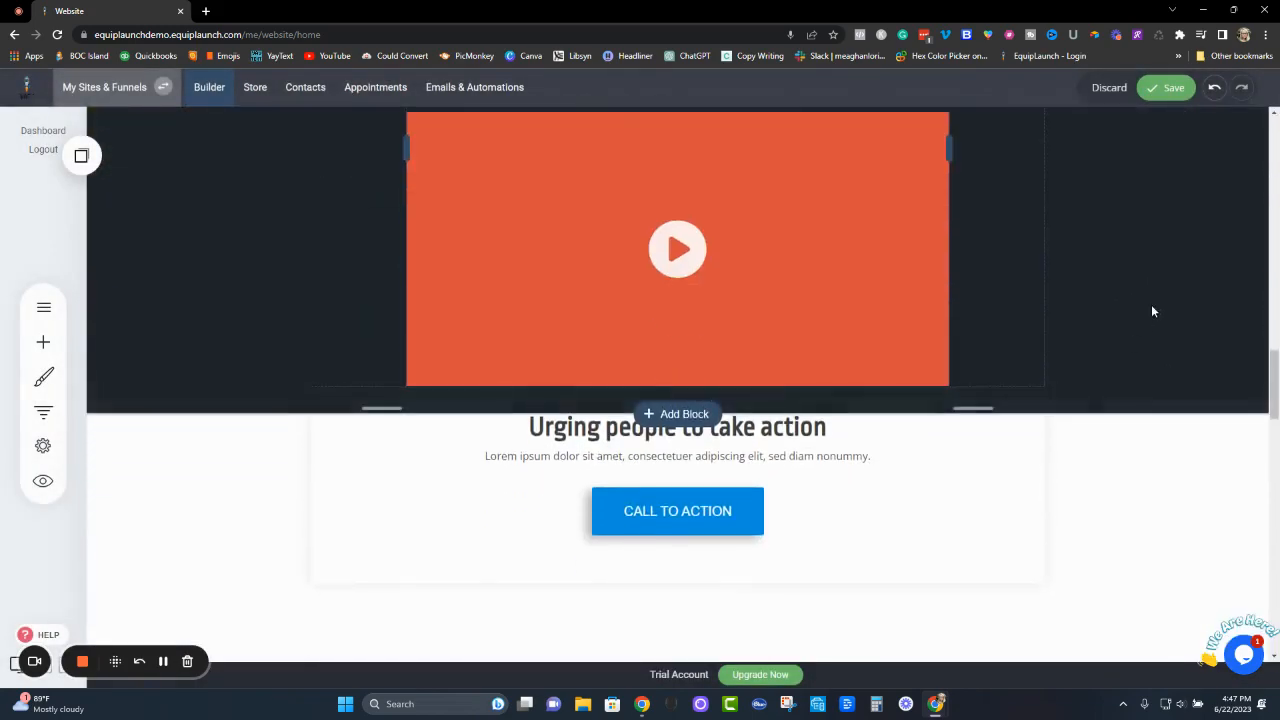
Step: Set the video block's background to the dark navy global color 29293D
{"action": "scroll", "coordinate": [1151, 304], "scroll_direction": "up", "scroll_amount": 4}
{"action": "scroll", "coordinate": [1151, 304], "scroll_direction": "up", "scroll_amount": 2}
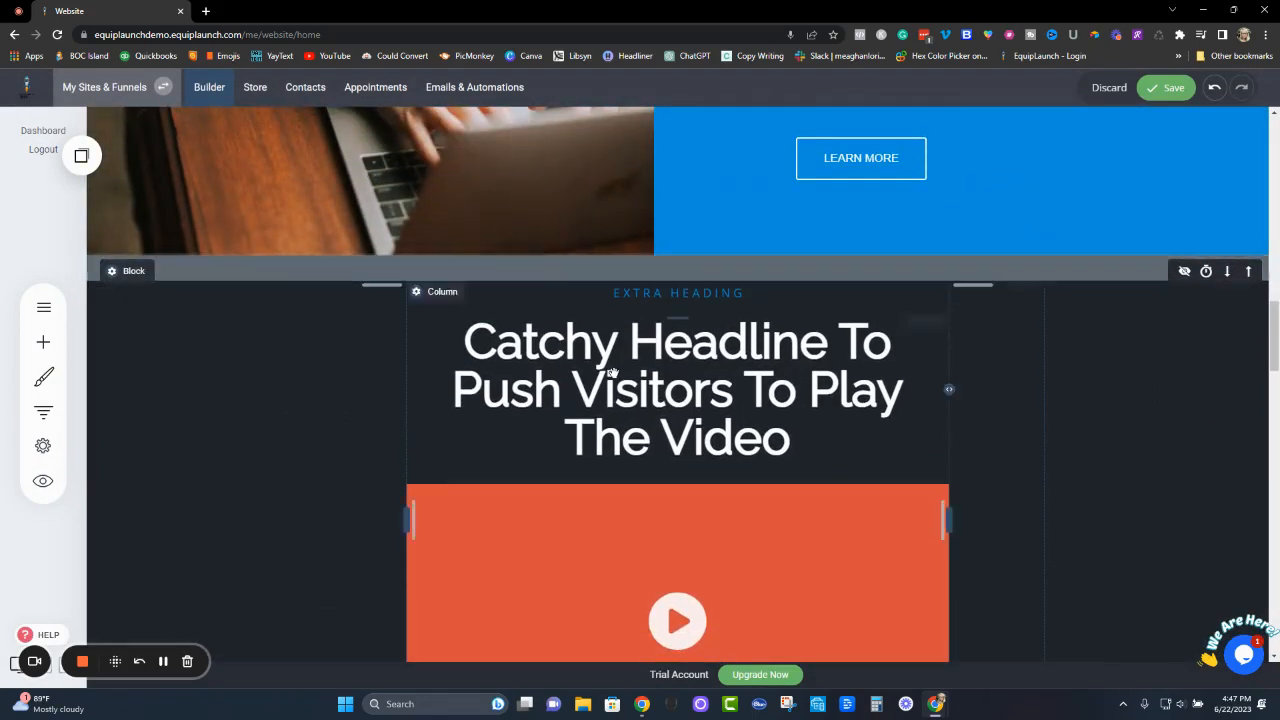
{"action": "left_click", "coordinate": [122, 269]}
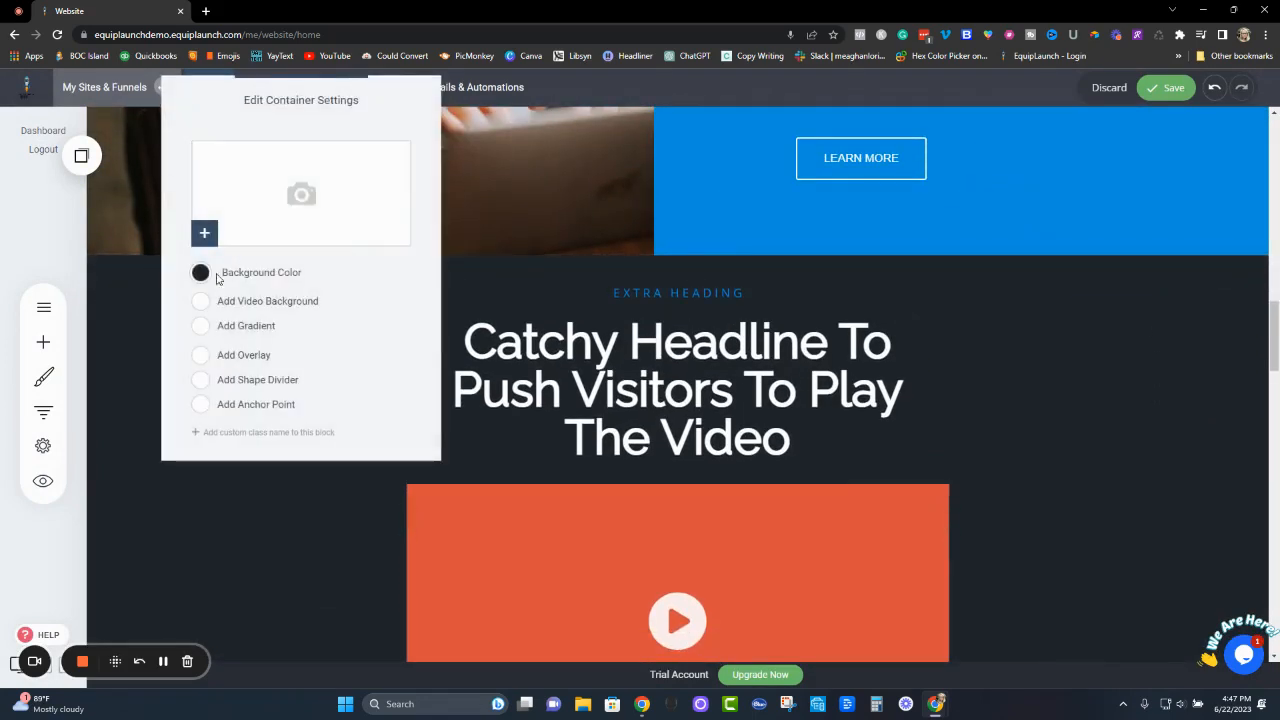
{"action": "left_click", "coordinate": [200, 274]}
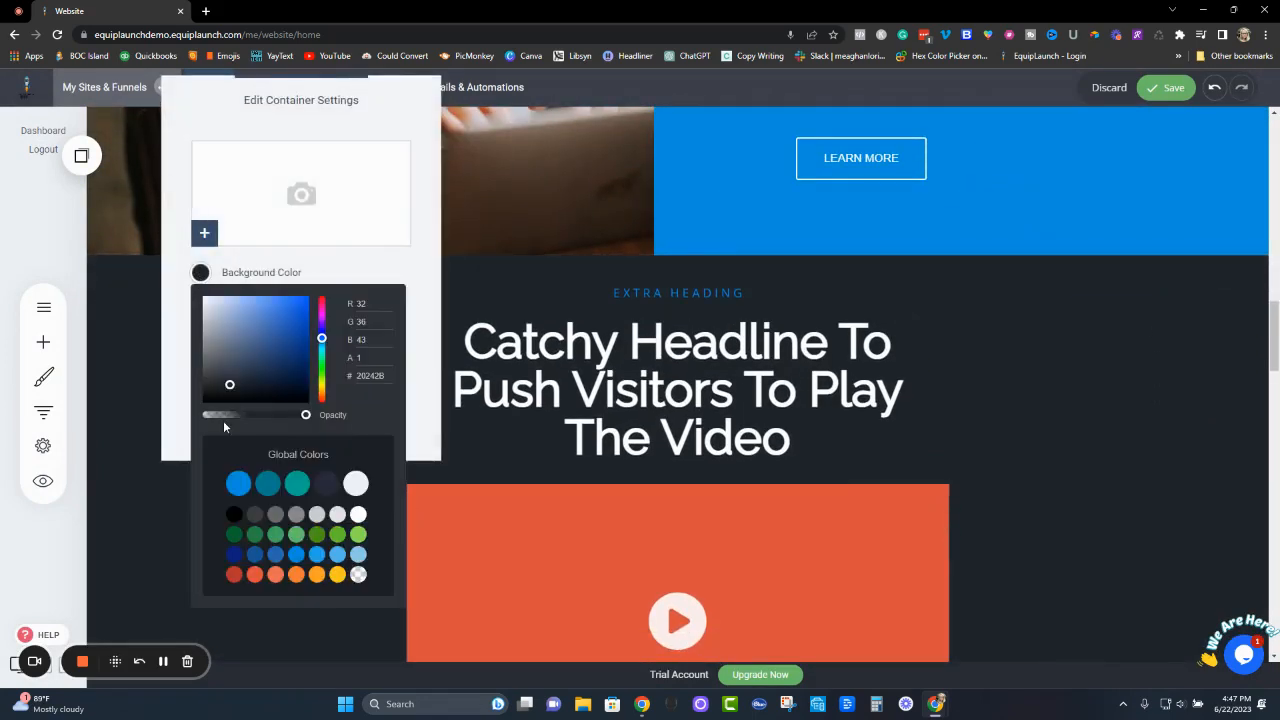
{"action": "left_click", "coordinate": [357, 575]}
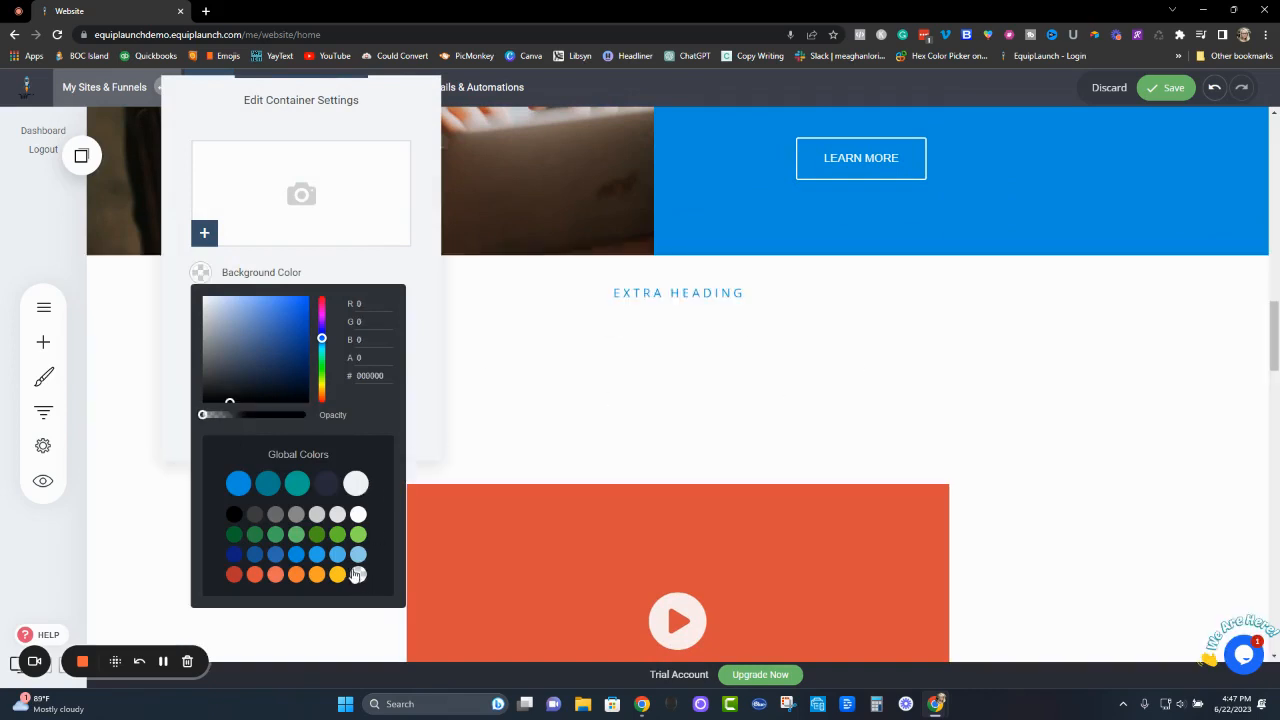
{"action": "left_click", "coordinate": [328, 490]}
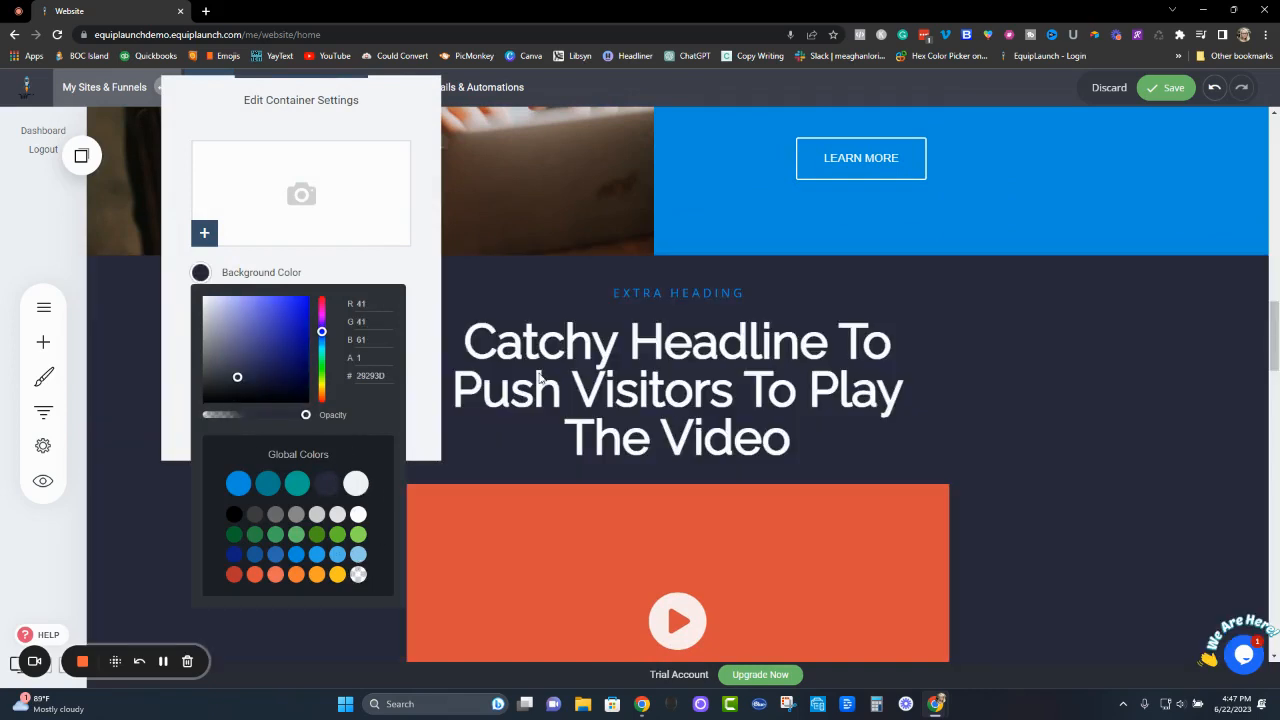
Step: Recolor the "Catchy Headline To Push Visitors To Play The Video" heading yellow, FAC51C
{"action": "left_click", "coordinate": [678, 407]}
{"action": "left_click", "coordinate": [635, 367]}
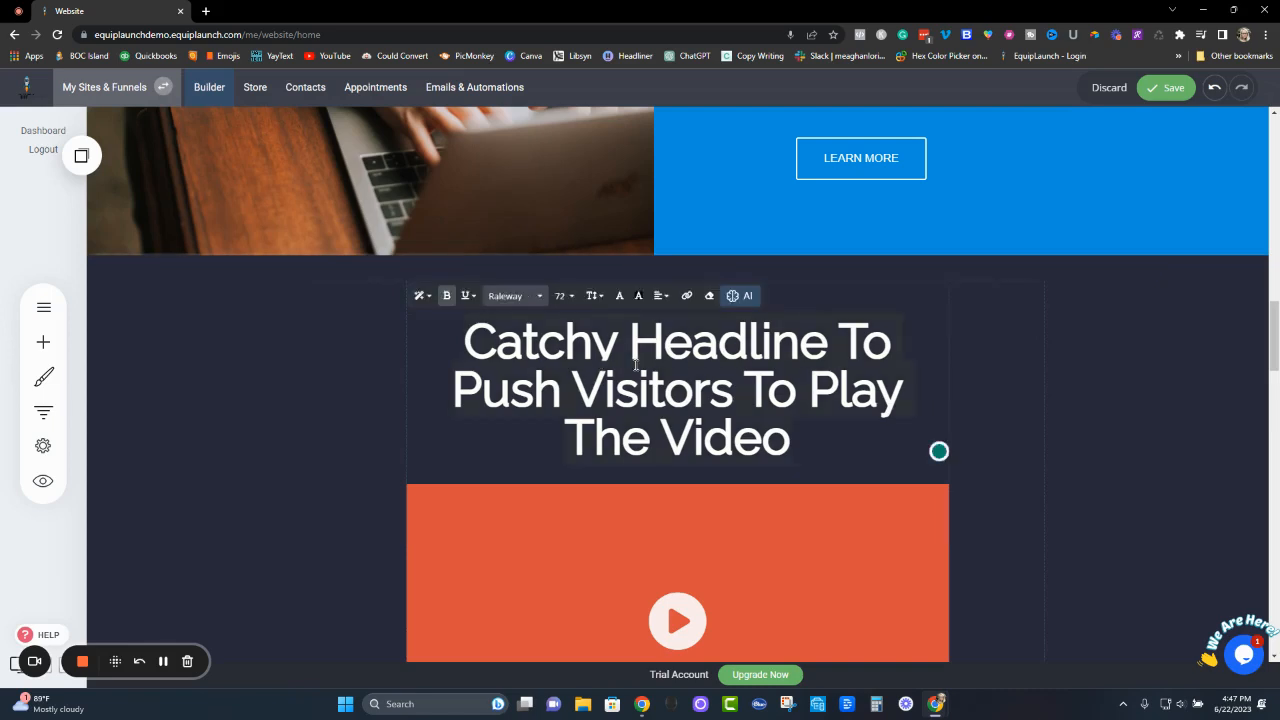
{"action": "left_click", "coordinate": [619, 296]}
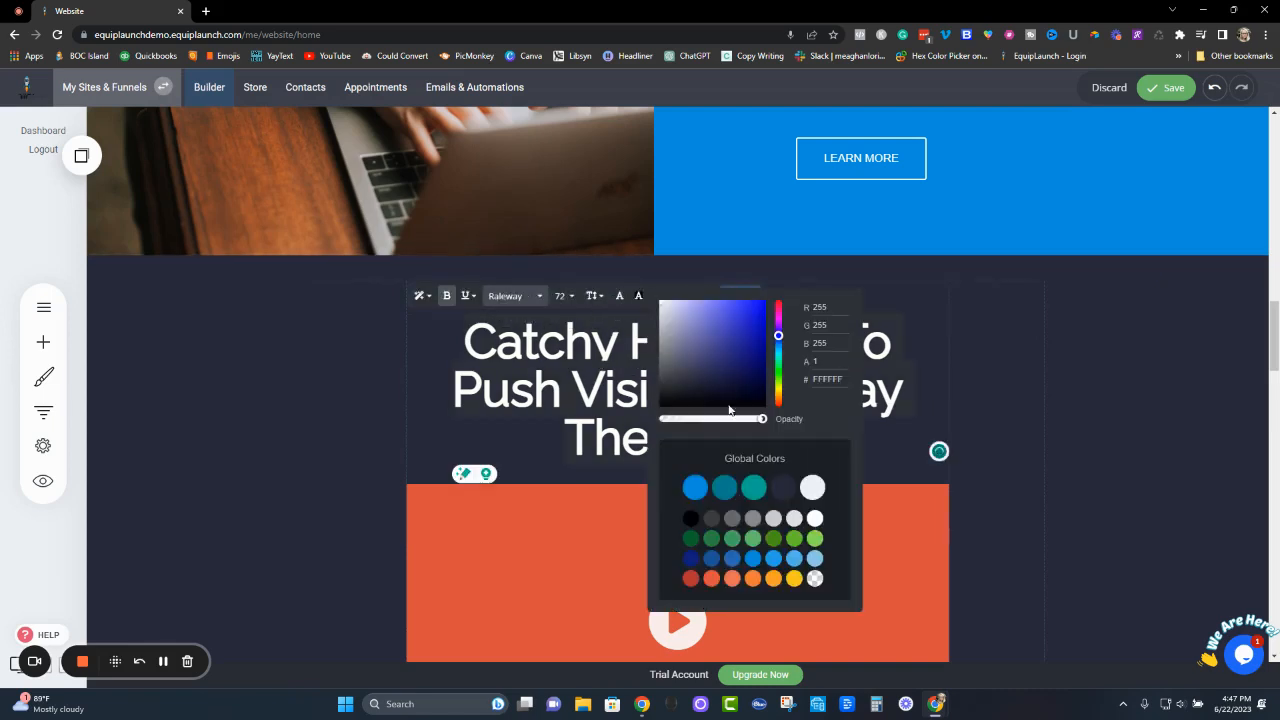
{"action": "left_click", "coordinate": [792, 585]}
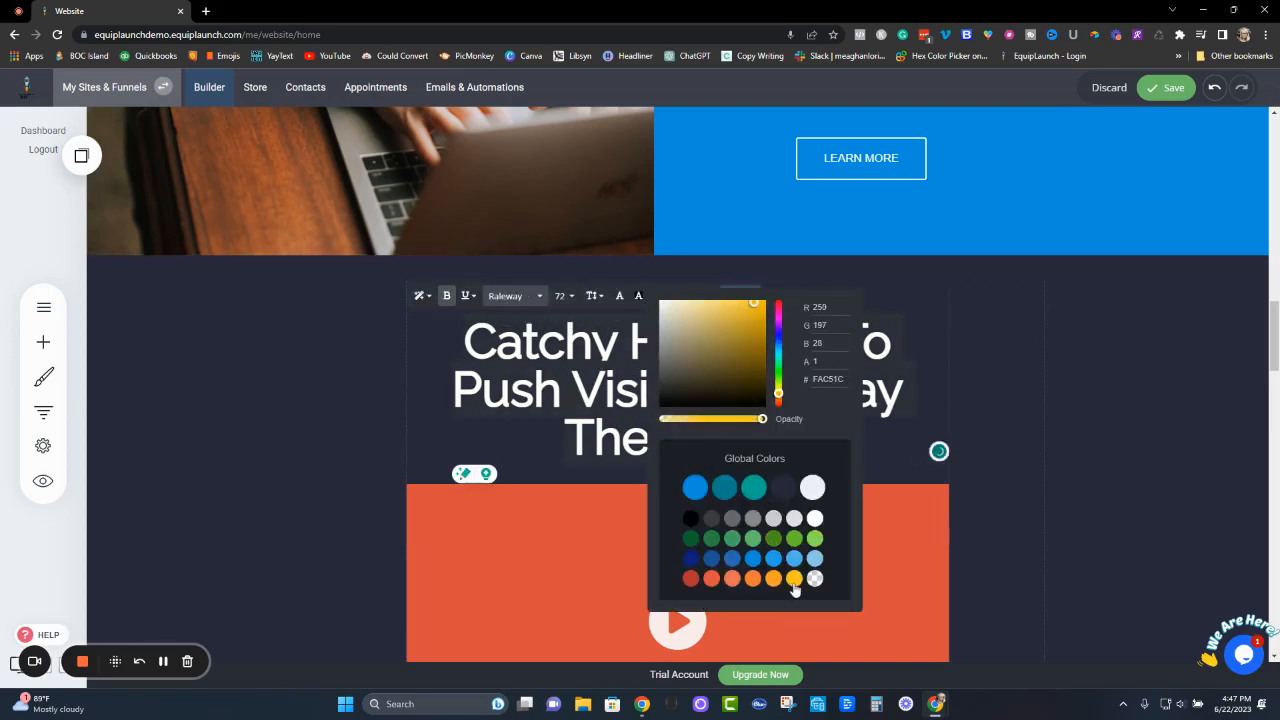
{"action": "left_click", "coordinate": [245, 416]}
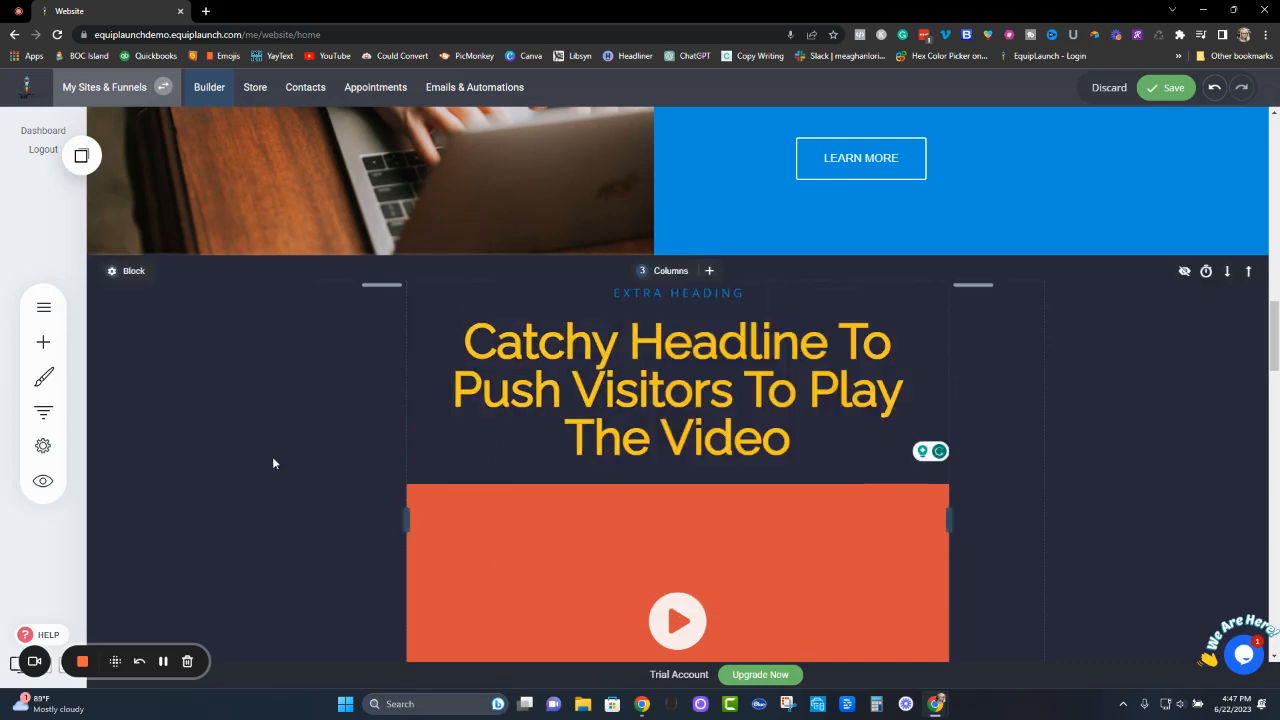
Step: Make the video block's background color transparent
{"action": "left_click", "coordinate": [128, 271]}
{"action": "left_click", "coordinate": [206, 273]}
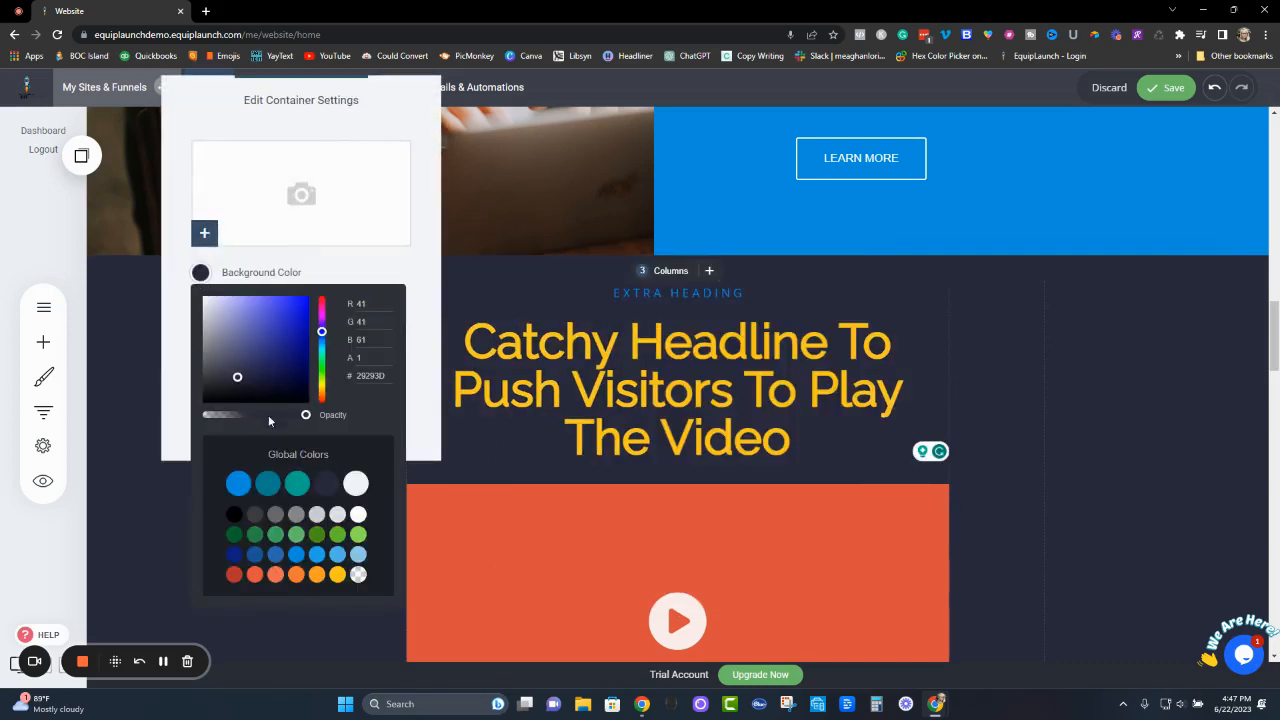
{"action": "left_click", "coordinate": [360, 576]}
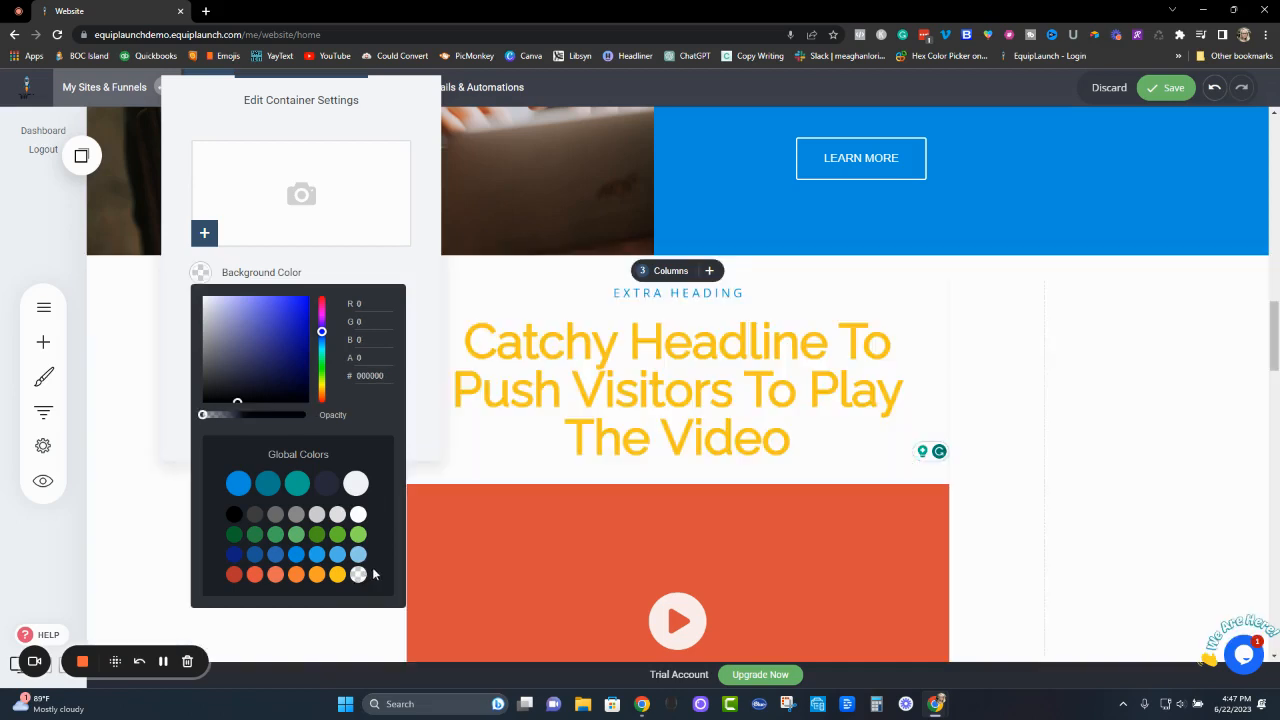
{"action": "left_click", "coordinate": [1104, 488]}
{"action": "left_click", "coordinate": [1051, 389]}
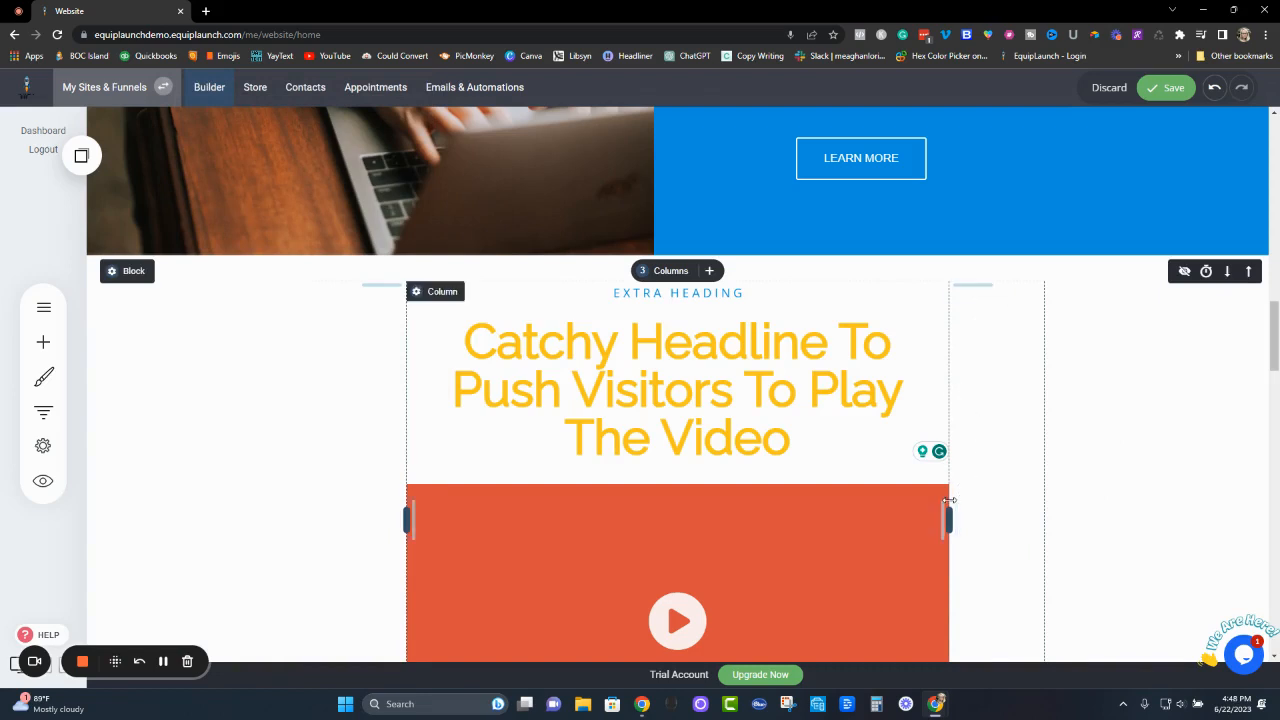
Step: Widen the video block's middle column on both sides to 96% and reduce the video's height slightly
{"action": "left_click_drag", "start_coordinate": [950, 512], "coordinate": [1030, 505]}
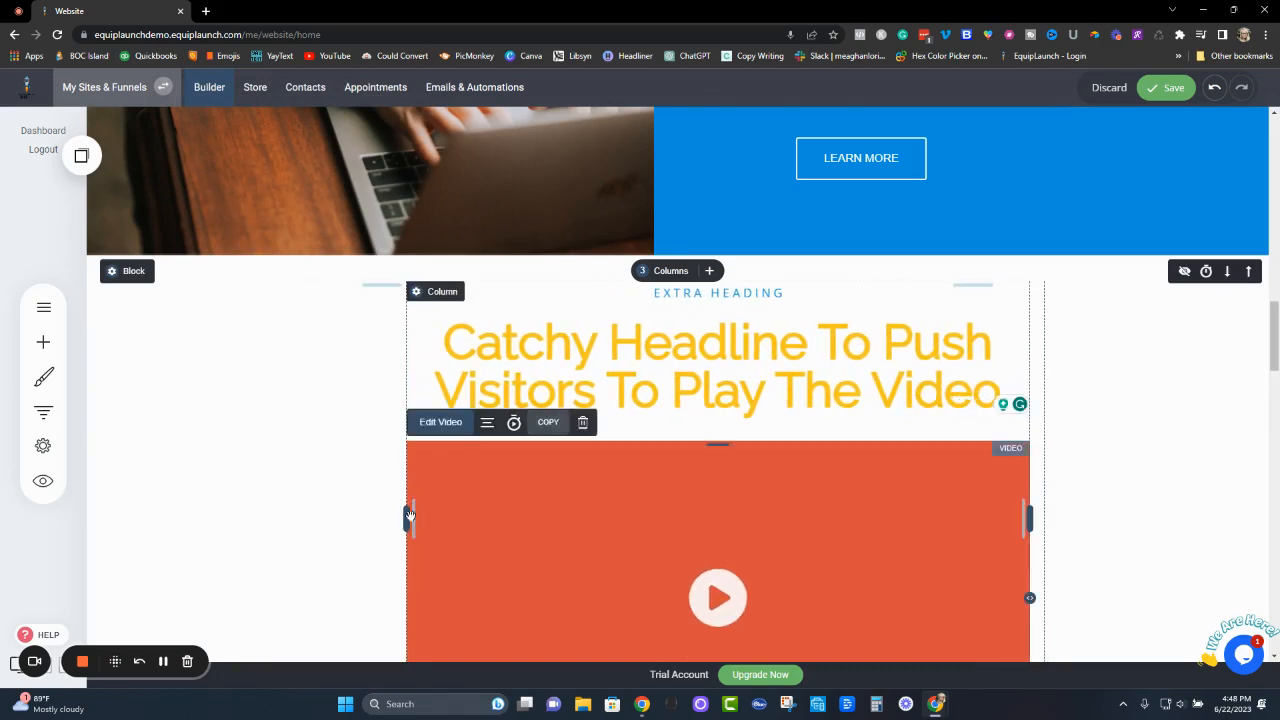
{"action": "left_click_drag", "start_coordinate": [409, 515], "coordinate": [326, 491]}
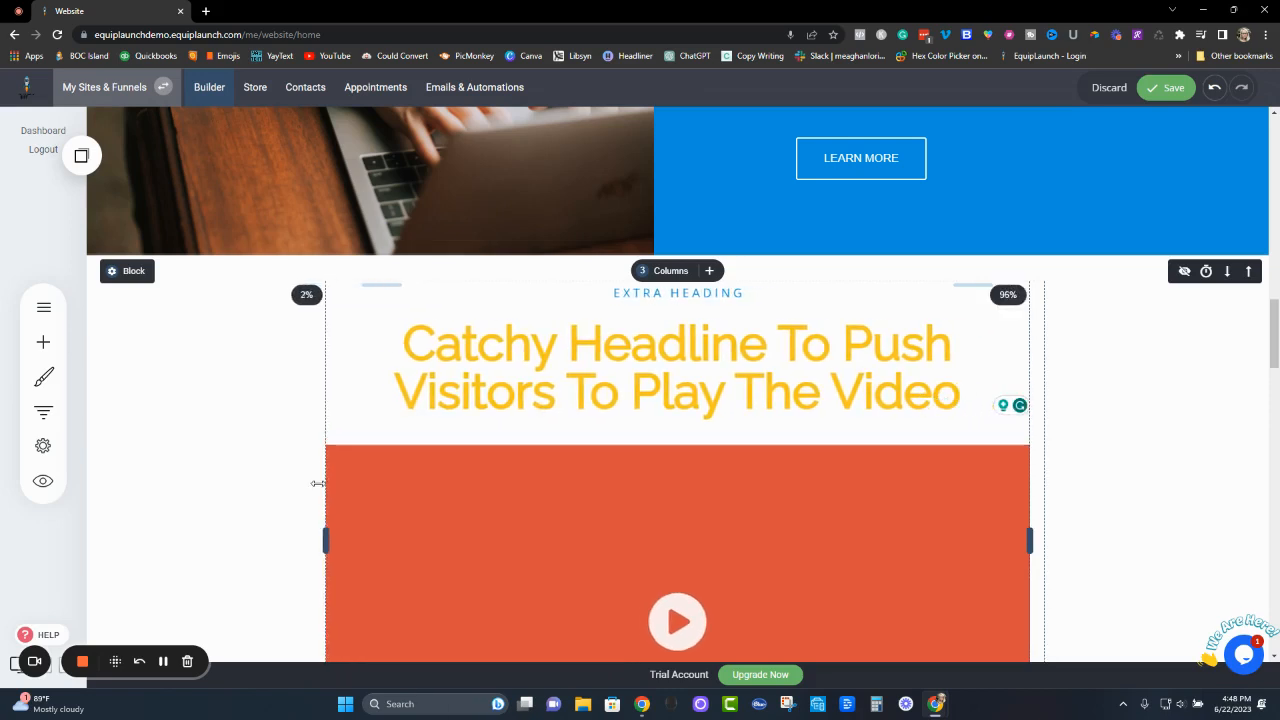
{"action": "scroll", "coordinate": [761, 271], "scroll_direction": "down", "scroll_amount": 2}
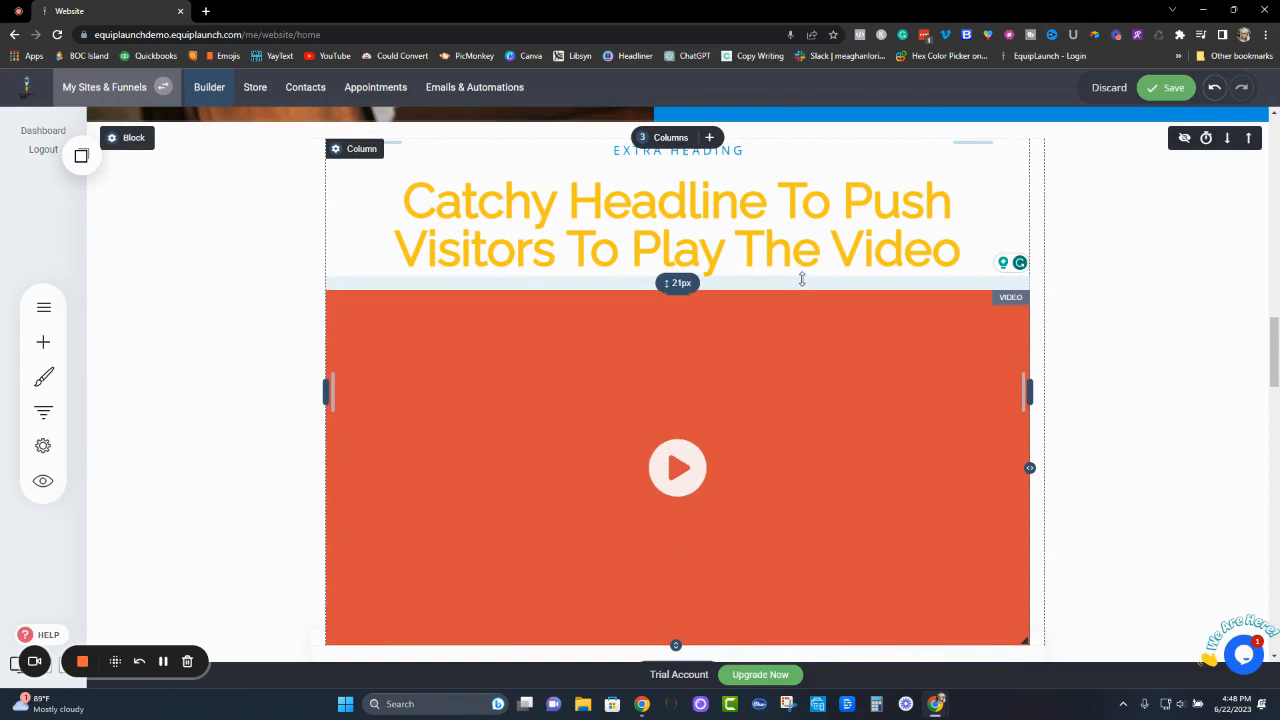
{"action": "left_click_drag", "start_coordinate": [674, 642], "coordinate": [666, 607]}
{"action": "scroll", "coordinate": [1130, 455], "scroll_direction": "down", "scroll_amount": 2}
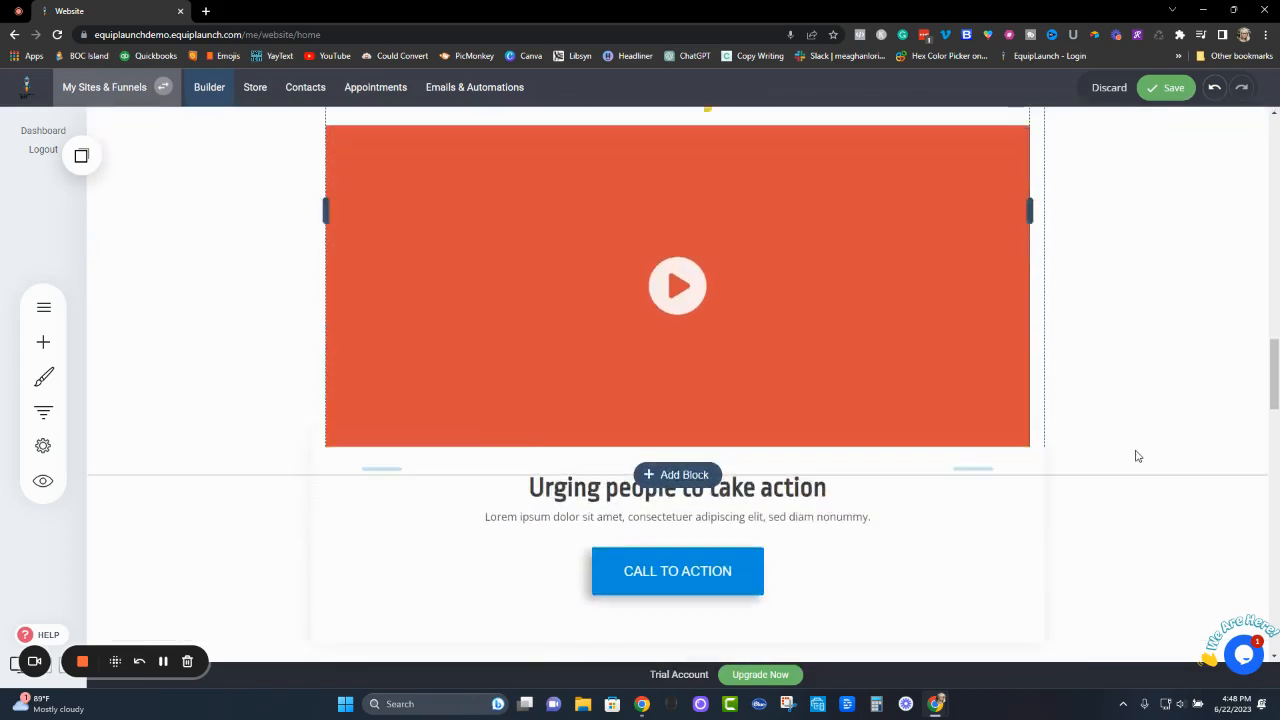
Step: Browse the Team & Testimonials designs in the block library from the insertion point above the video block, and close the library without adding one
{"action": "scroll", "coordinate": [1134, 454], "scroll_direction": "up", "scroll_amount": 1}
{"action": "scroll", "coordinate": [1146, 372], "scroll_direction": "up", "scroll_amount": 3}
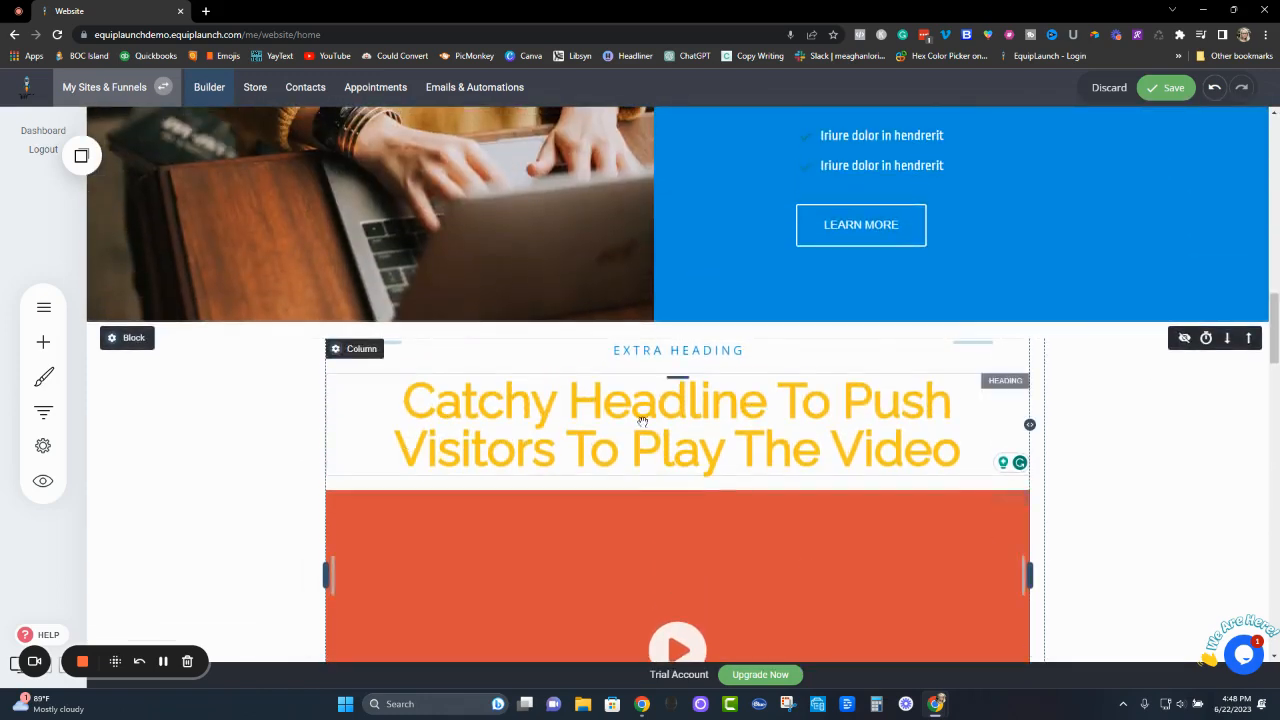
{"action": "mouse_move", "coordinate": [678, 318]}
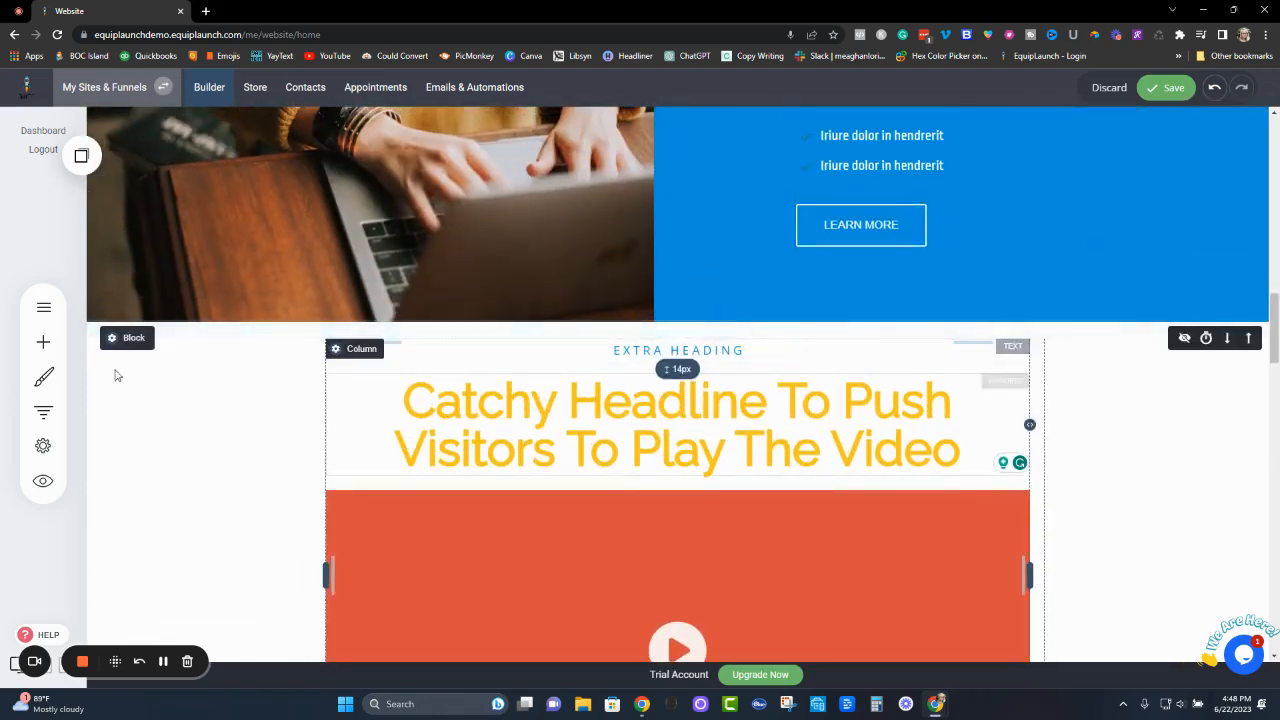
{"action": "left_click", "coordinate": [690, 324]}
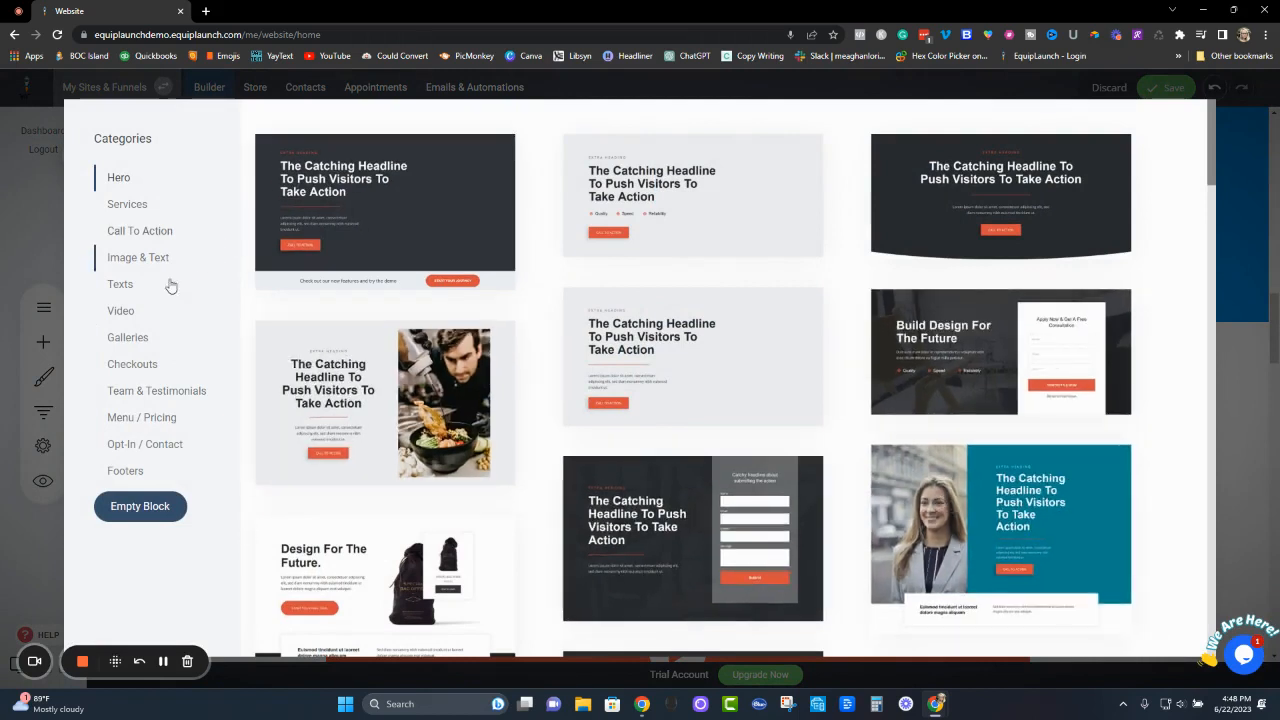
{"action": "left_click", "coordinate": [160, 391]}
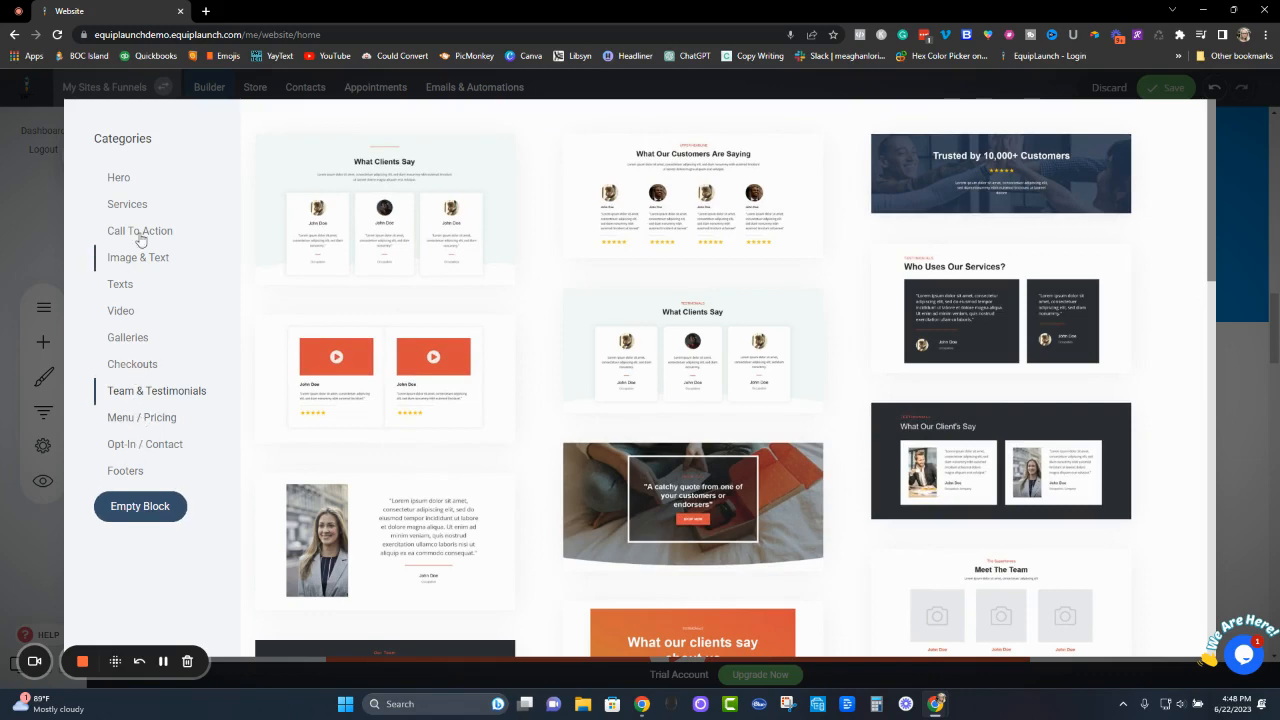
{"action": "left_click", "coordinate": [59, 227]}
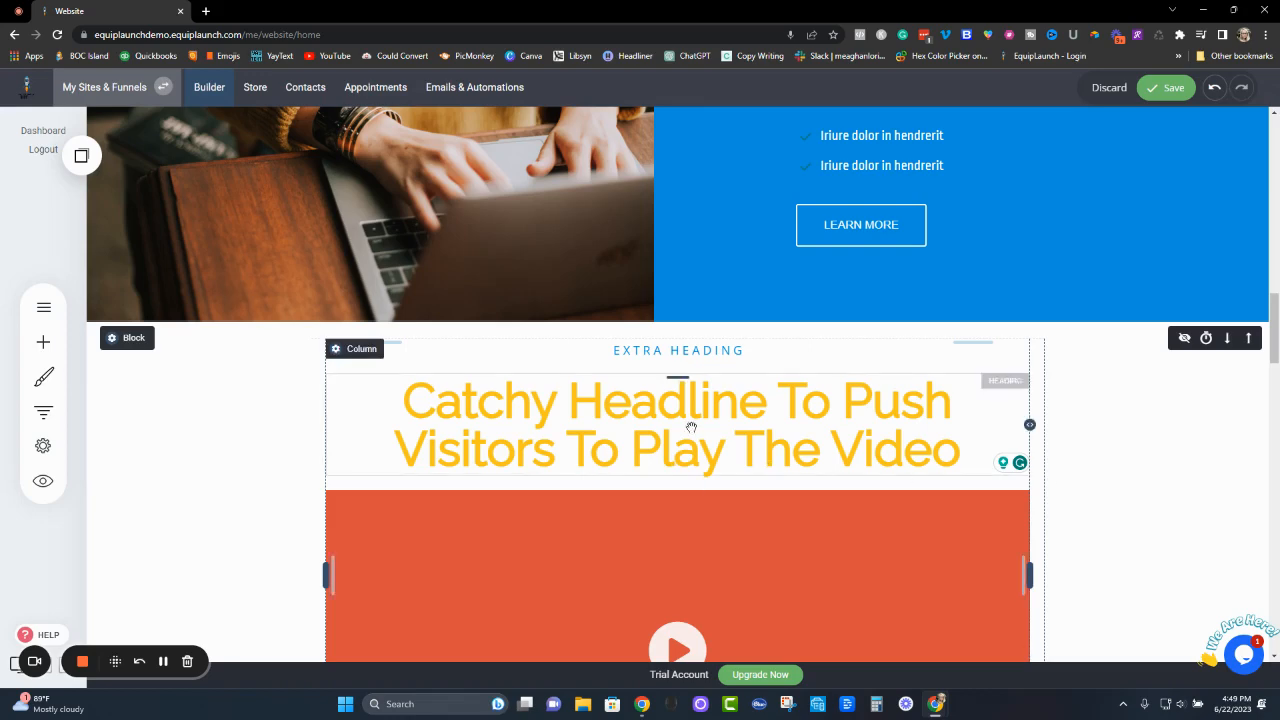
Step: Delete the image above the Your Service One heading
{"action": "scroll", "coordinate": [1037, 337], "scroll_direction": "up", "scroll_amount": 10}
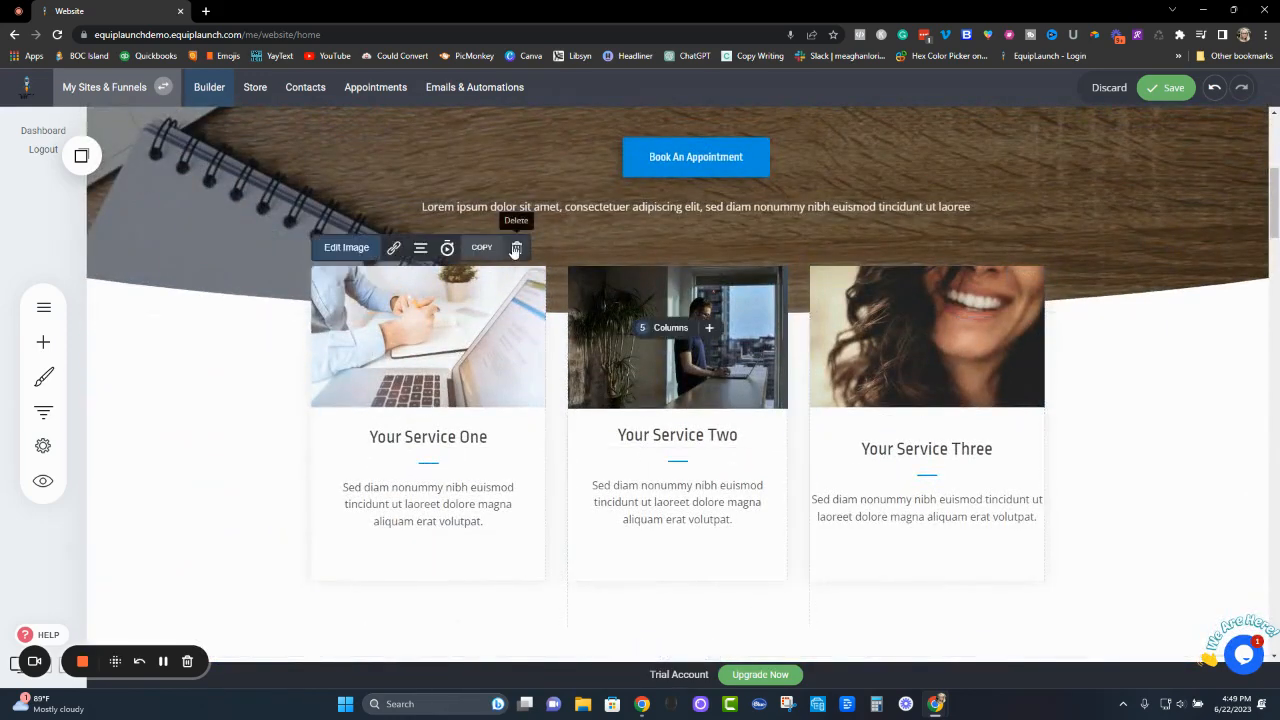
{"action": "left_click", "coordinate": [516, 249]}
{"action": "left_click", "coordinate": [708, 361]}
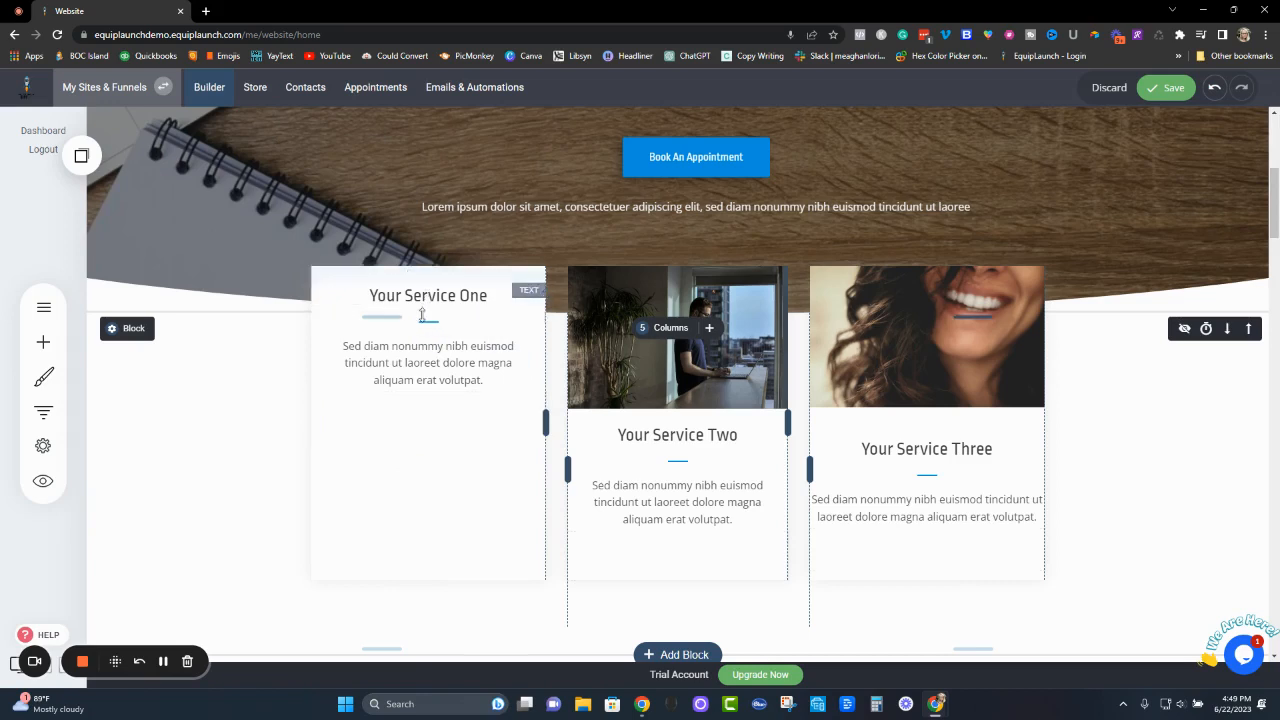
Step: Add an image widget below the text in the Your Service One column and fill it with the rocket picture from the file manager
{"action": "left_click", "coordinate": [56, 347]}
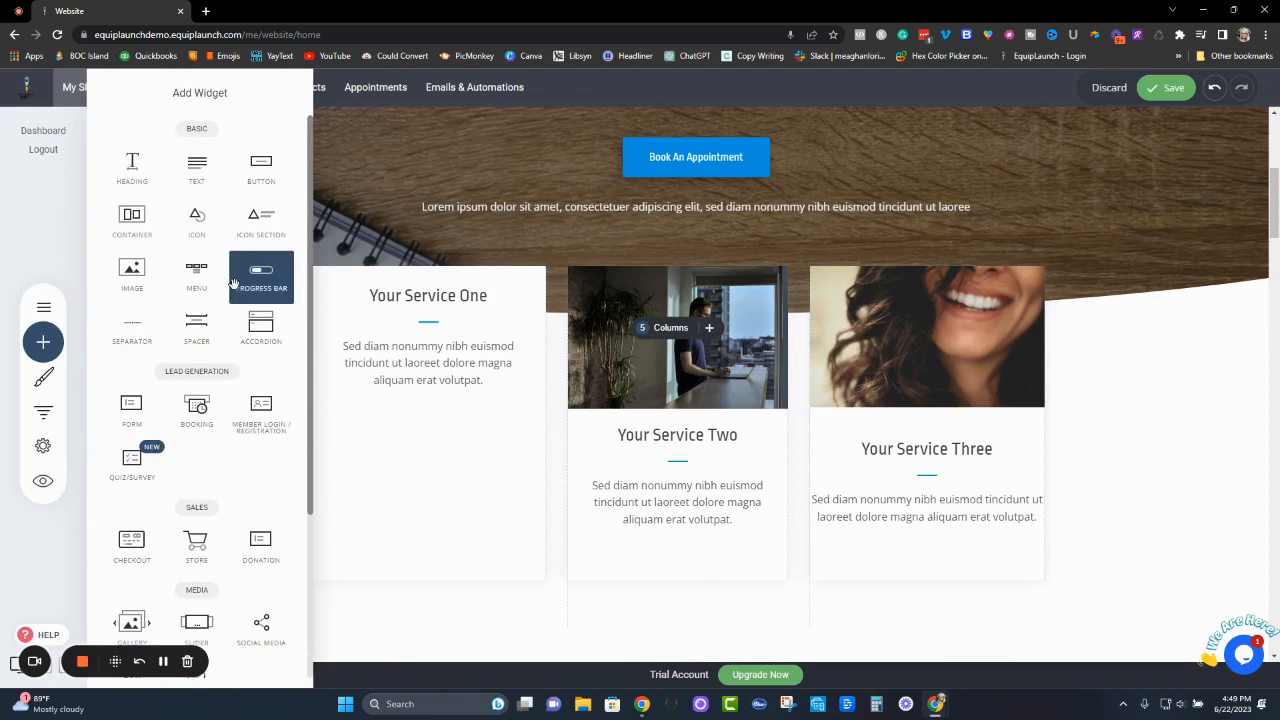
{"action": "scroll", "coordinate": [234, 288], "scroll_direction": "down", "scroll_amount": 3}
{"action": "scroll", "coordinate": [196, 580], "scroll_direction": "up", "scroll_amount": 3}
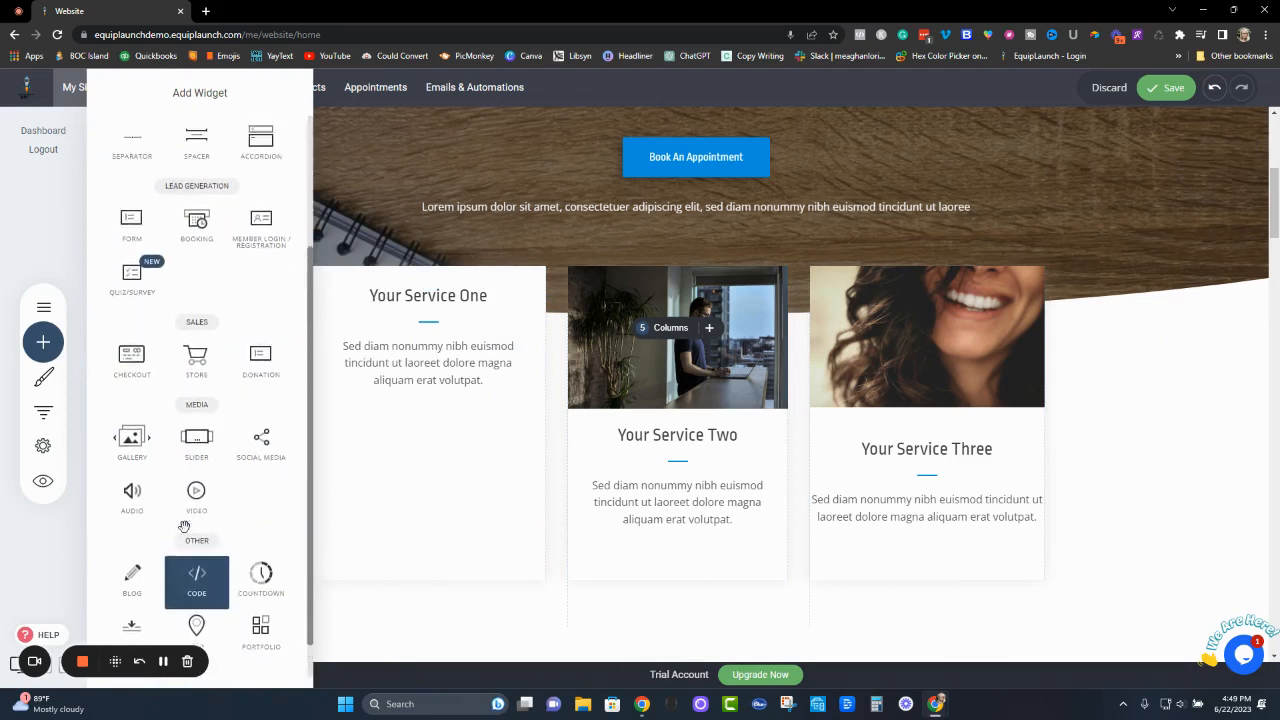
{"action": "left_click_drag", "start_coordinate": [120, 274], "coordinate": [410, 402]}
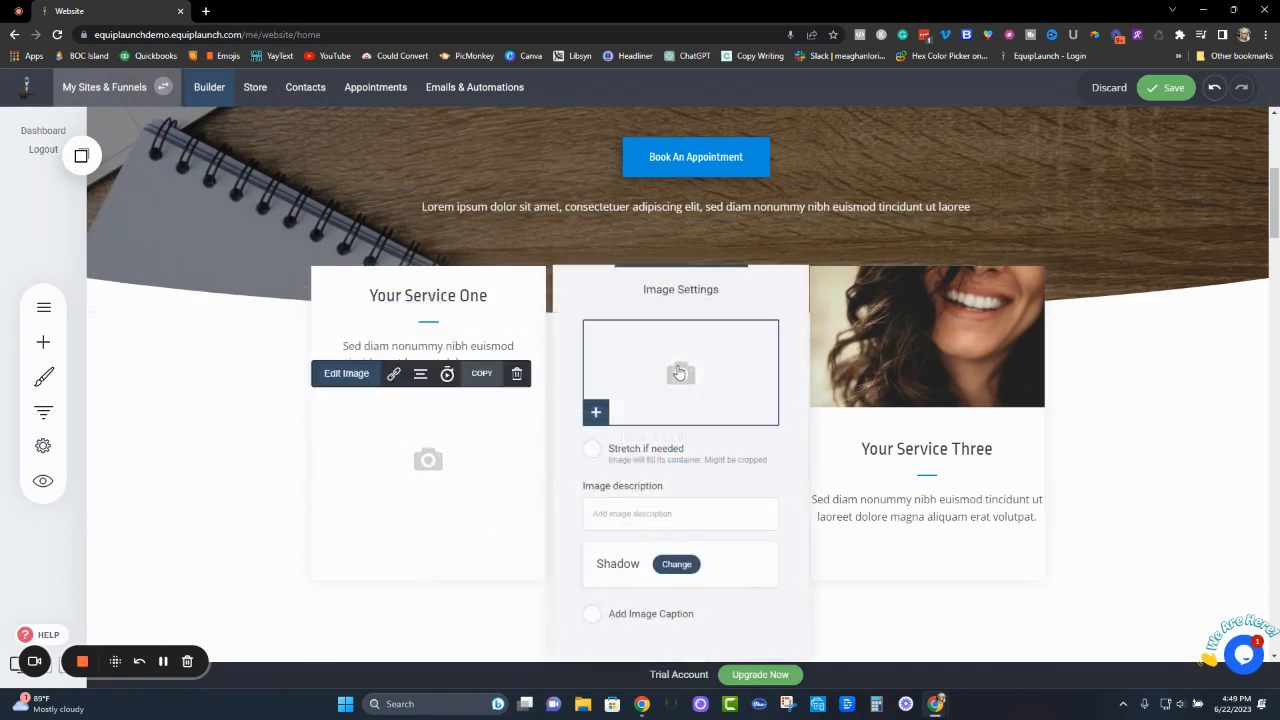
{"action": "left_click", "coordinate": [695, 376]}
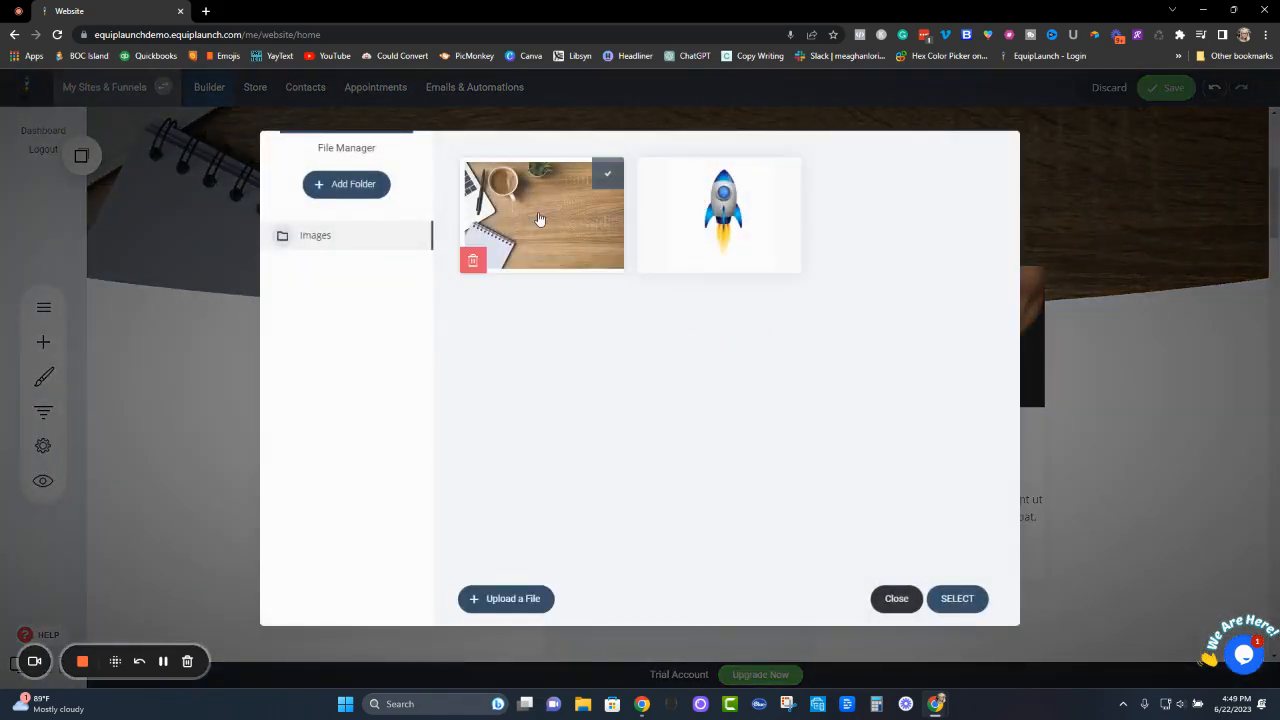
{"action": "left_click", "coordinate": [665, 222]}
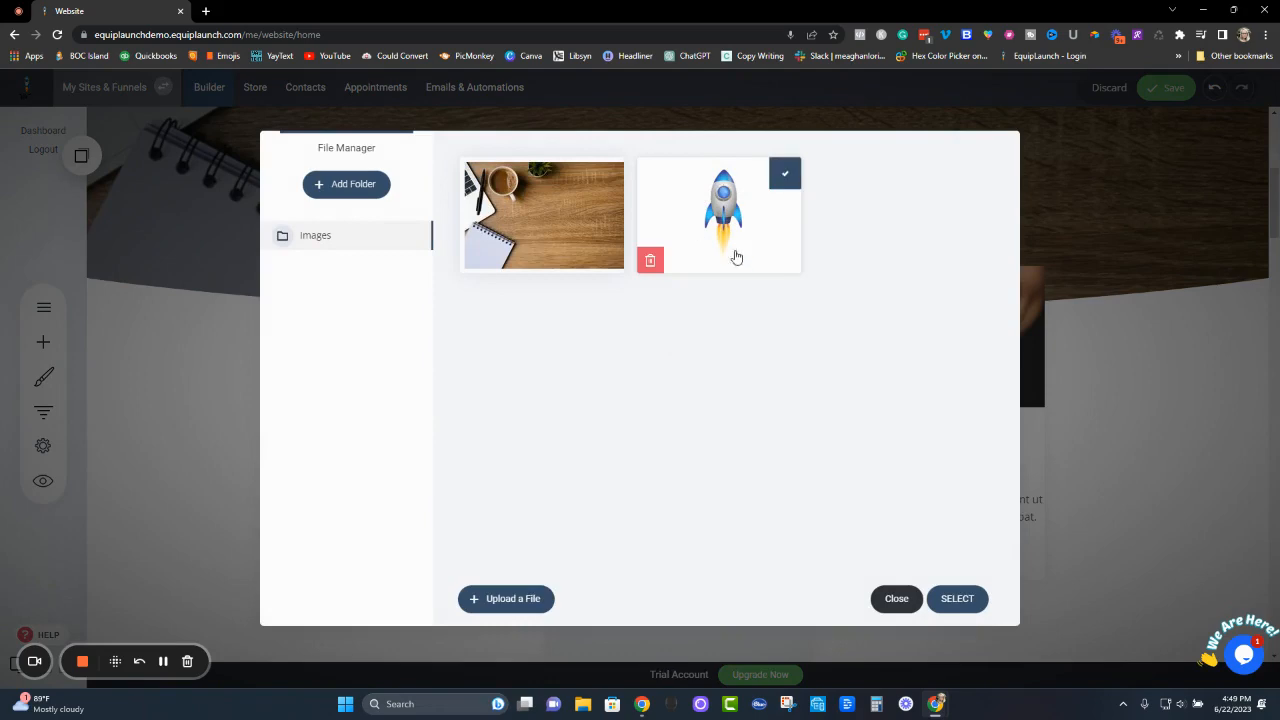
{"action": "left_click", "coordinate": [957, 600]}
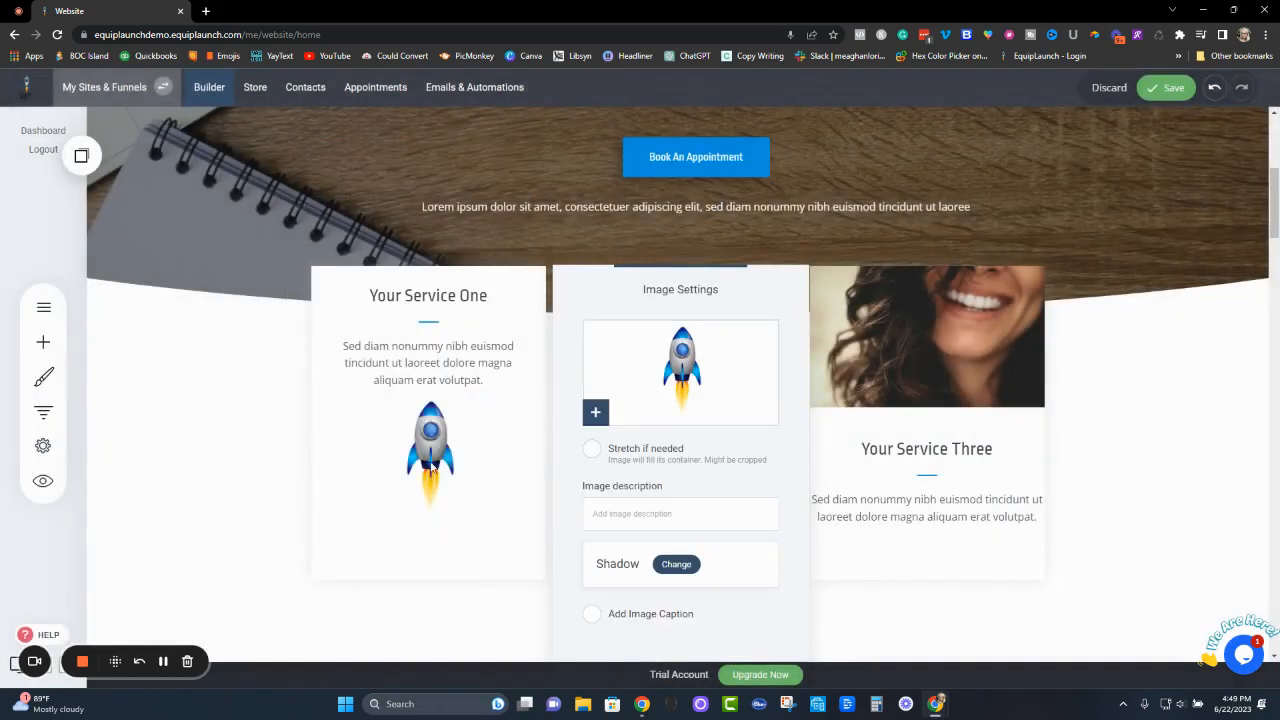
Step: Reorder the Your Service One column as rocket image, heading, divider and text, and shrink the rocket image slightly
{"action": "left_click", "coordinate": [435, 371]}
{"action": "left_click_drag", "start_coordinate": [427, 437], "coordinate": [440, 465]}
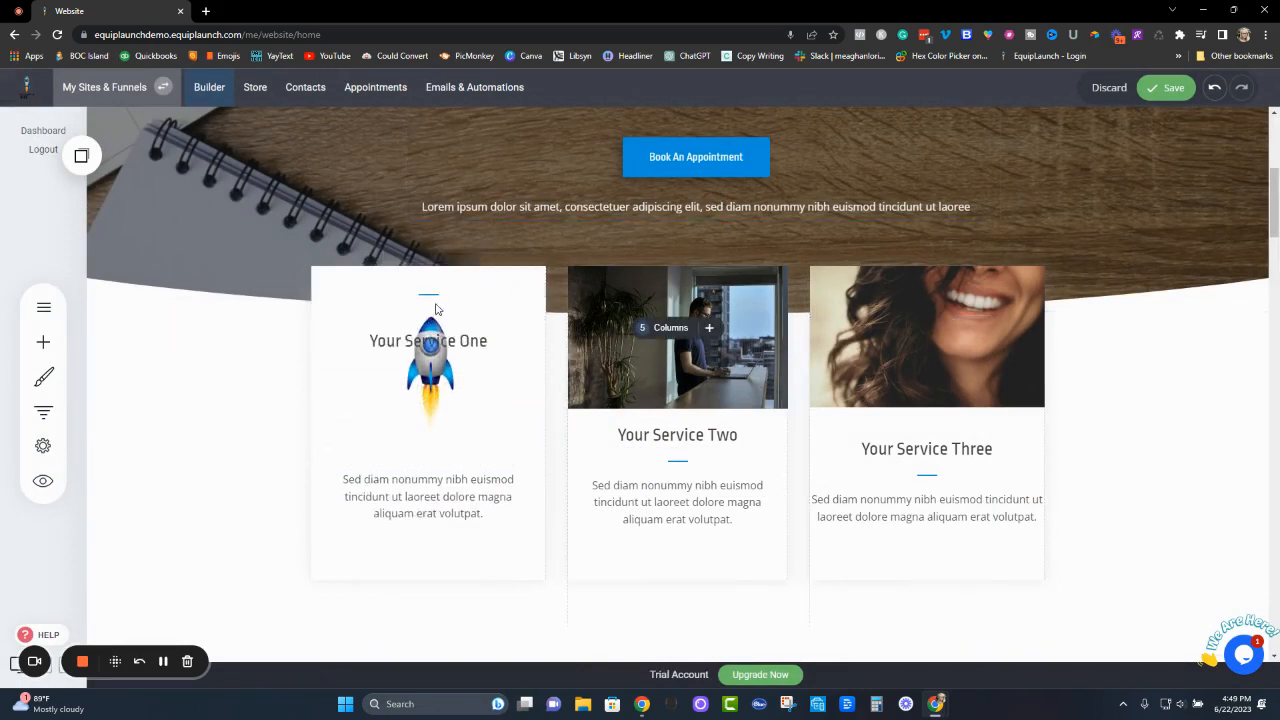
{"action": "left_click_drag", "start_coordinate": [437, 290], "coordinate": [418, 472]}
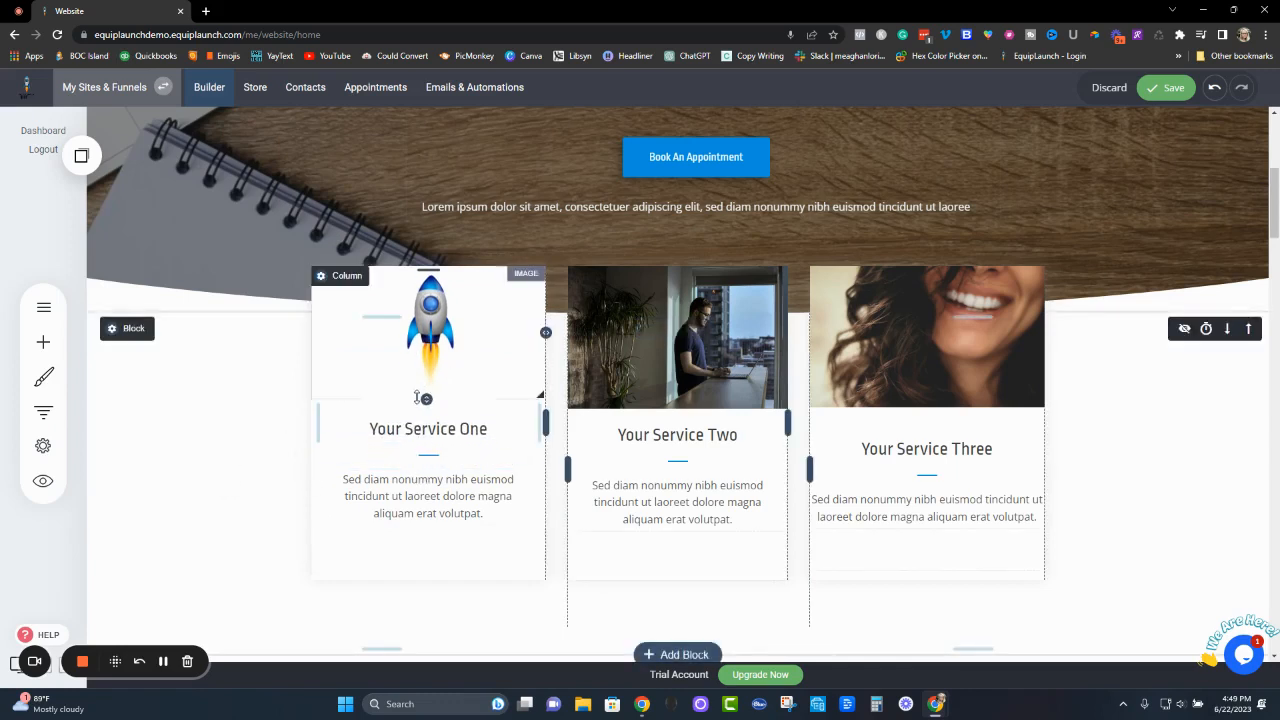
{"action": "left_click_drag", "start_coordinate": [430, 396], "coordinate": [430, 376]}
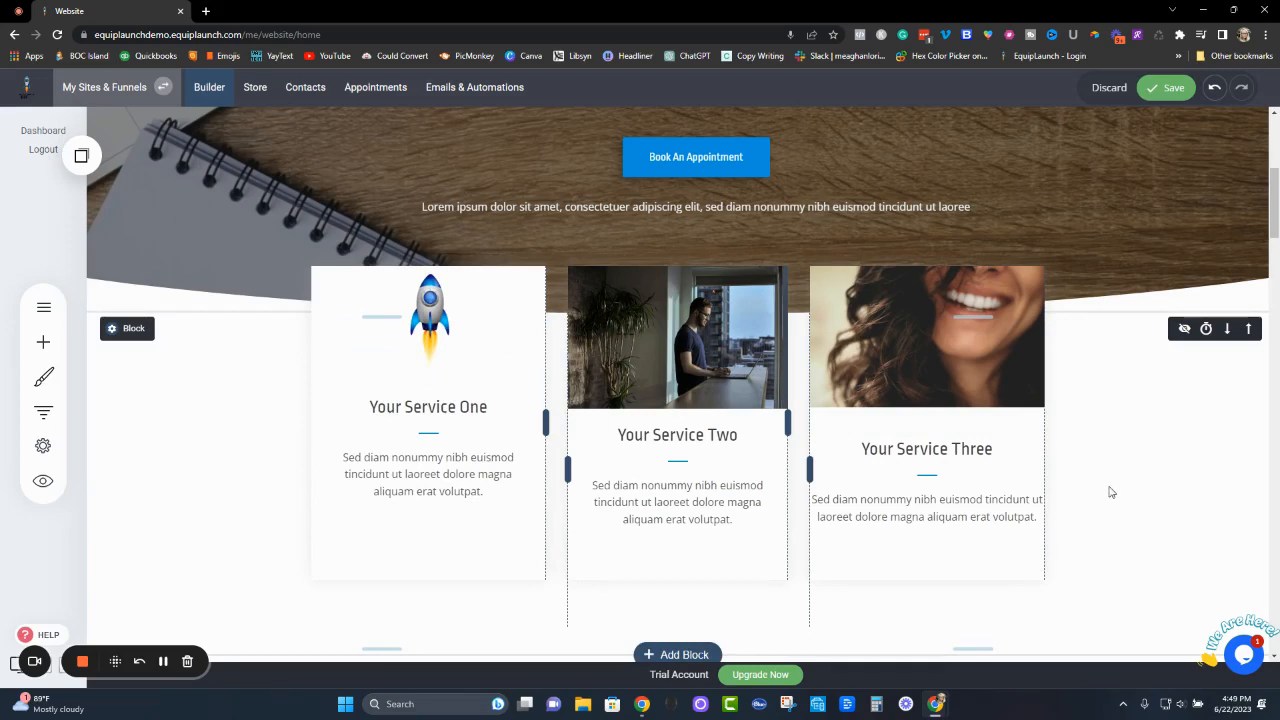
Step: Reduce the spacing above the "We worked with them" section slightly and the spacing below its logo gallery to about 84px
{"action": "scroll", "coordinate": [1110, 492], "scroll_direction": "down", "scroll_amount": 3}
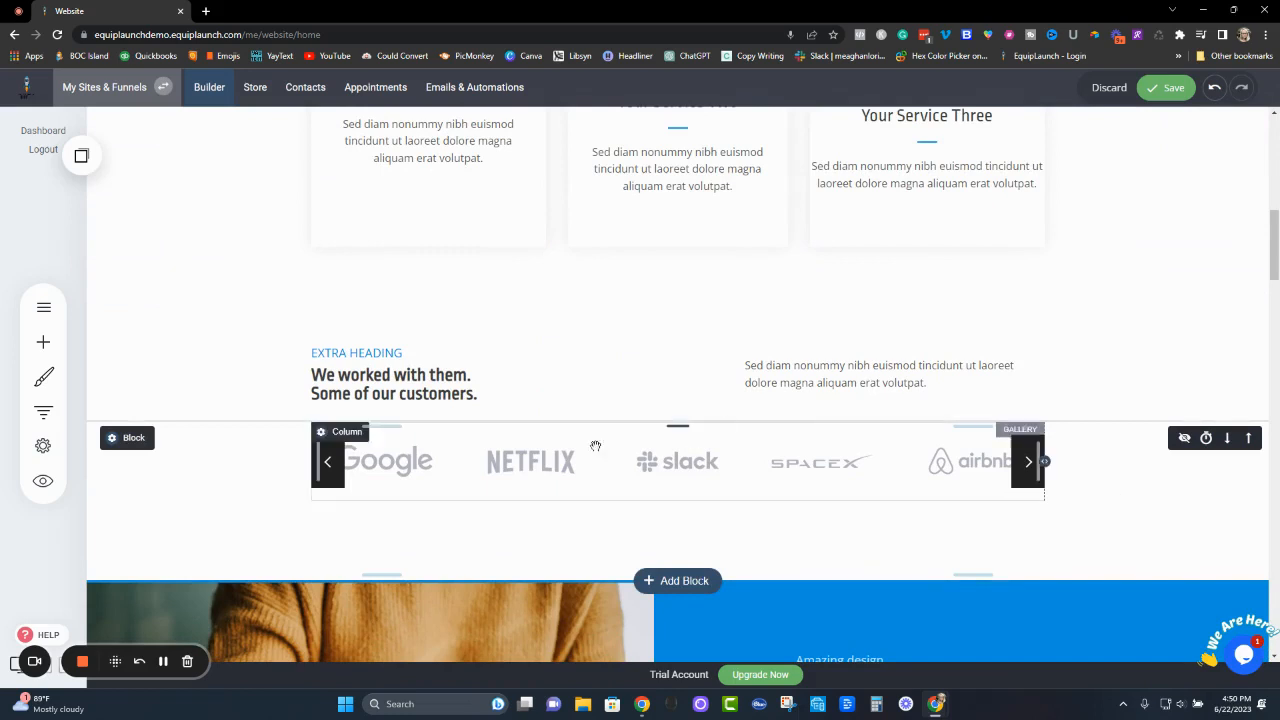
{"action": "left_click", "coordinate": [43, 342]}
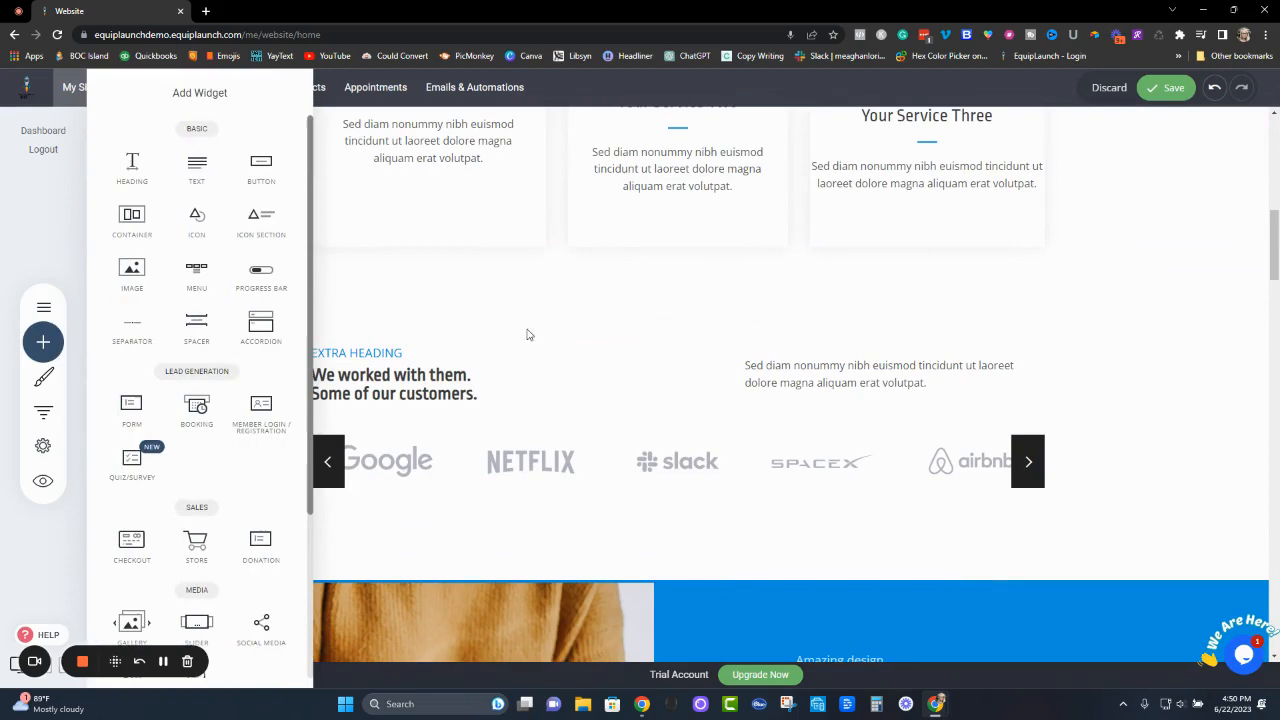
{"action": "left_click", "coordinate": [1108, 346]}
{"action": "left_click_drag", "start_coordinate": [820, 311], "coordinate": [824, 296]}
{"action": "left_click_drag", "start_coordinate": [874, 524], "coordinate": [874, 500]}
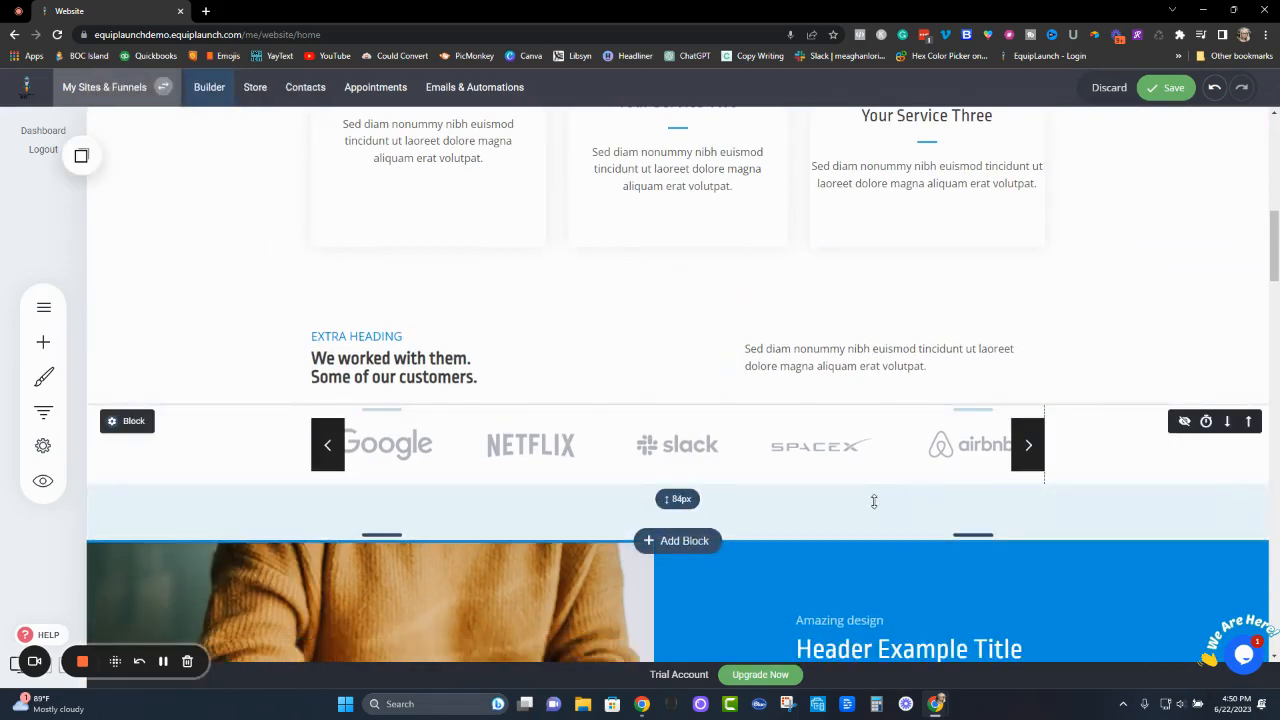
Step: Add a Curve shape divider at the bottom of the services block and colour it with the dark navy global colour
{"action": "scroll", "coordinate": [874, 500], "scroll_direction": "up", "scroll_amount": 4}
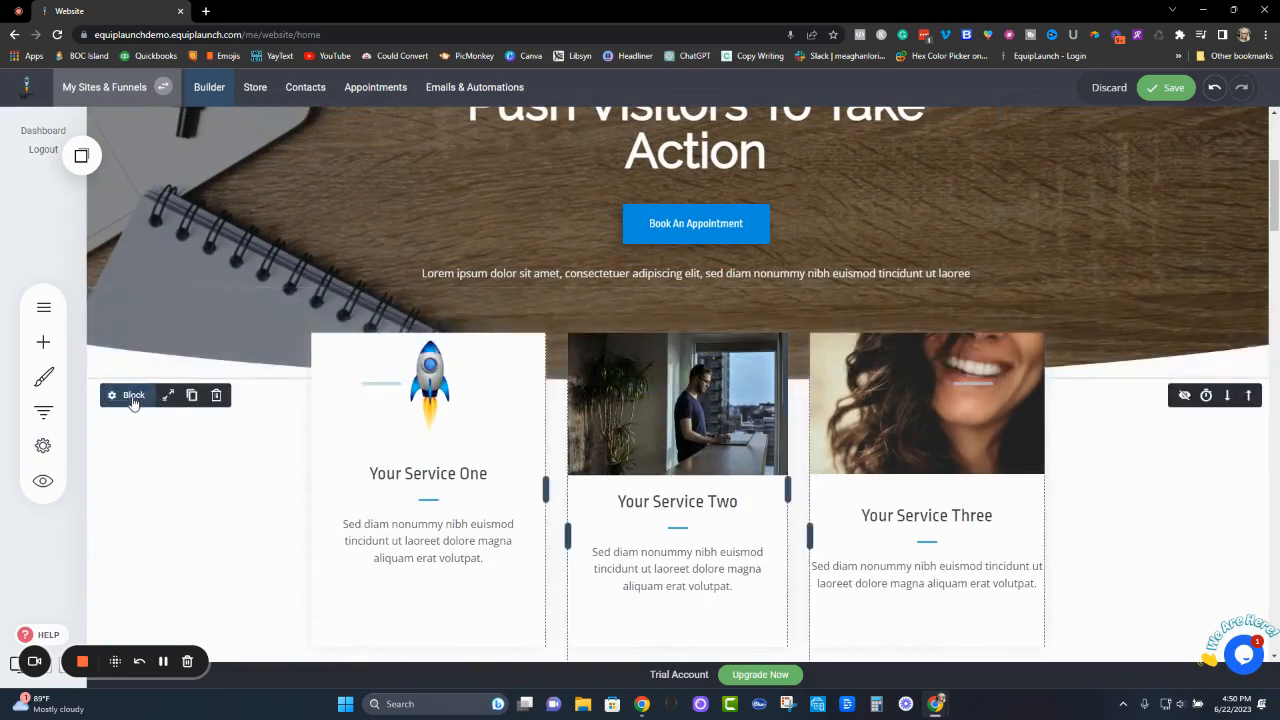
{"action": "left_click", "coordinate": [134, 398]}
{"action": "left_click", "coordinate": [201, 490]}
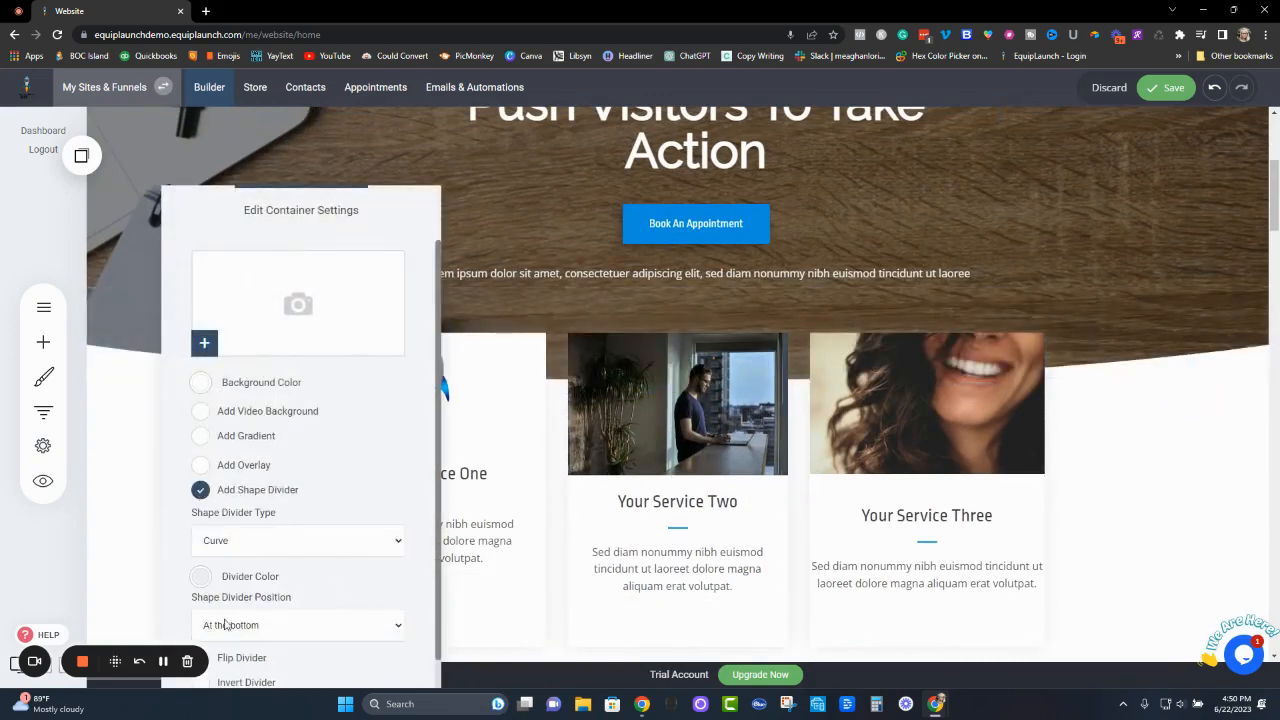
{"action": "left_click", "coordinate": [201, 577]}
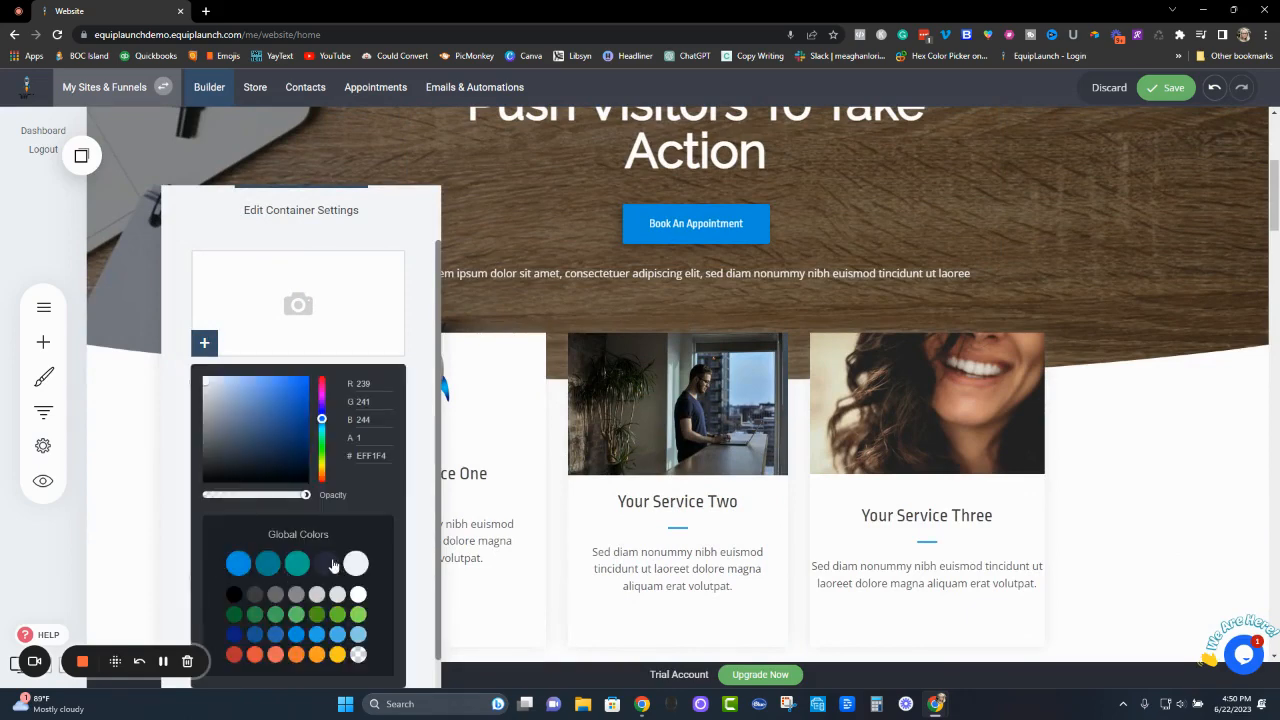
{"action": "left_click", "coordinate": [334, 563]}
{"action": "left_click", "coordinate": [1097, 522]}
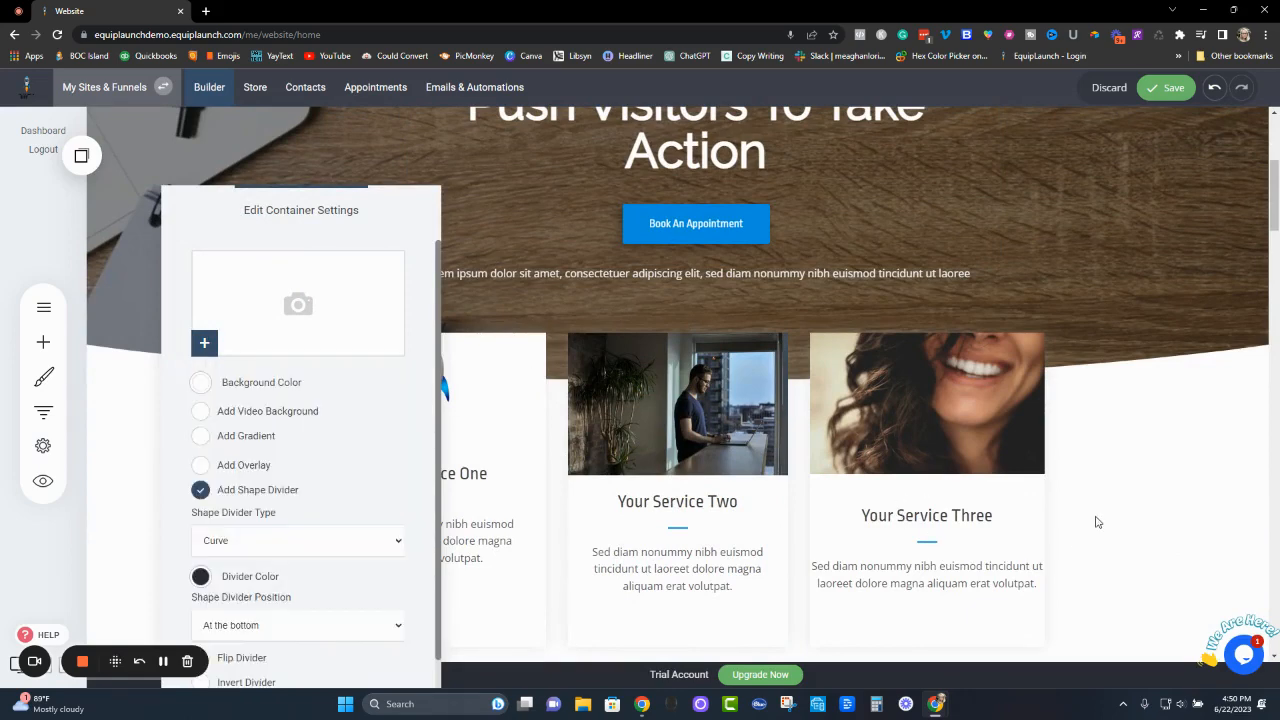
{"action": "left_click", "coordinate": [1097, 522]}
Step: Set the "We worked with them" block's background to the dark navy global colour and save the page
{"action": "scroll", "coordinate": [1095, 524], "scroll_direction": "down", "scroll_amount": 3}
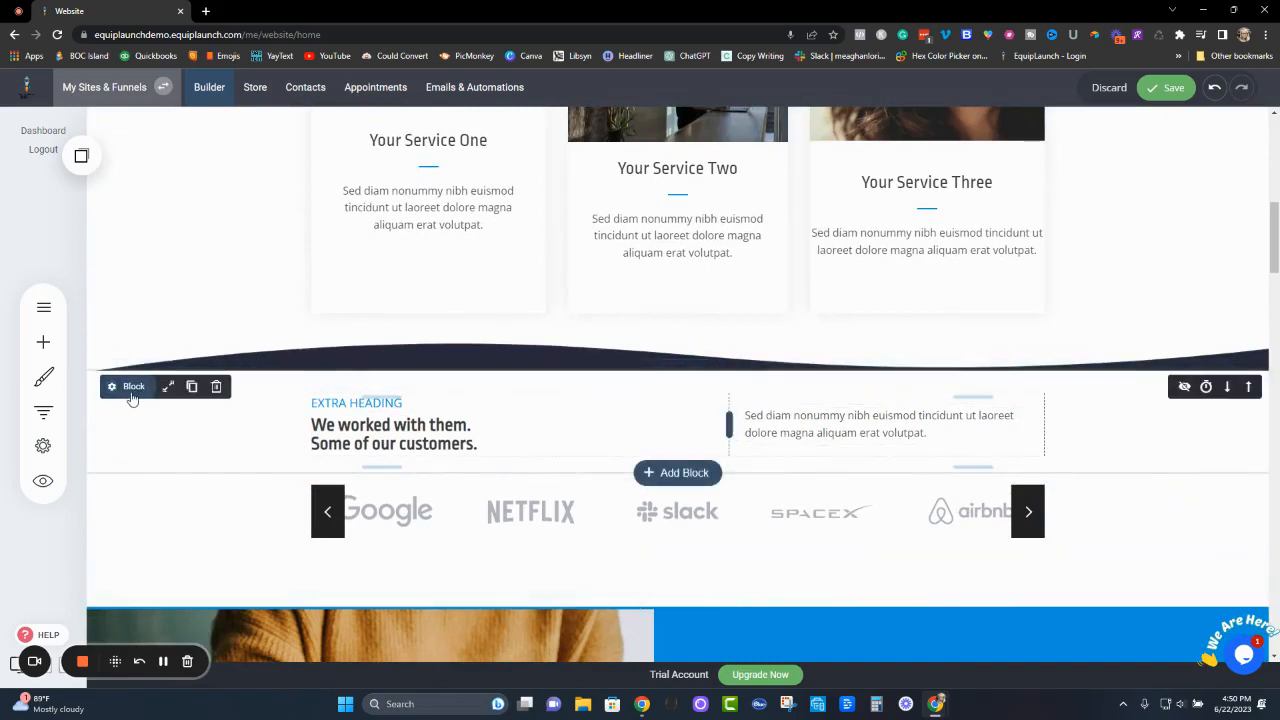
{"action": "left_click", "coordinate": [134, 398]}
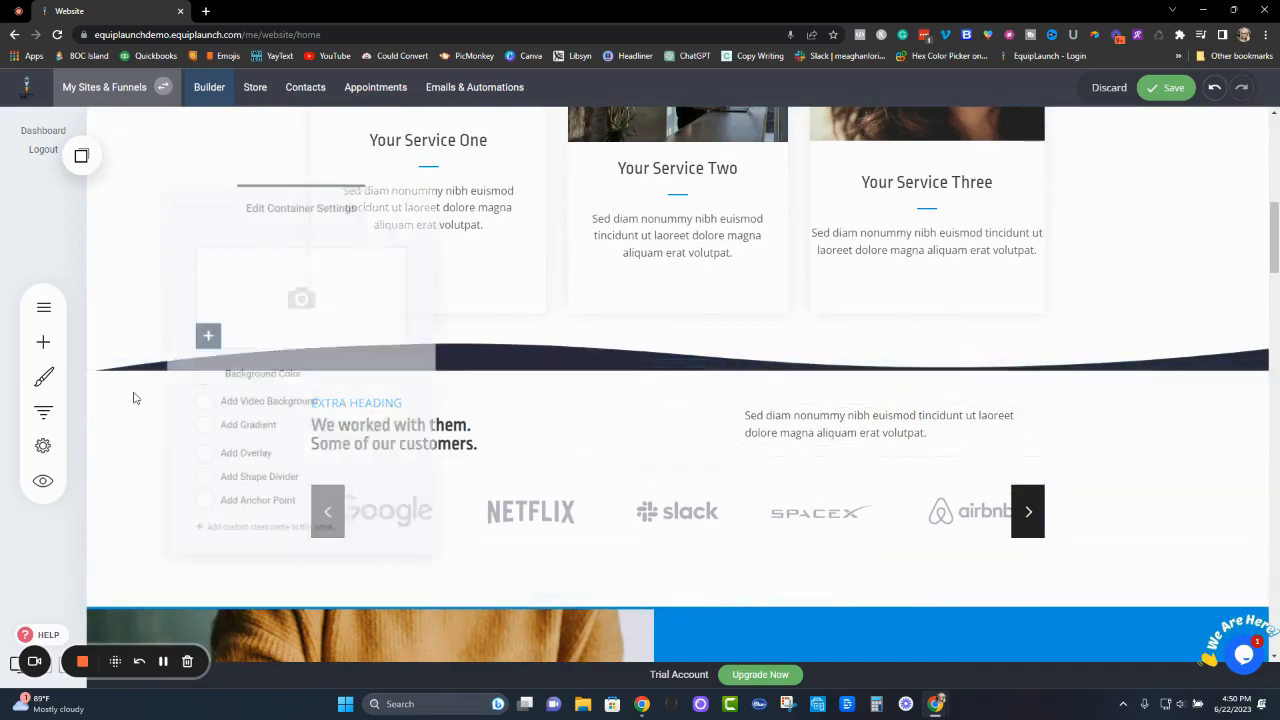
{"action": "left_click", "coordinate": [211, 376]}
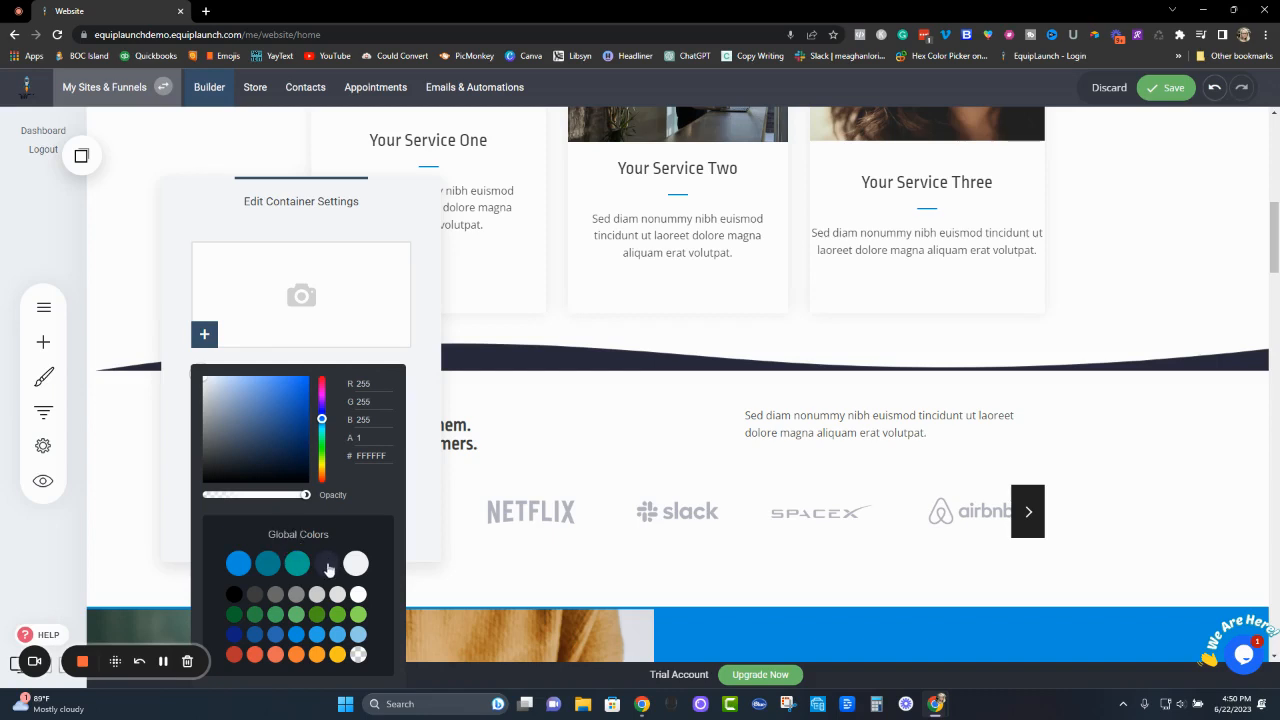
{"action": "left_click", "coordinate": [327, 565]}
{"action": "left_click", "coordinate": [1146, 533]}
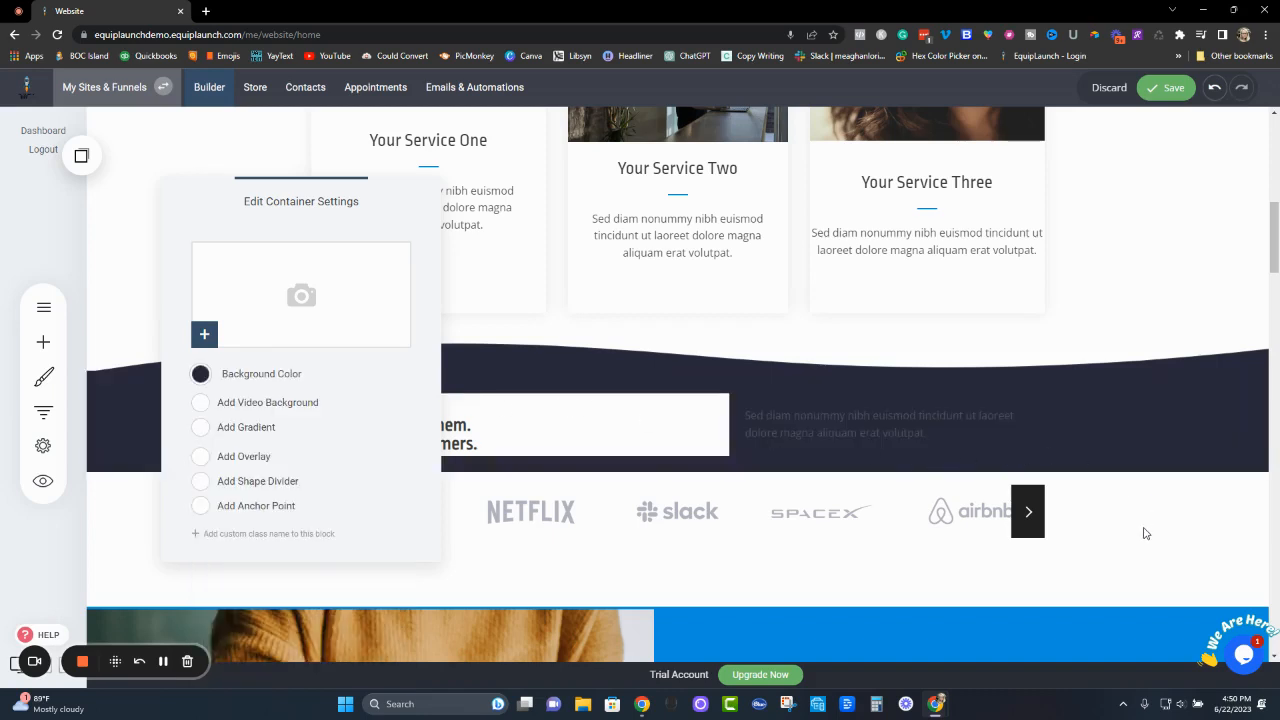
{"action": "left_click", "coordinate": [1146, 533]}
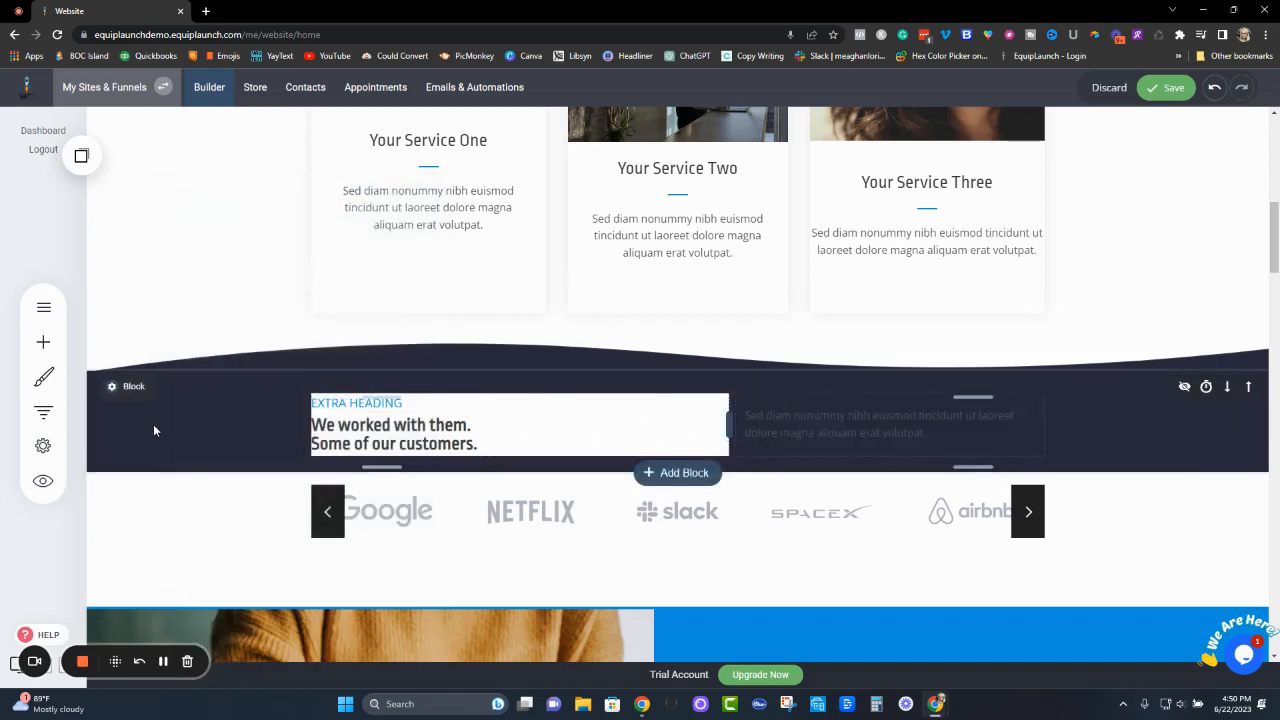
{"action": "left_click", "coordinate": [1166, 87]}
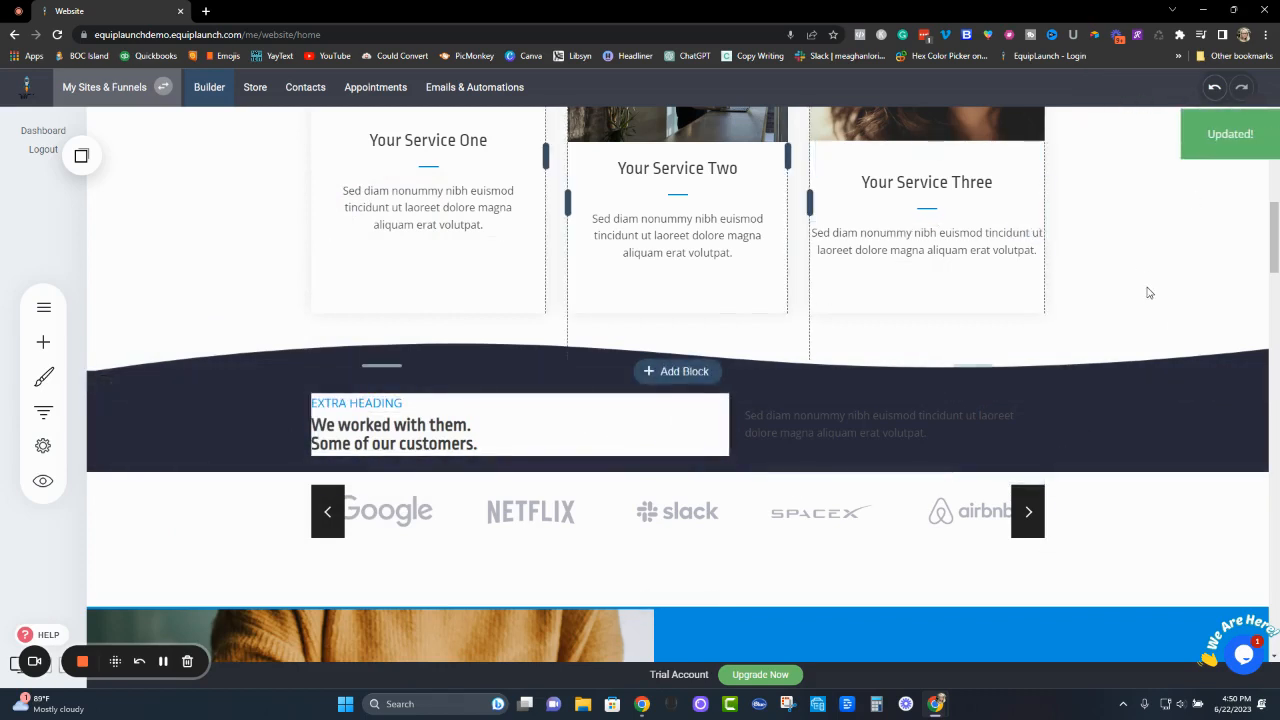
Step: Rewrite the hero section's main headline with the AI assistant's Improve option
{"action": "scroll", "coordinate": [1146, 313], "scroll_direction": "up", "scroll_amount": 4}
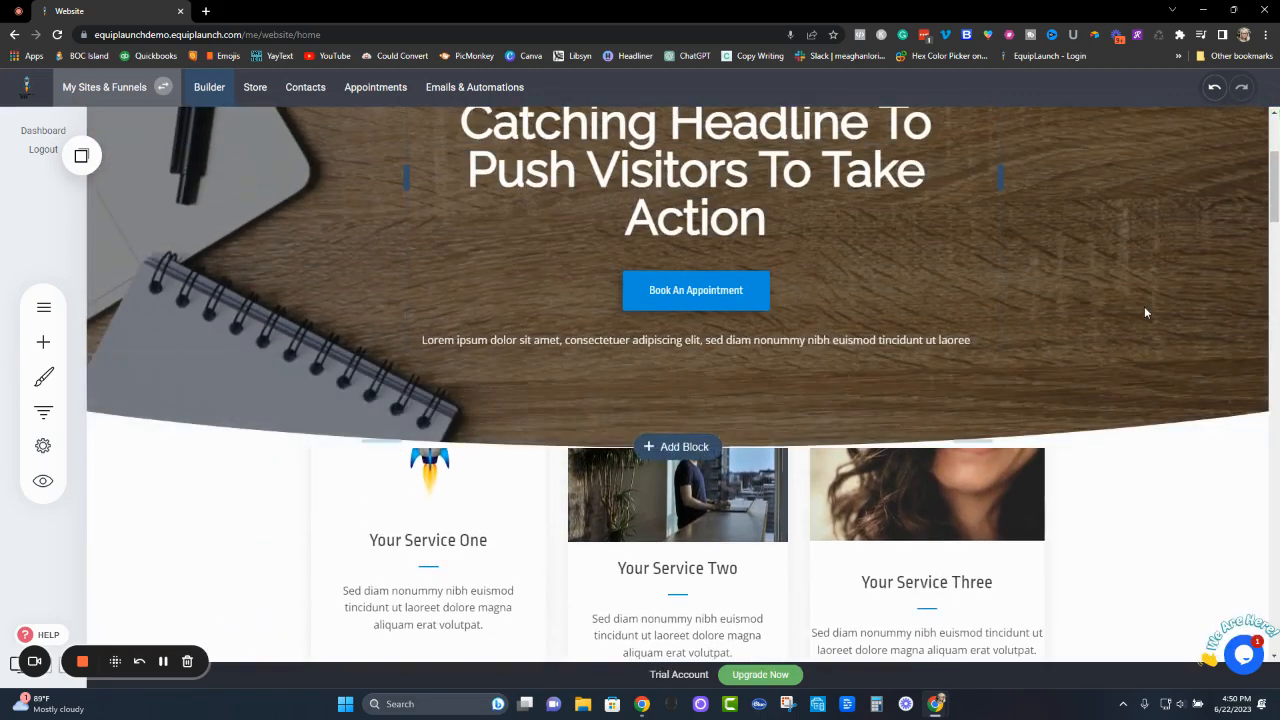
{"action": "scroll", "coordinate": [1145, 313], "scroll_direction": "up", "scroll_amount": 3}
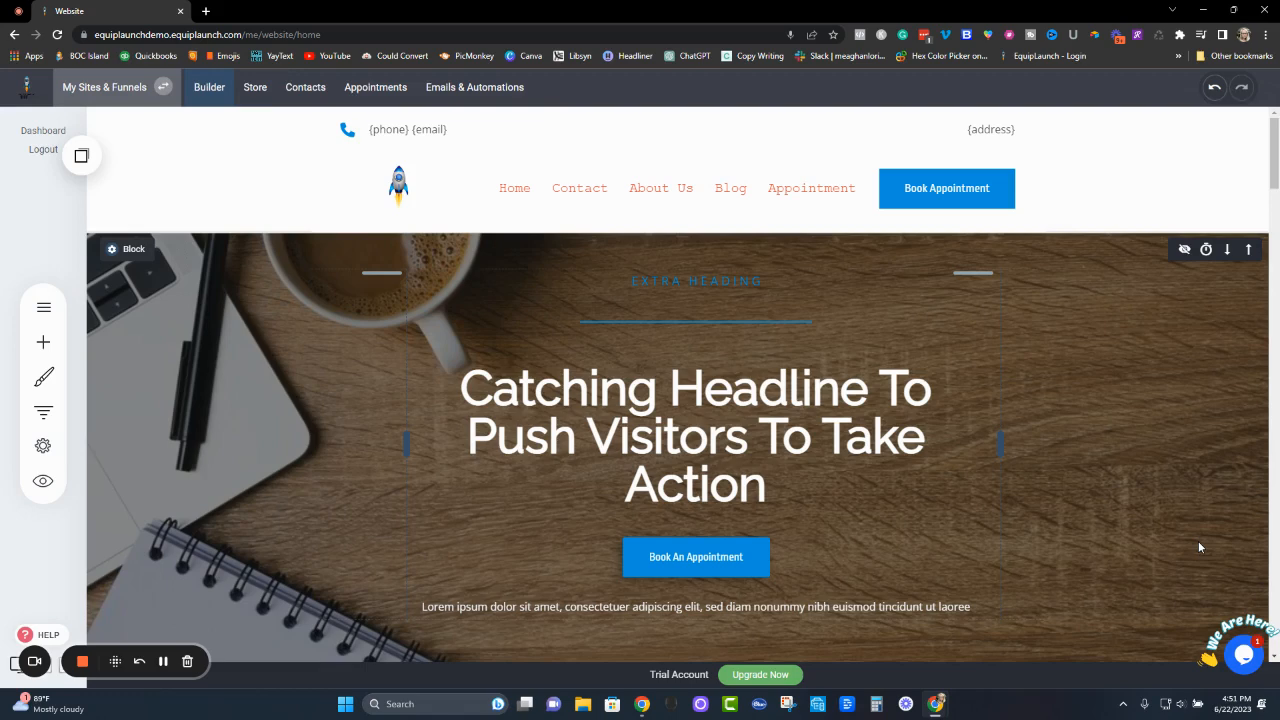
{"action": "left_click", "coordinate": [704, 437]}
{"action": "left_click", "coordinate": [704, 437]}
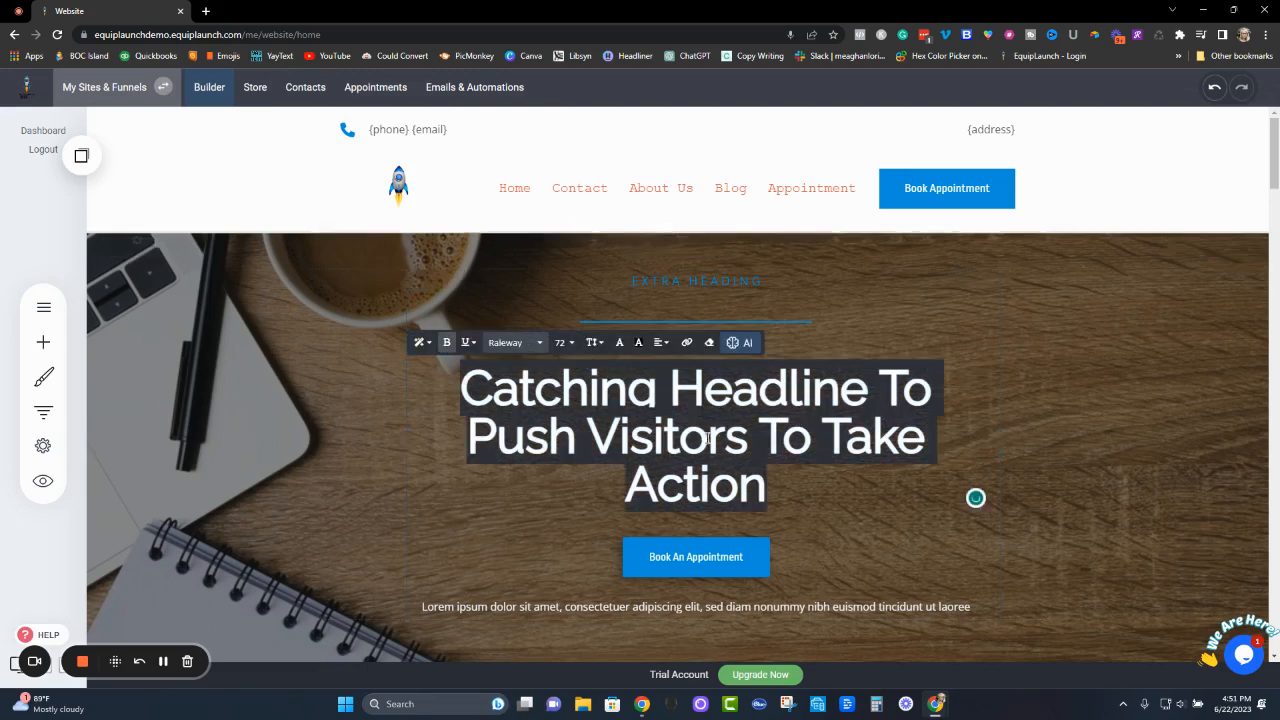
{"action": "left_click", "coordinate": [739, 346]}
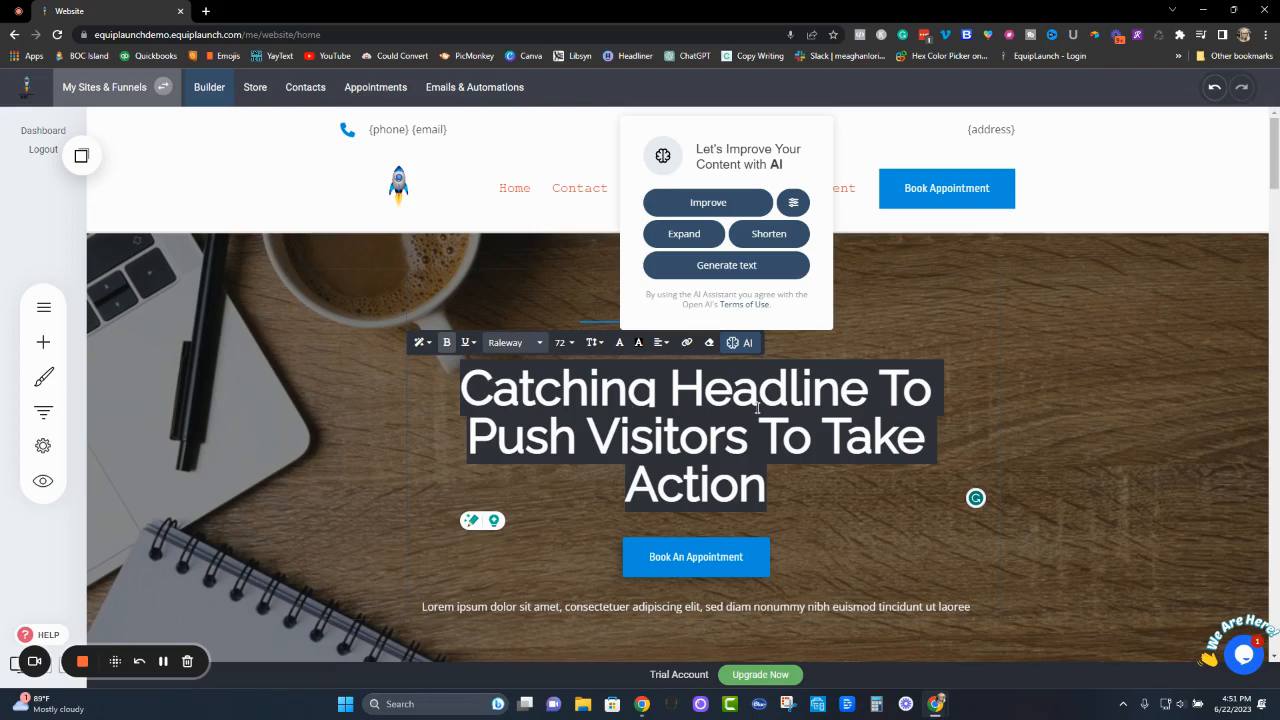
{"action": "left_click", "coordinate": [711, 210]}
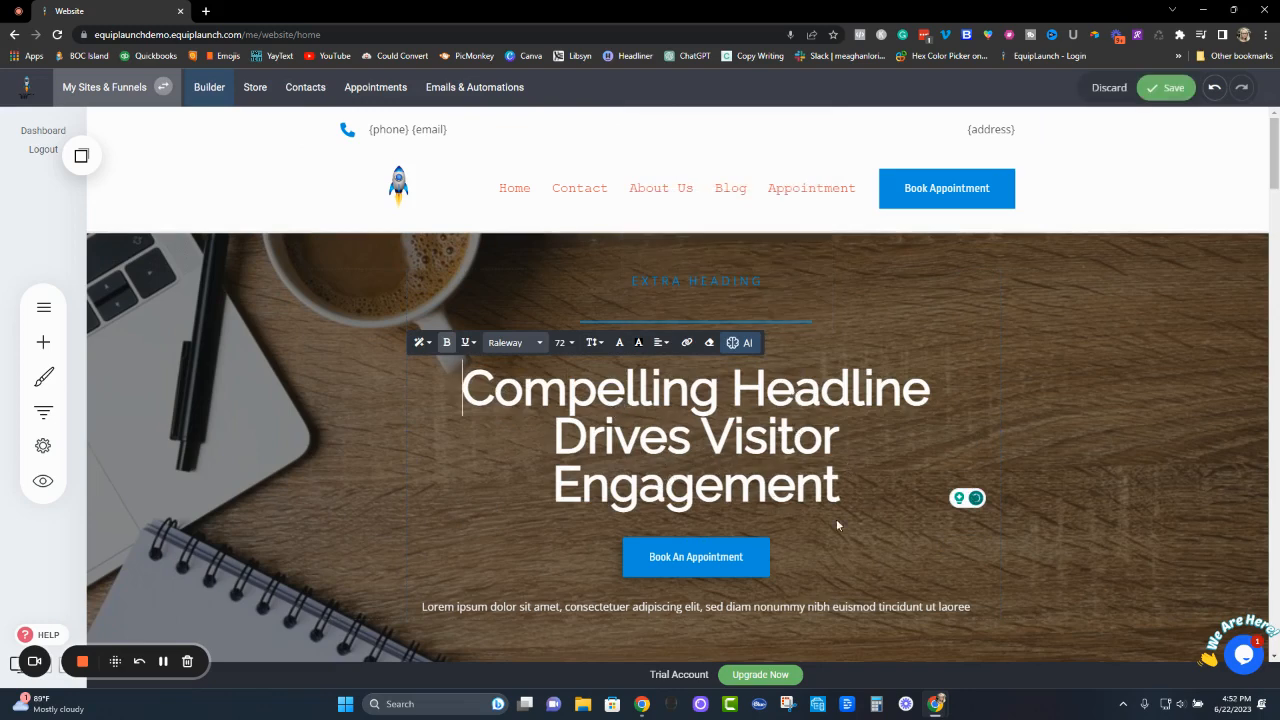
Step: Replace the placeholder text below the hero's Book An Appointment button with "Sell a white chair"
{"action": "scroll", "coordinate": [765, 500], "scroll_direction": "down", "scroll_amount": 1}
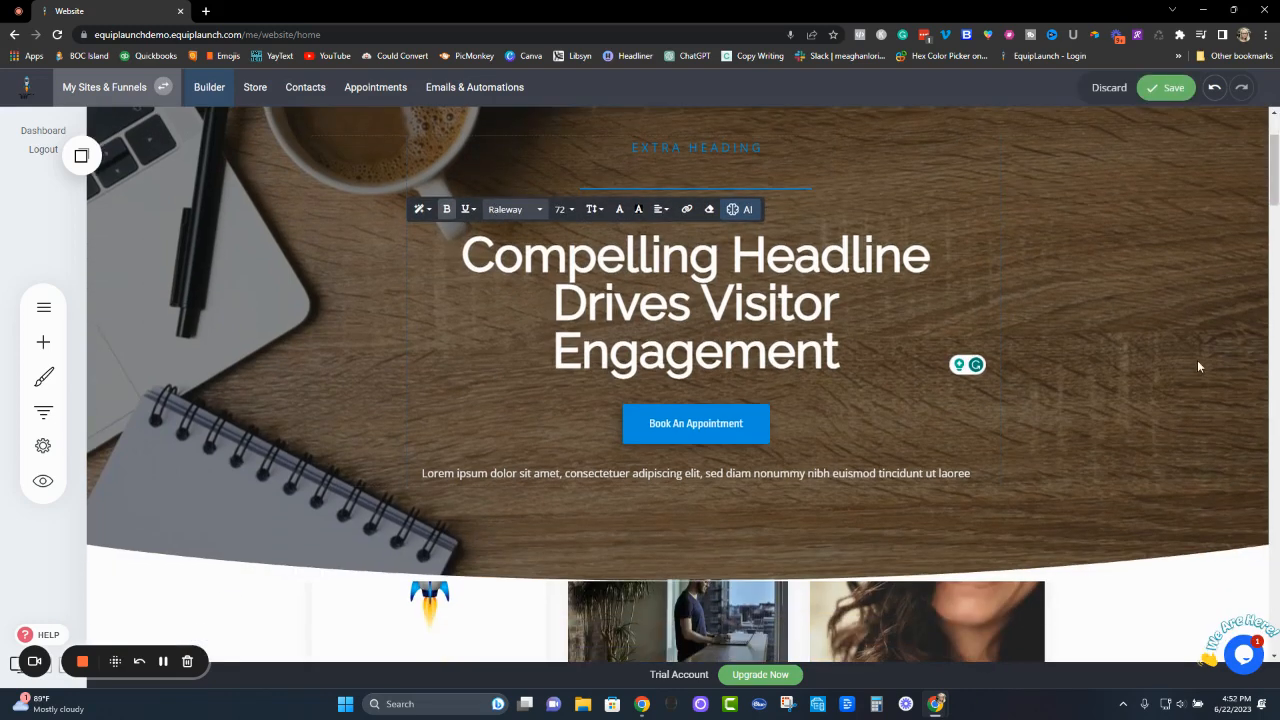
{"action": "left_click", "coordinate": [713, 474]}
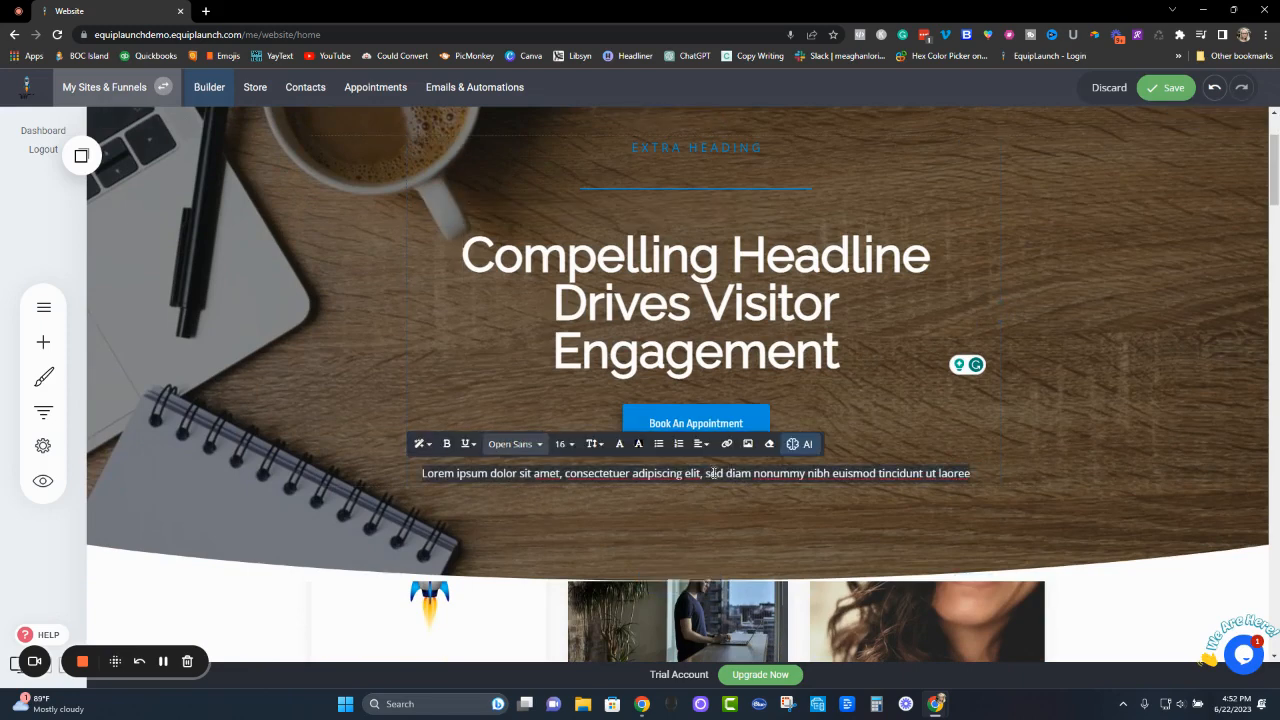
{"action": "key", "text": "ctrl+a"}
{"action": "type", "text": "Sell a"}
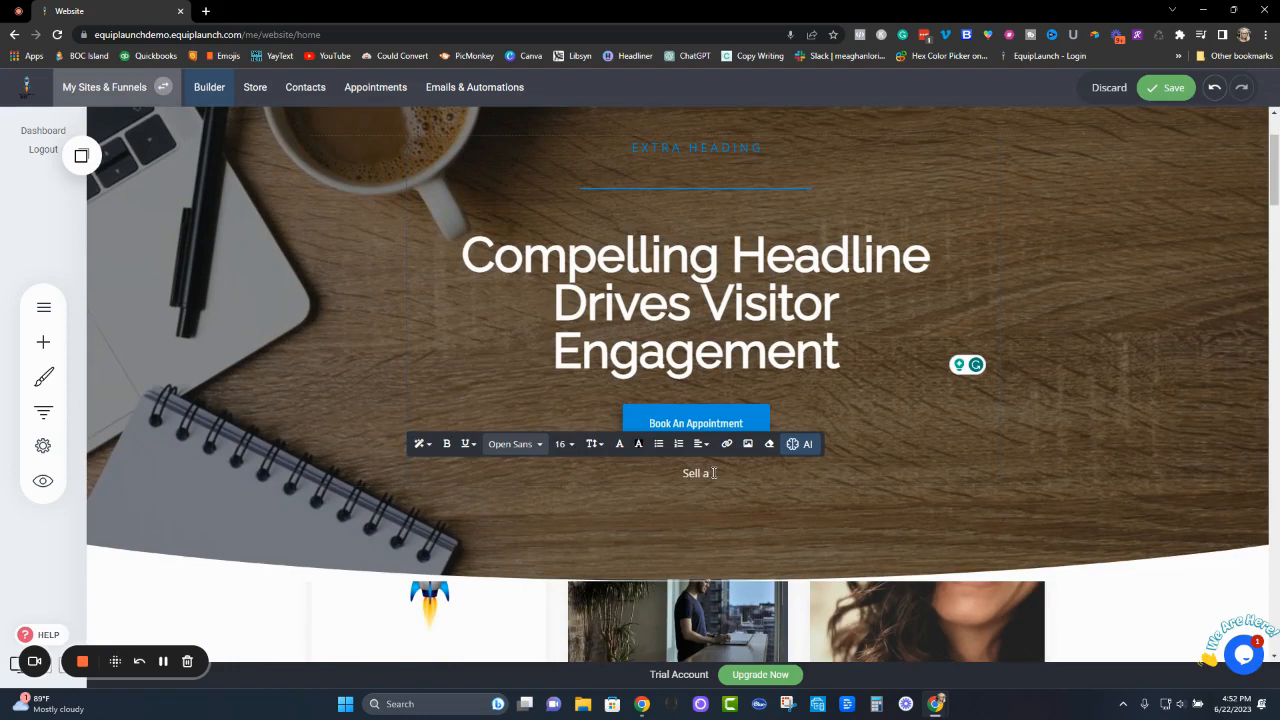
{"action": "type", "text": " white chair"}
{"action": "key", "text": "ctrl+a"}
Step: Cut the phrase "Sell a white chair" from the hero text and use it as the AI assistant's prompt to generate the paragraph
{"action": "left_click", "coordinate": [793, 444]}
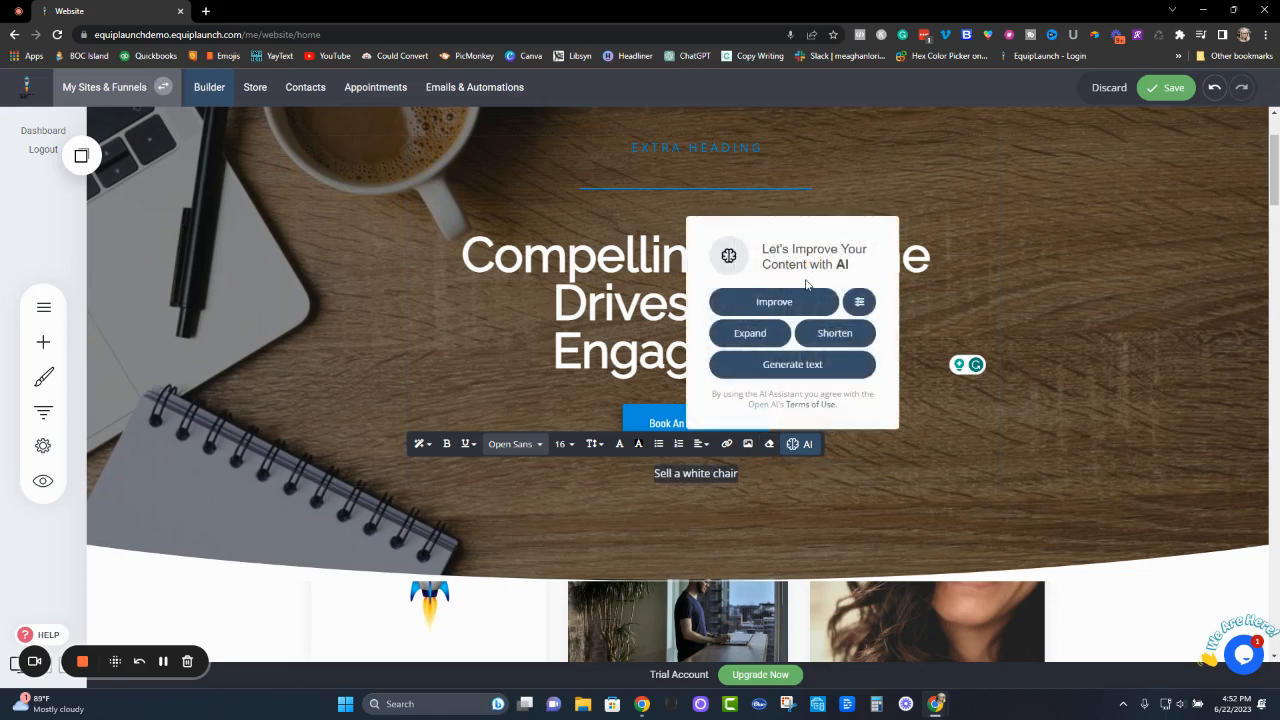
{"action": "left_click", "coordinate": [795, 372]}
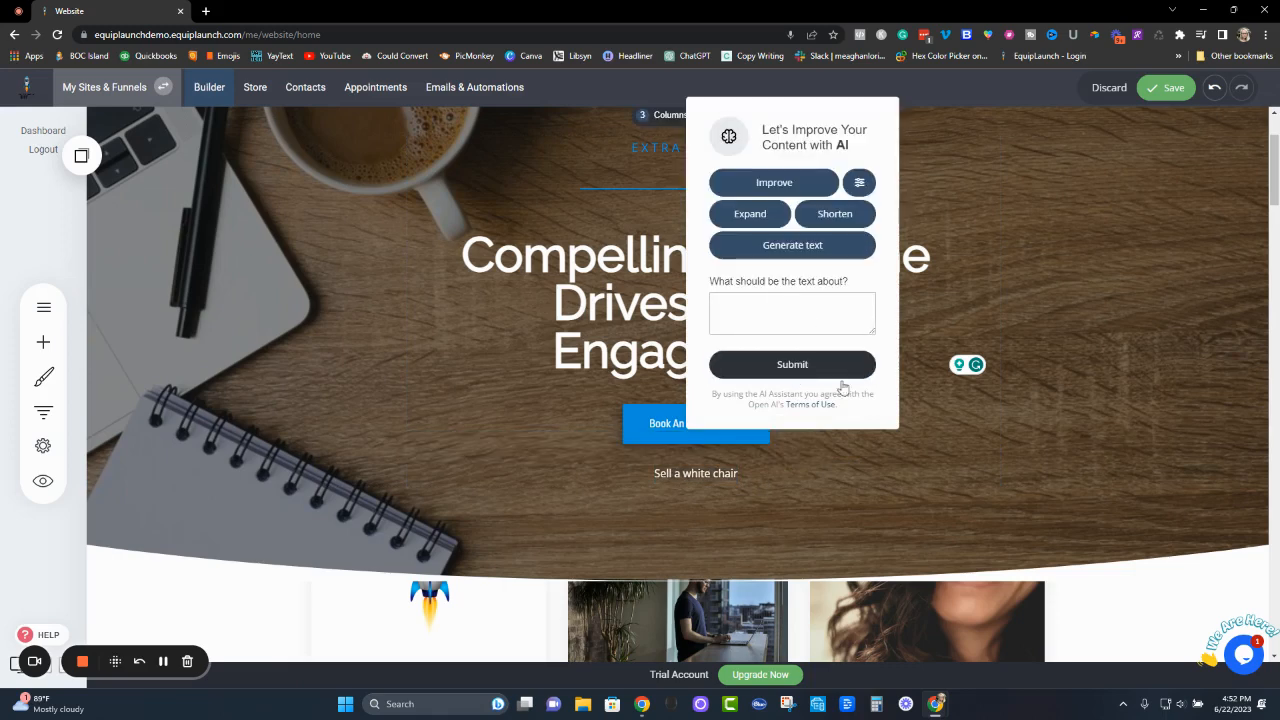
{"action": "left_click", "coordinate": [738, 476]}
{"action": "double_click", "coordinate": [740, 475]}
{"action": "key", "text": "ctrl+c"}
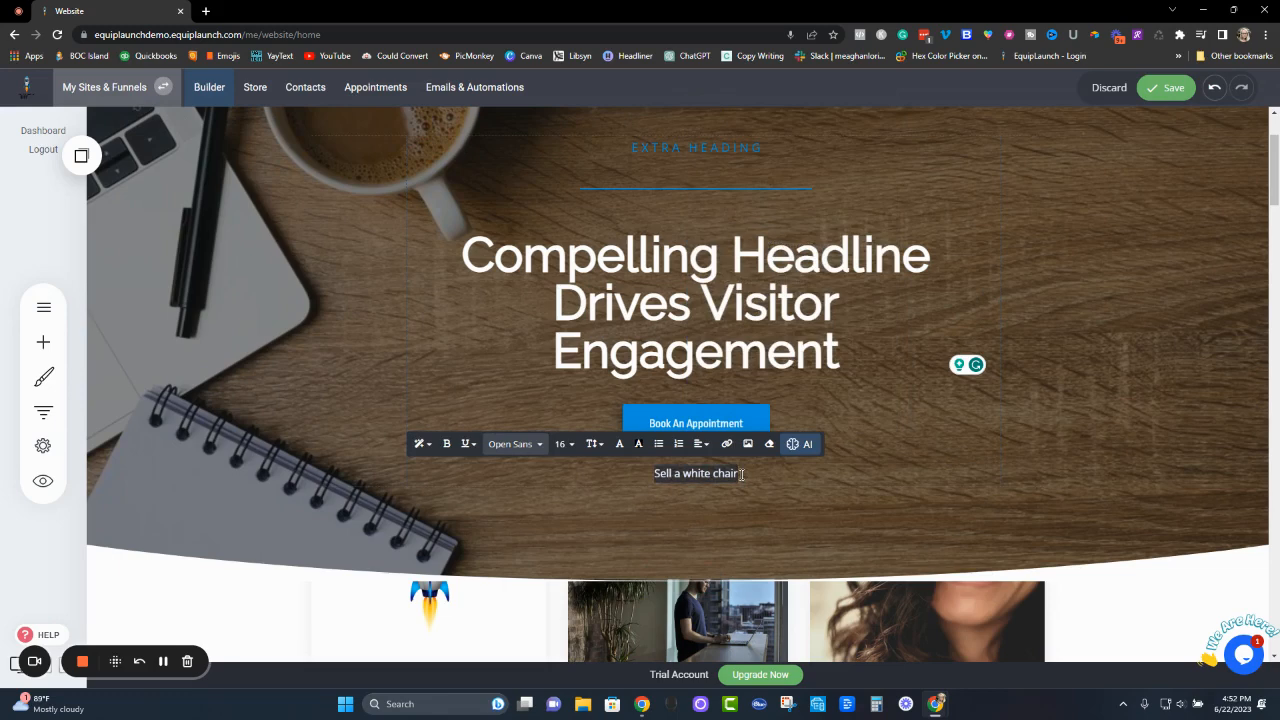
{"action": "key", "text": "BackSpace"}
{"action": "left_click", "coordinate": [800, 444]}
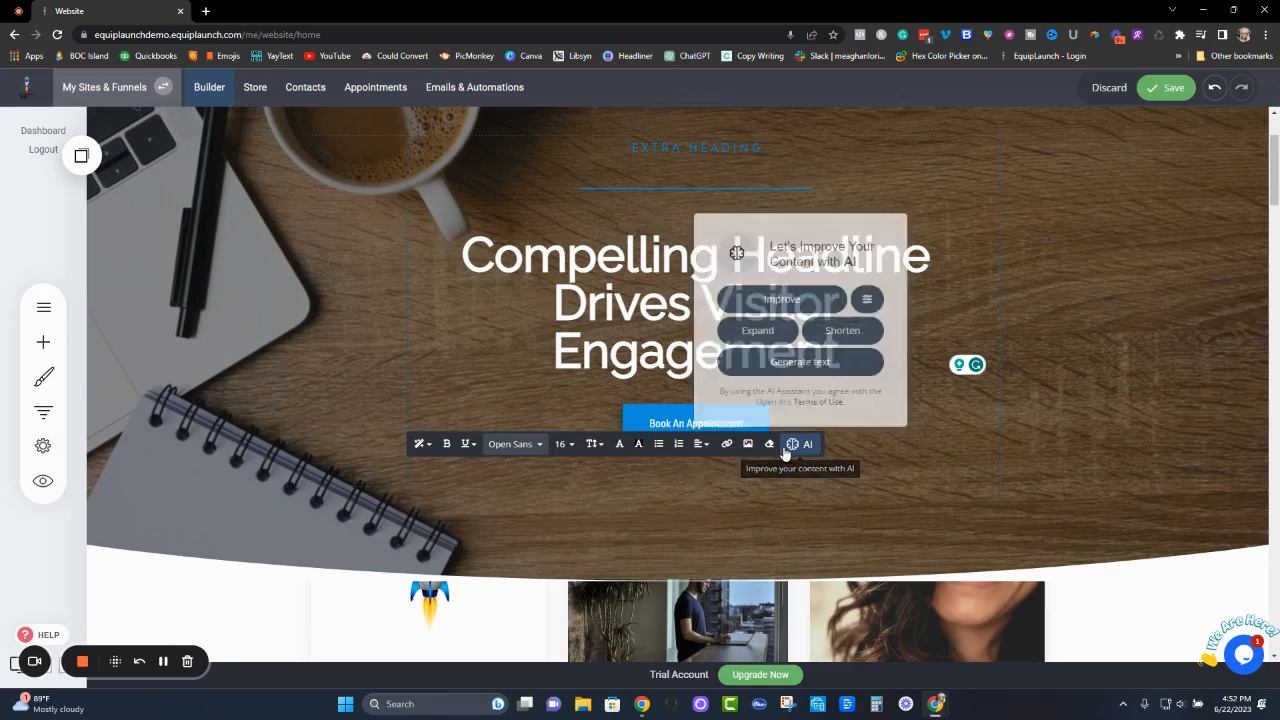
{"action": "left_click", "coordinate": [790, 362]}
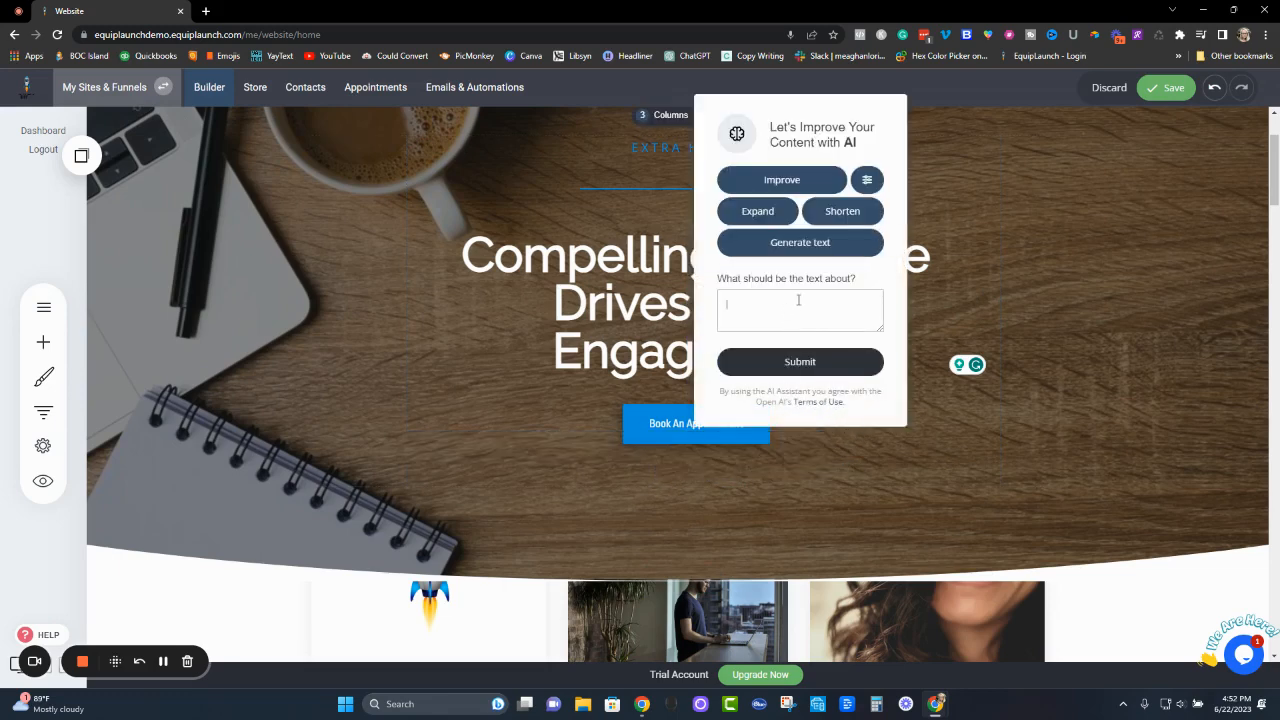
{"action": "key", "text": "ctrl+v"}
{"action": "left_click", "coordinate": [797, 364]}
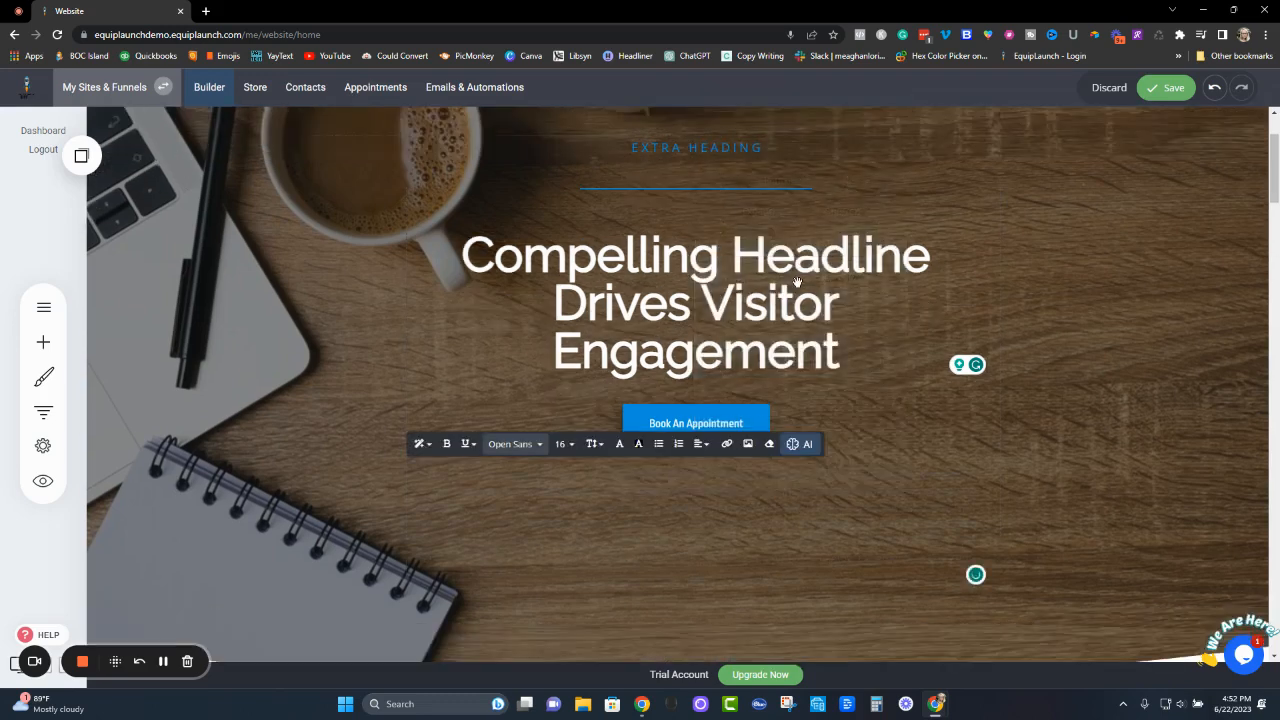
{"action": "left_click", "coordinate": [846, 506]}
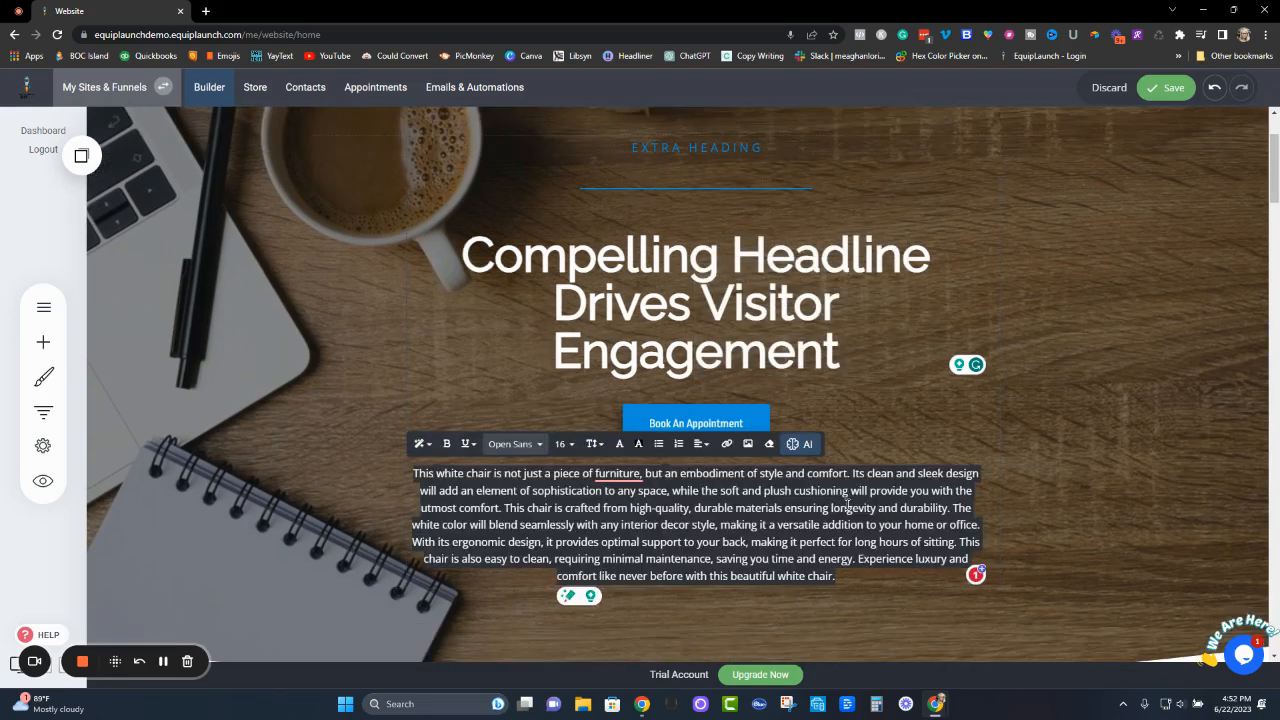
{"action": "left_click", "coordinate": [620, 444]}
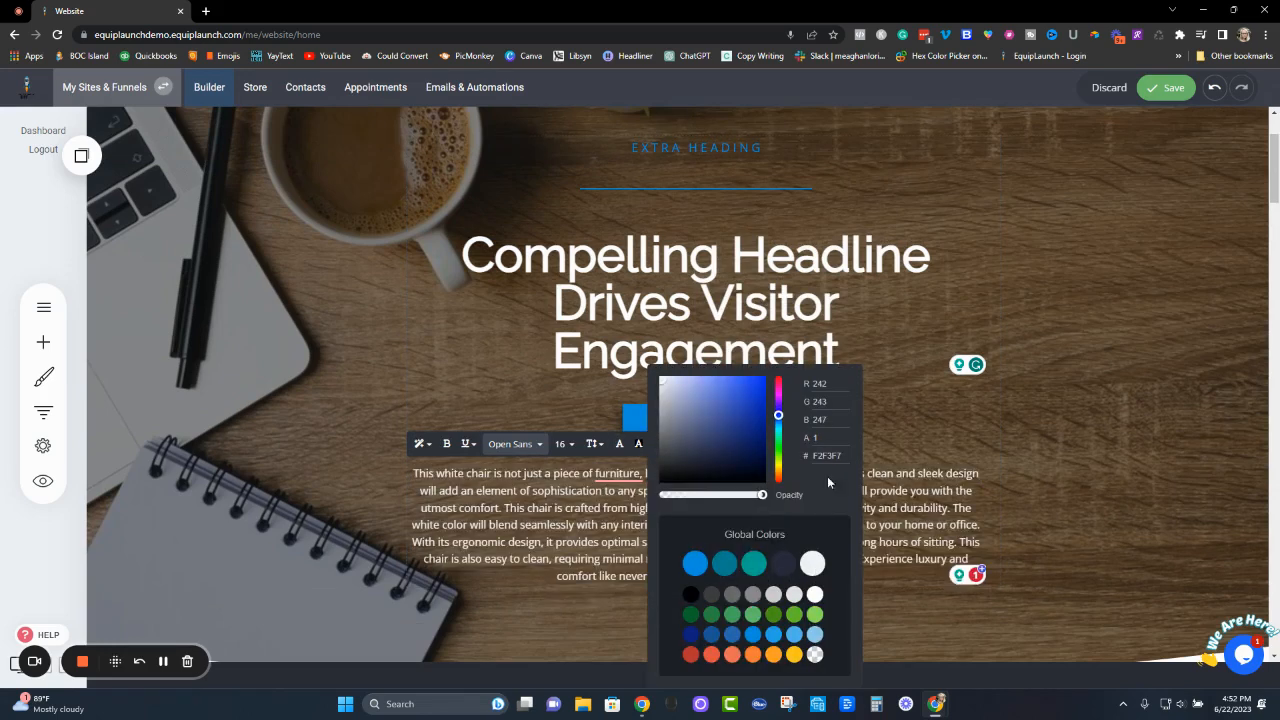
{"action": "left_click", "coordinate": [1119, 491]}
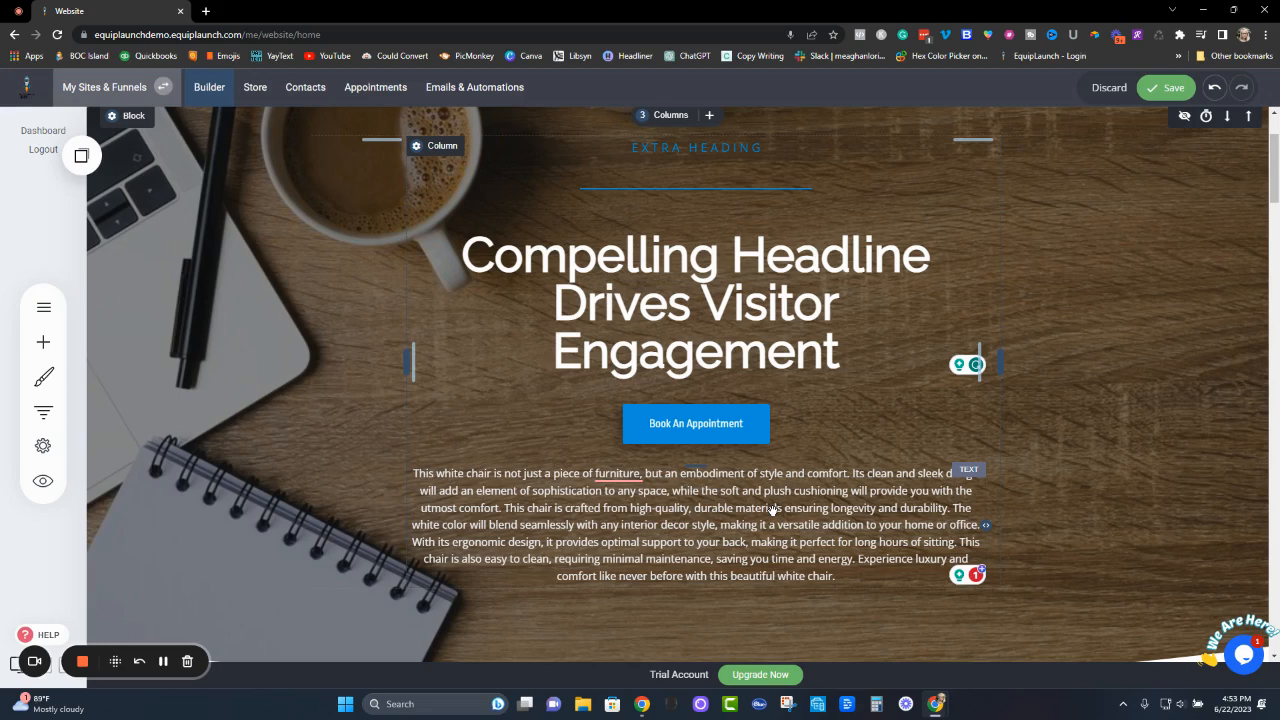
{"action": "scroll", "coordinate": [1060, 442], "scroll_direction": "up", "scroll_amount": 3}
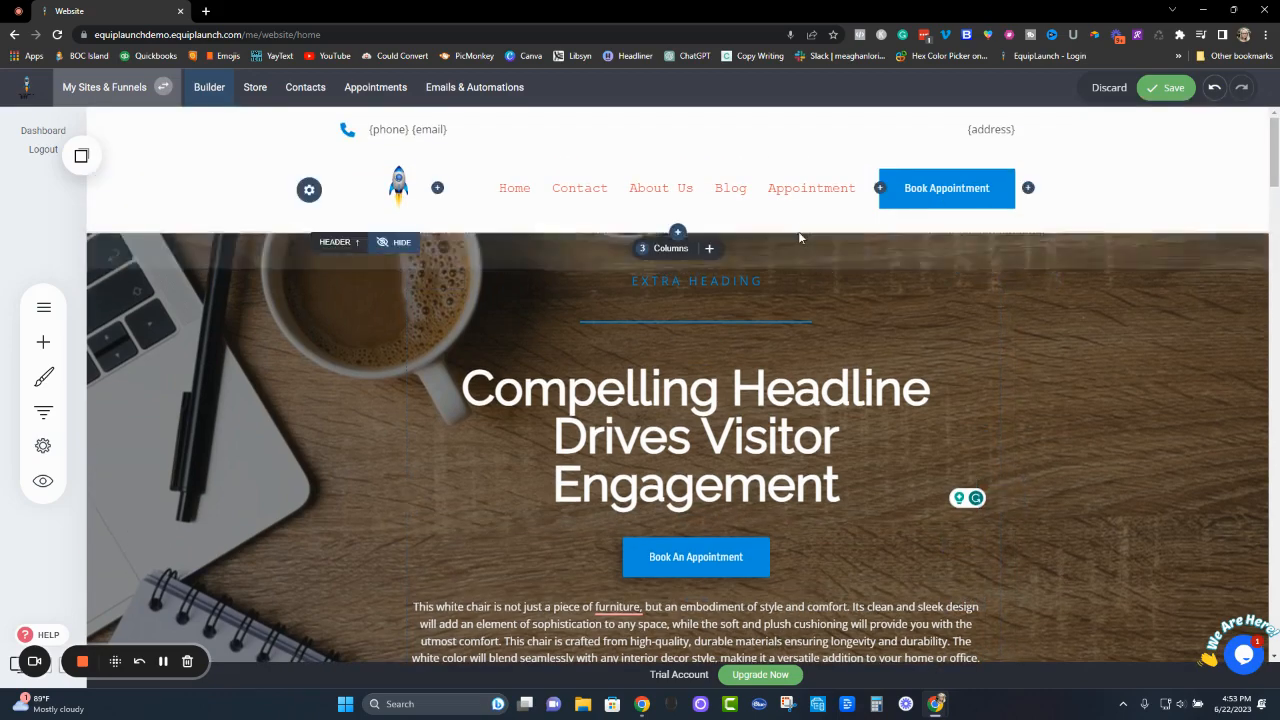